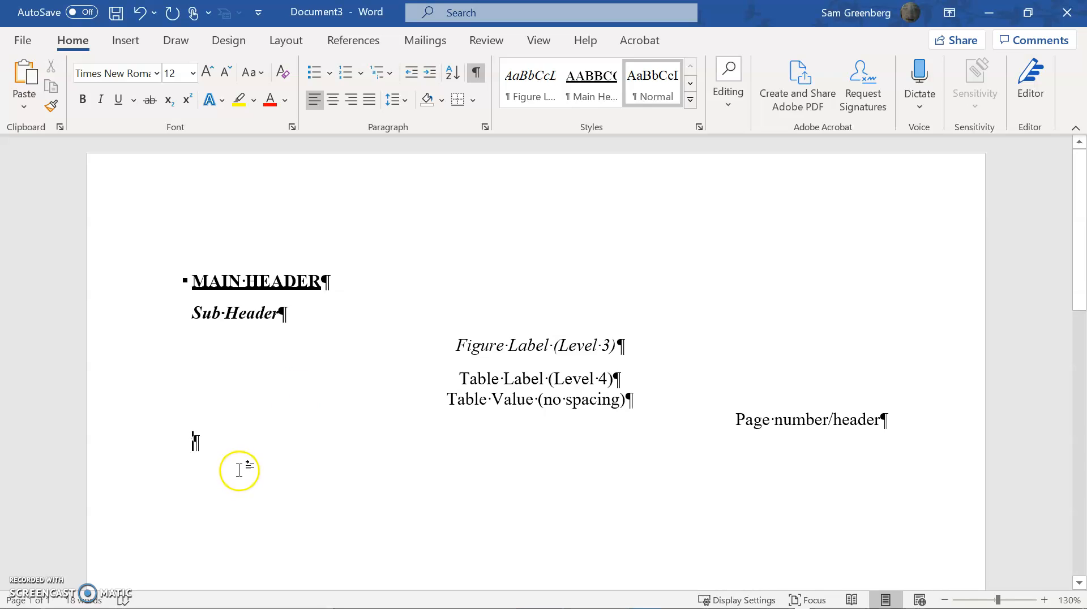
# - Add the lines Title Page, Abstract/Executive Summary and Table of Contents below the Page number/header line
pyautogui.write('Tit')
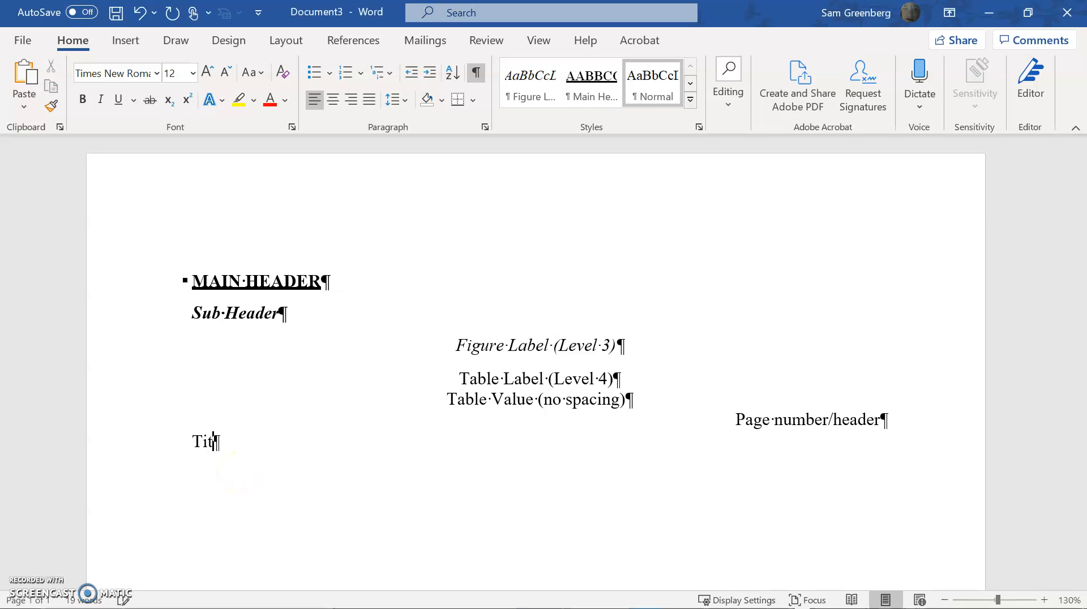
pyautogui.write('le Page')
pyautogui.press('Return')
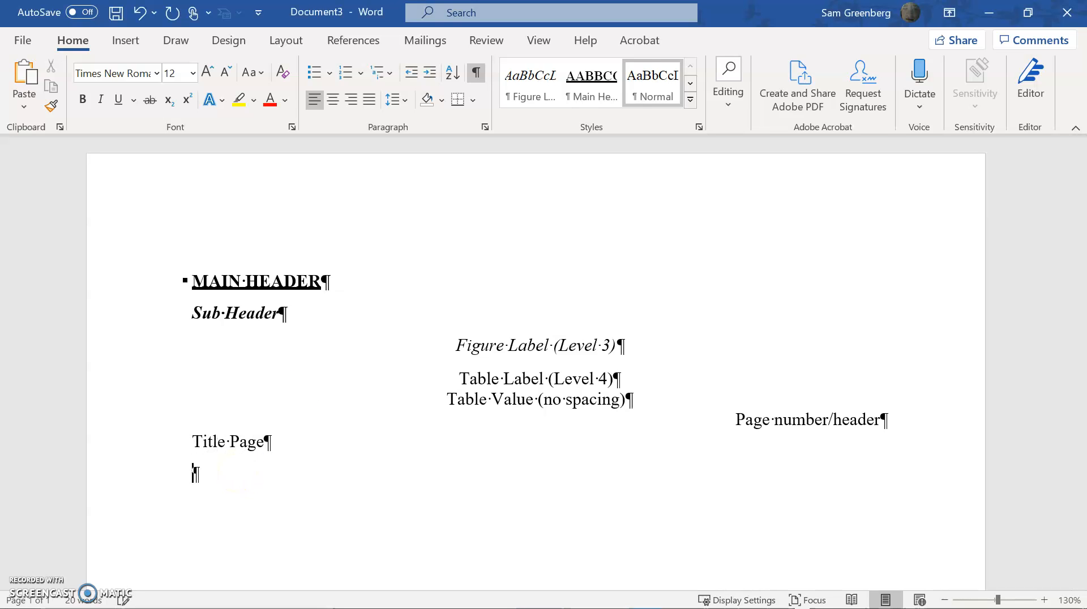
pyautogui.write('Abstract/Executive Summary')
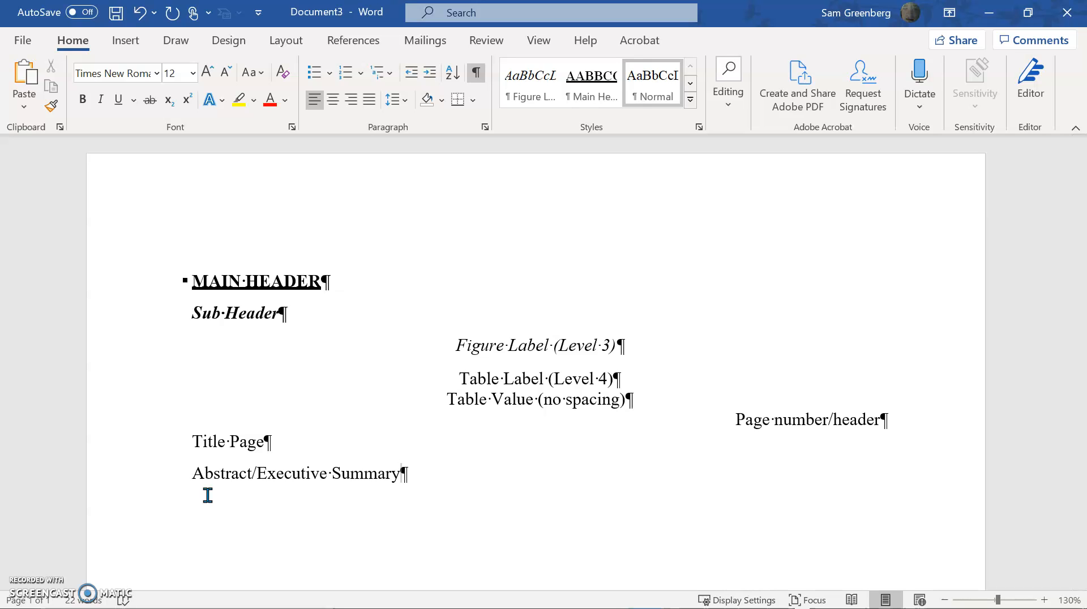
pyautogui.press('Return')
pyautogui.write('Table of Contents')
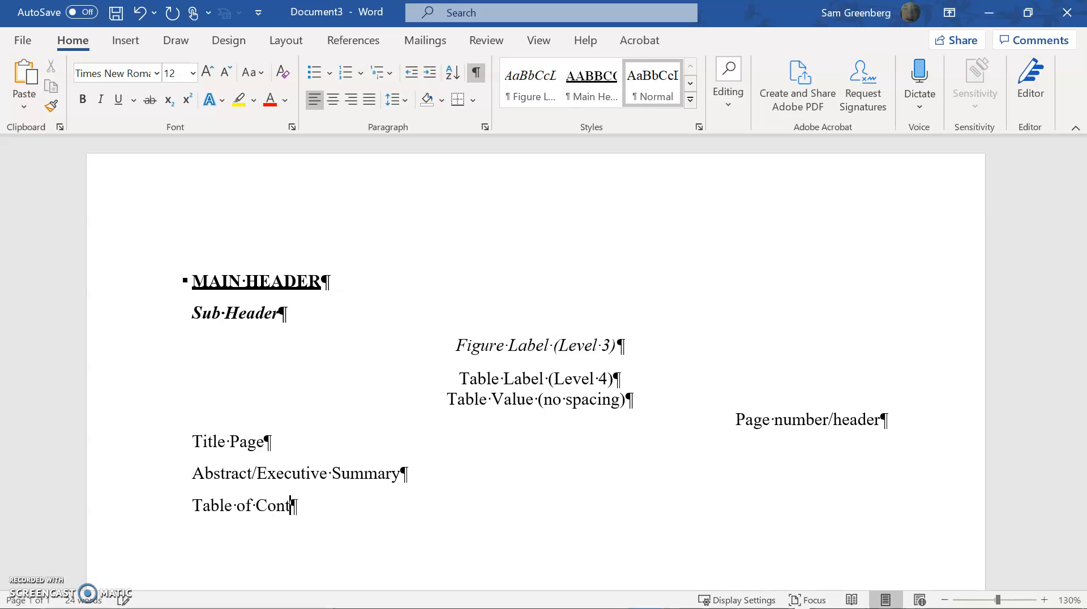
# - Continue the section list with the lines Main Body, References and Appendix(ices)
pyautogui.press('Return')
pyautogui.write('Main B')
pyautogui.write('ody ')
pyautogui.write('References')
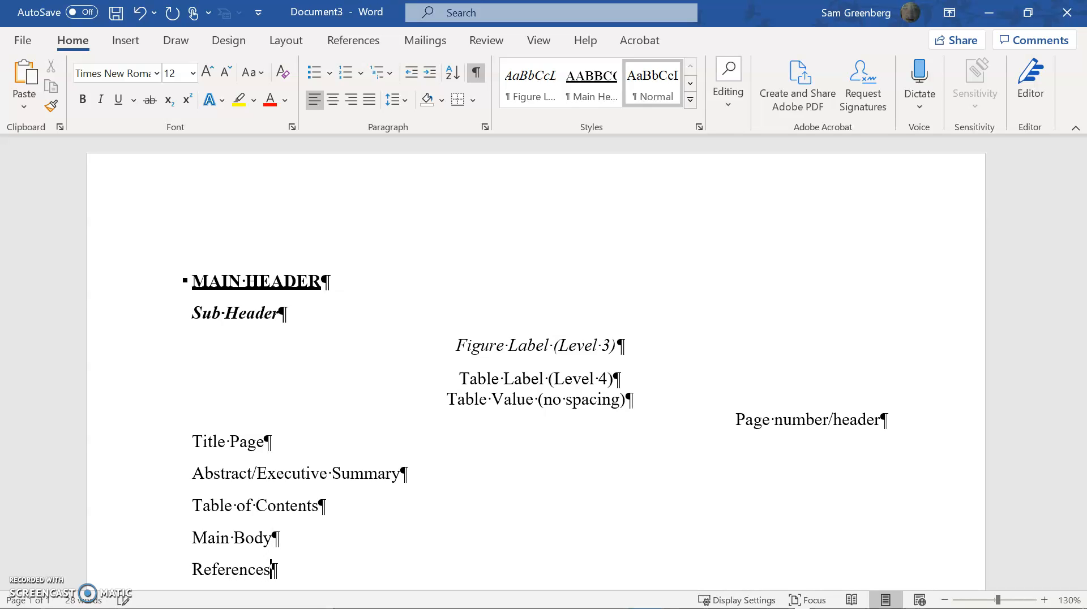
pyautogui.press('Return')
pyautogui.write('Appenxi')
pyautogui.press('BackSpace')
pyautogui.press('BackSpace')
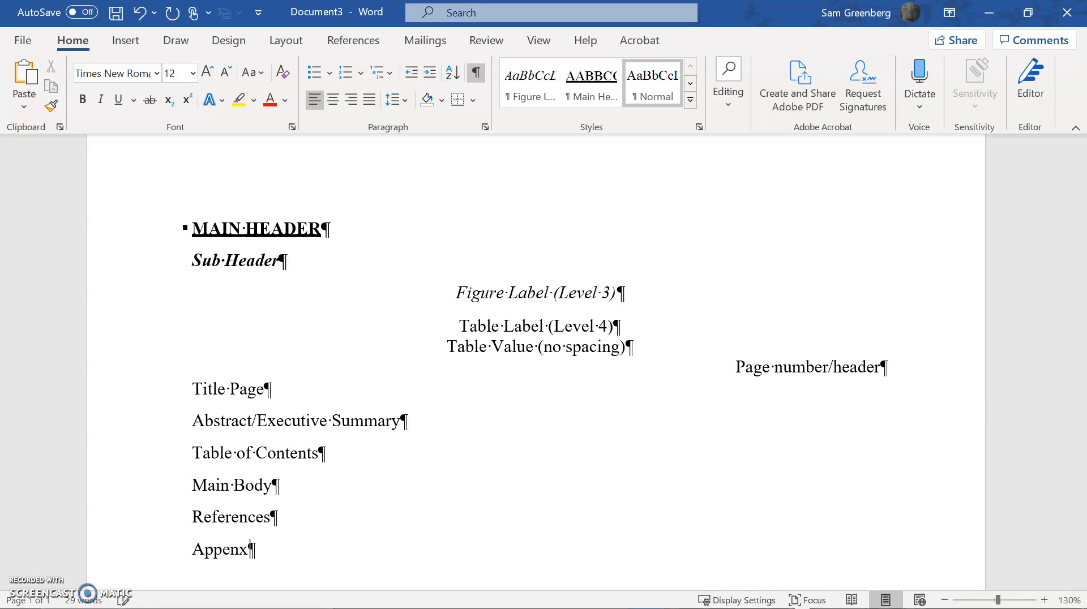
pyautogui.write('dix')
pyautogui.write('(ix')
pyautogui.press('BackSpace')
pyautogui.write('ces)')
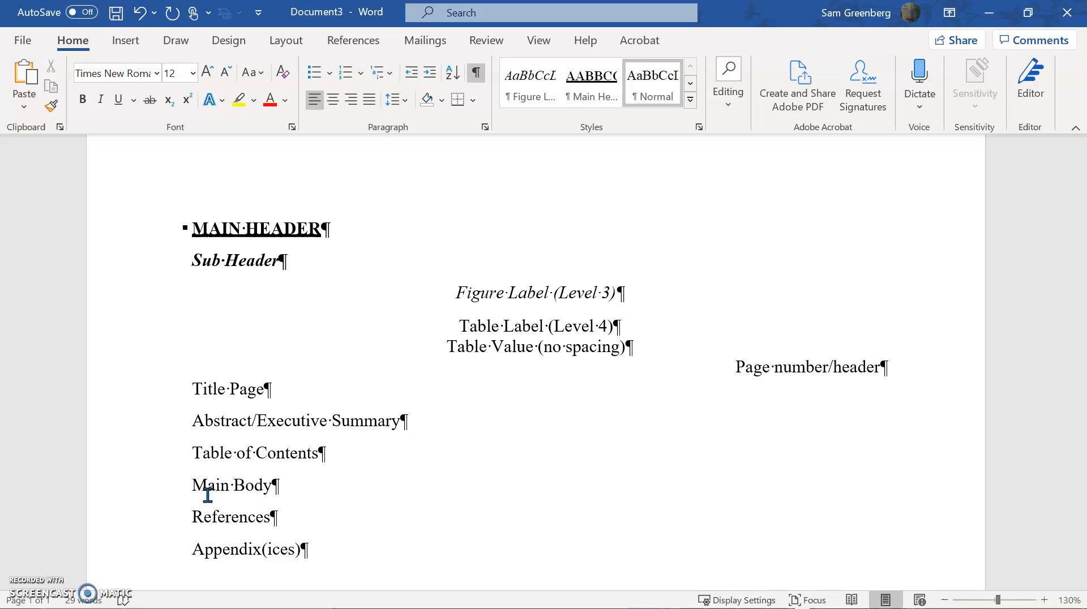
# - Place the cursor in the MAIN HEADER line, then hide the formatting marks and show them again
pyautogui.moveTo(238, 608)
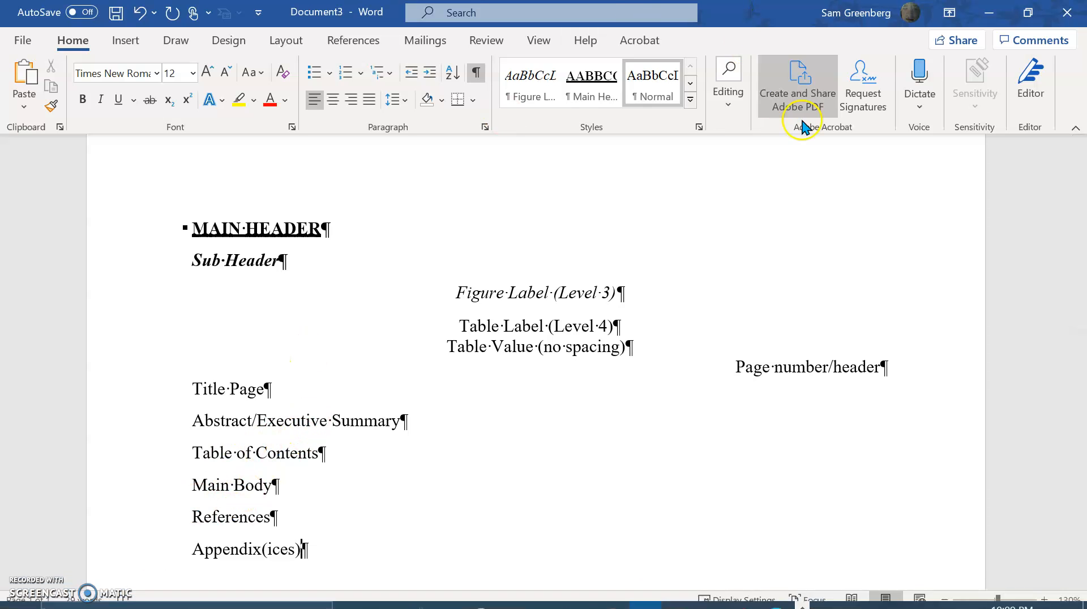
pyautogui.scroll(2, 793, 175)
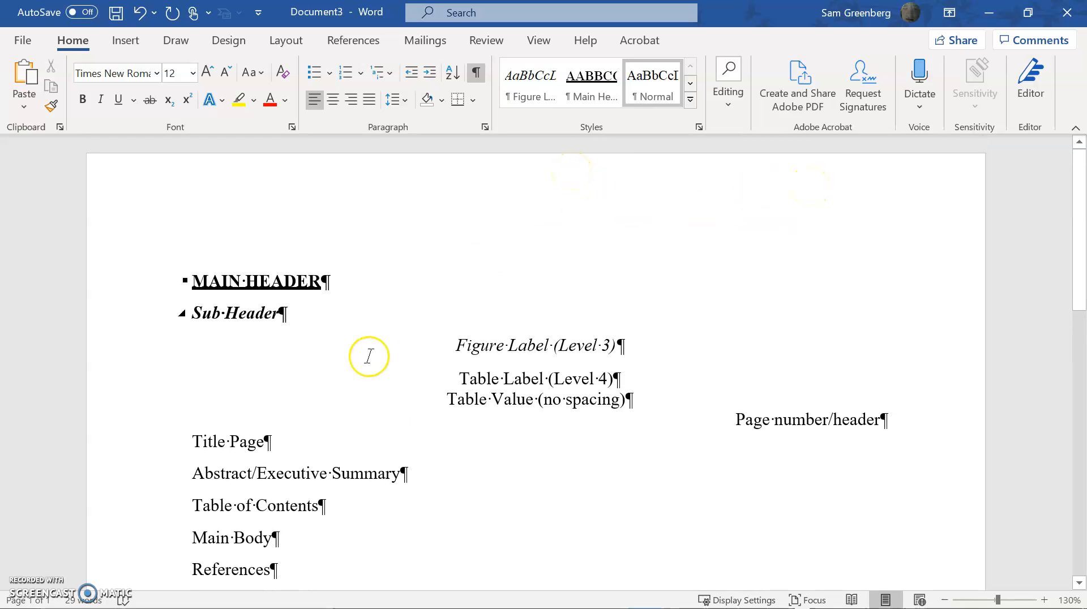
pyautogui.click(331, 574)
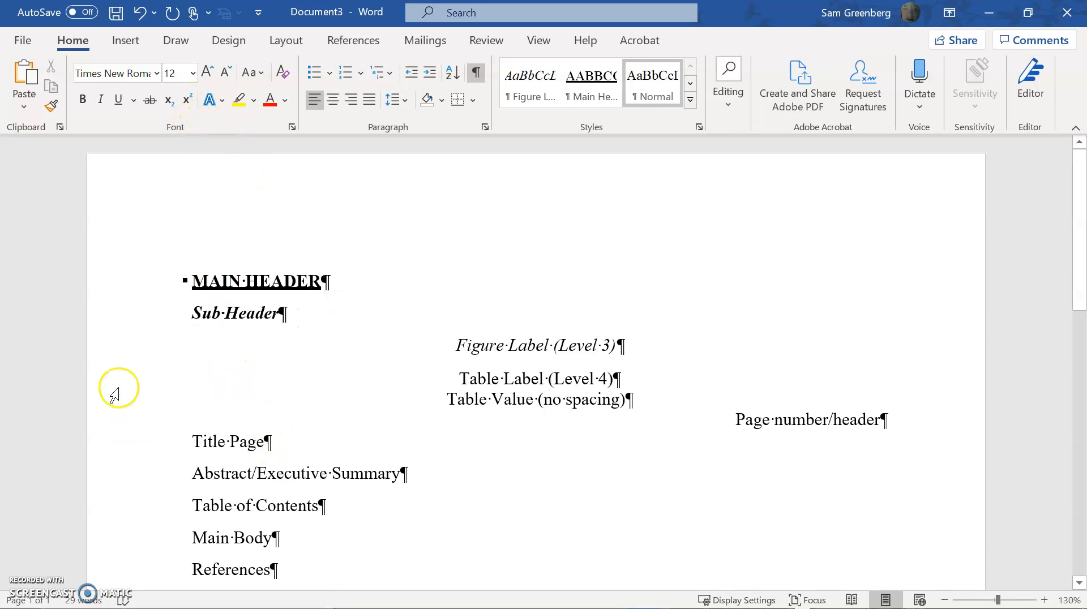
pyautogui.click(235, 237)
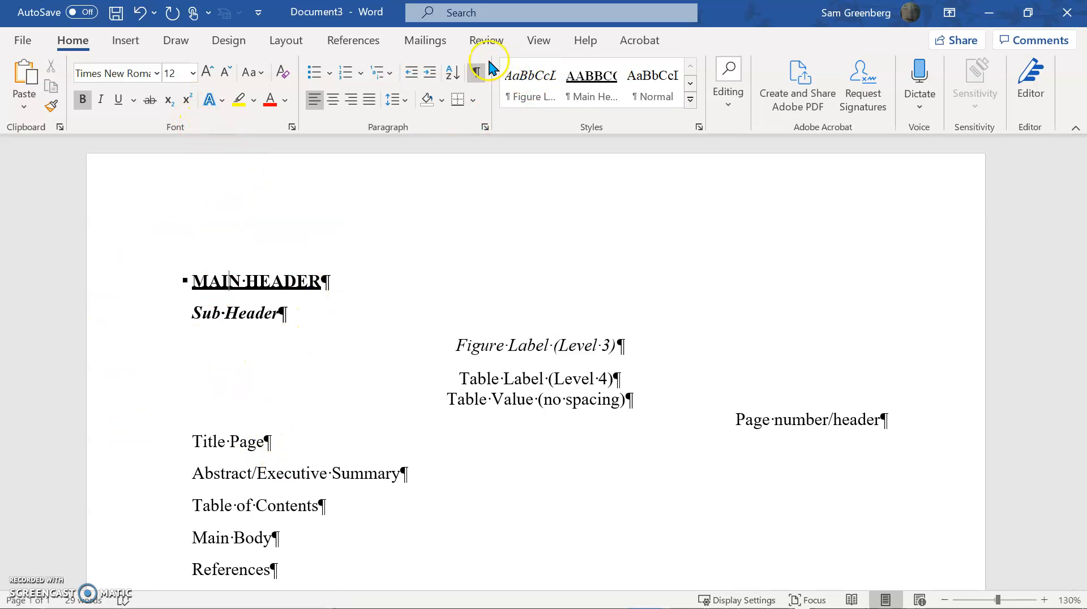
pyautogui.click(466, 78)
pyautogui.click(466, 78)
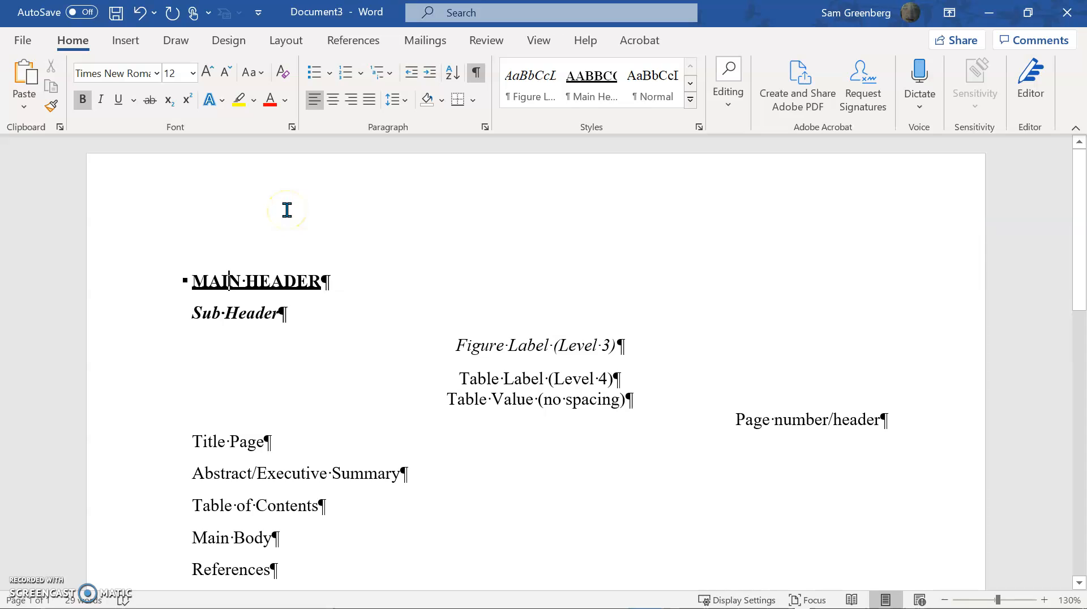
# - Insert the built-in Filigree cover page at the start of the document and undo the insertion
pyautogui.click(130, 40)
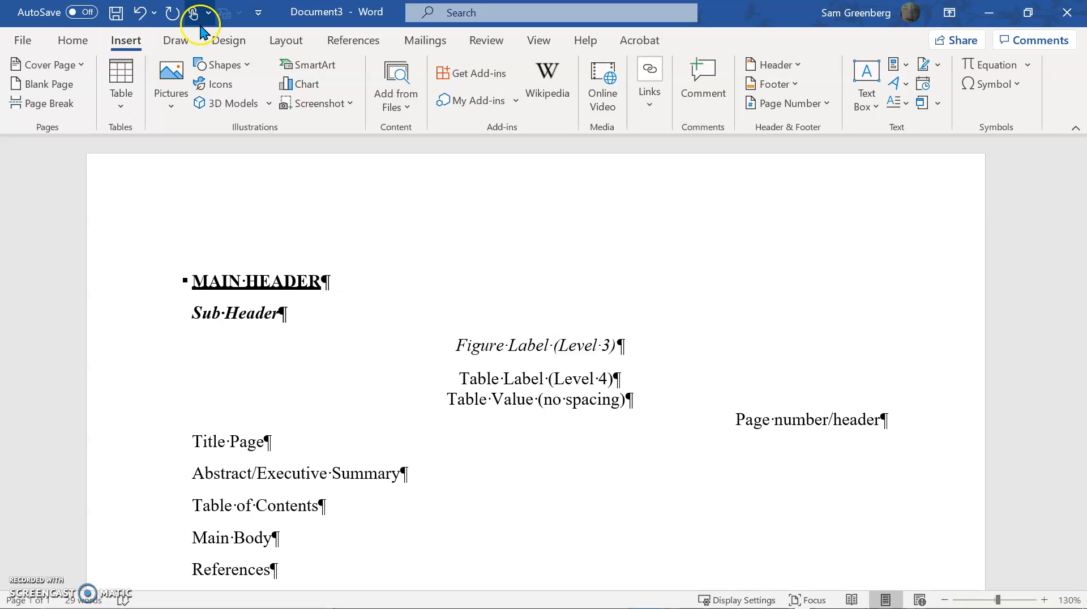
pyautogui.click(68, 66)
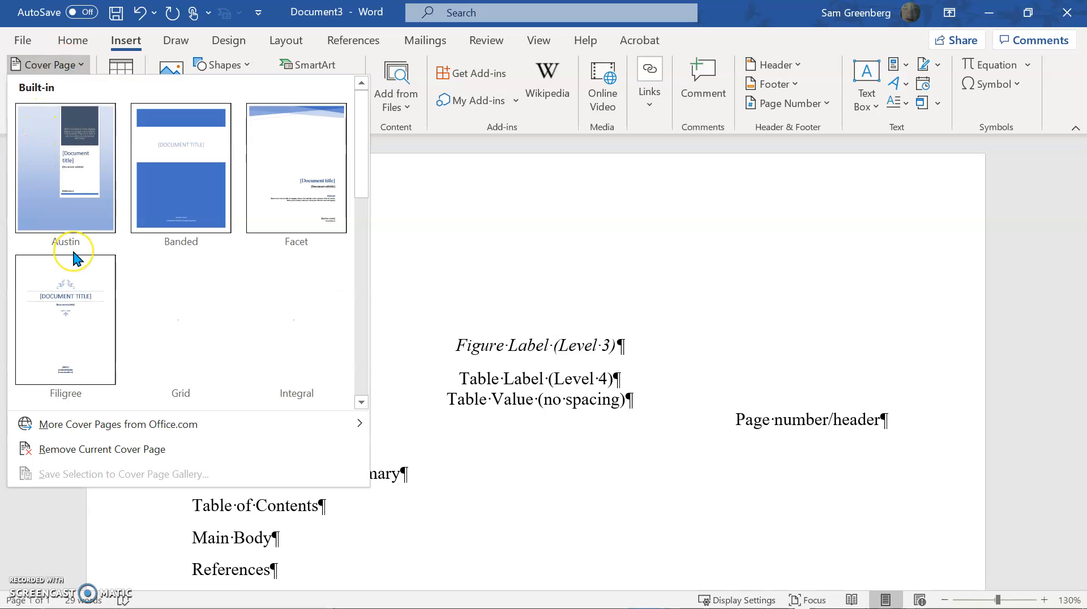
pyautogui.click(86, 299)
pyautogui.scroll(-5, 317, 281)
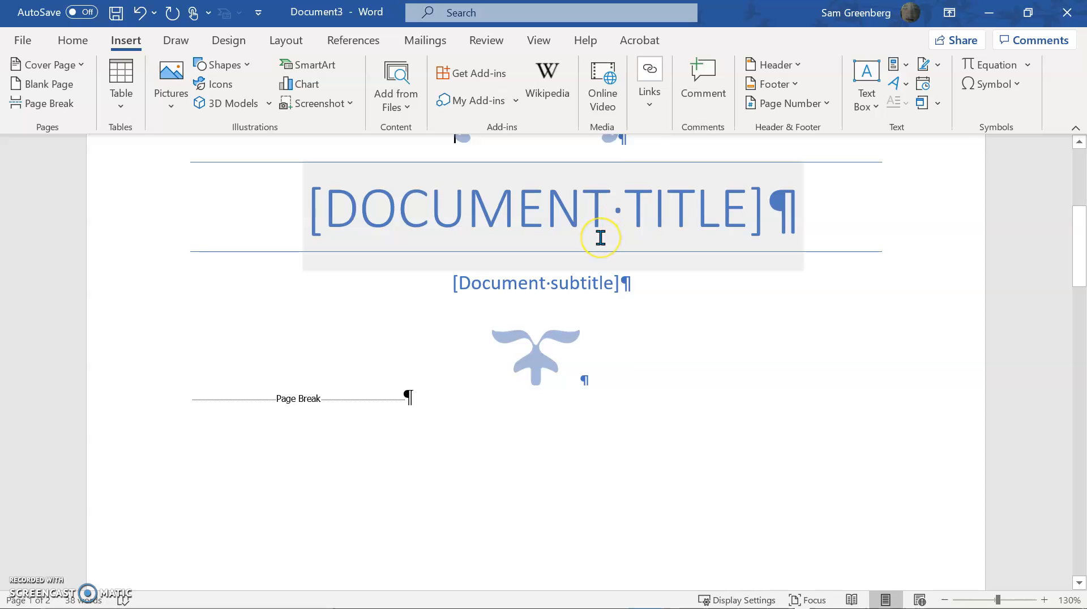
pyautogui.click(601, 238)
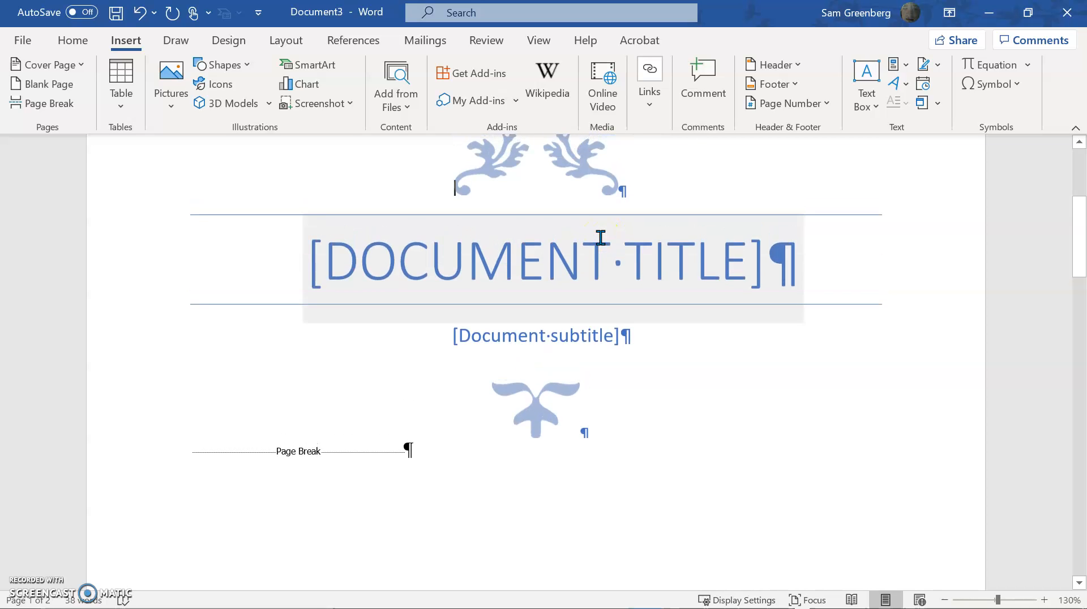
pyautogui.hotkey('ctrl', 'z')
pyautogui.scroll(1, 317, 187)
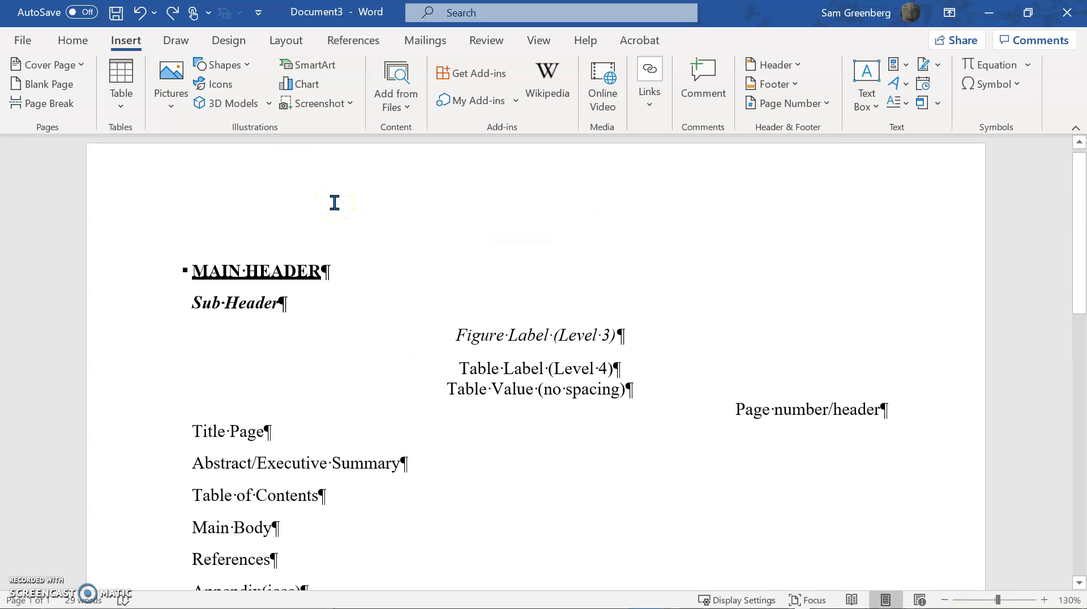
# - Insert two empty paragraphs above the MAIN HEADER line
pyautogui.press('Return')
pyautogui.press('Return')
pyautogui.click(334, 203)
# - Write the note (ctrl+enter) on the first empty line and give it the Normal style
pyautogui.write('(CTRL')
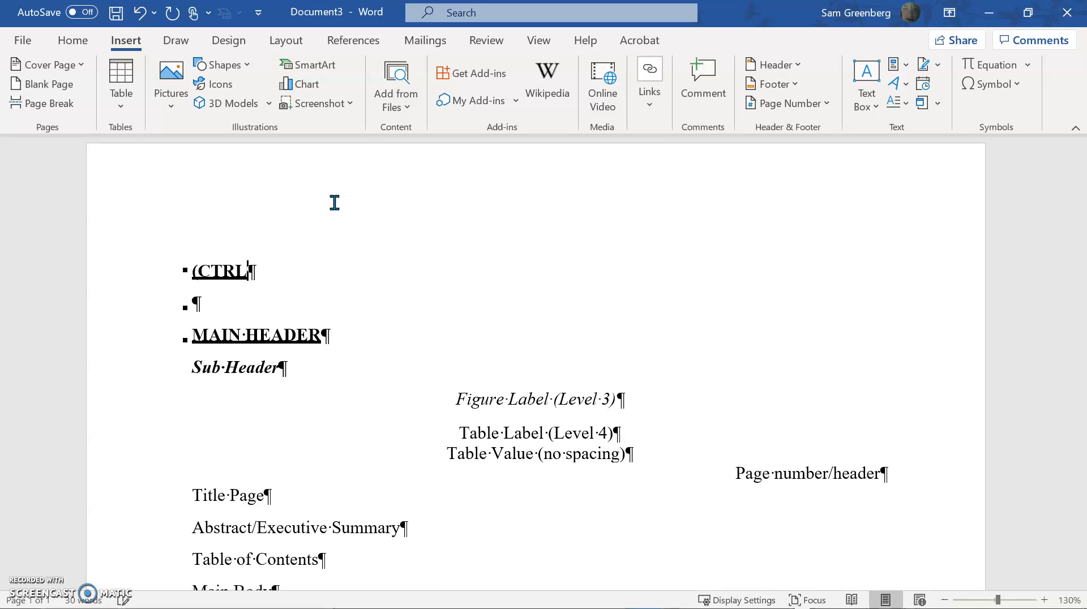
pyautogui.click(72, 40)
pyautogui.click(652, 82)
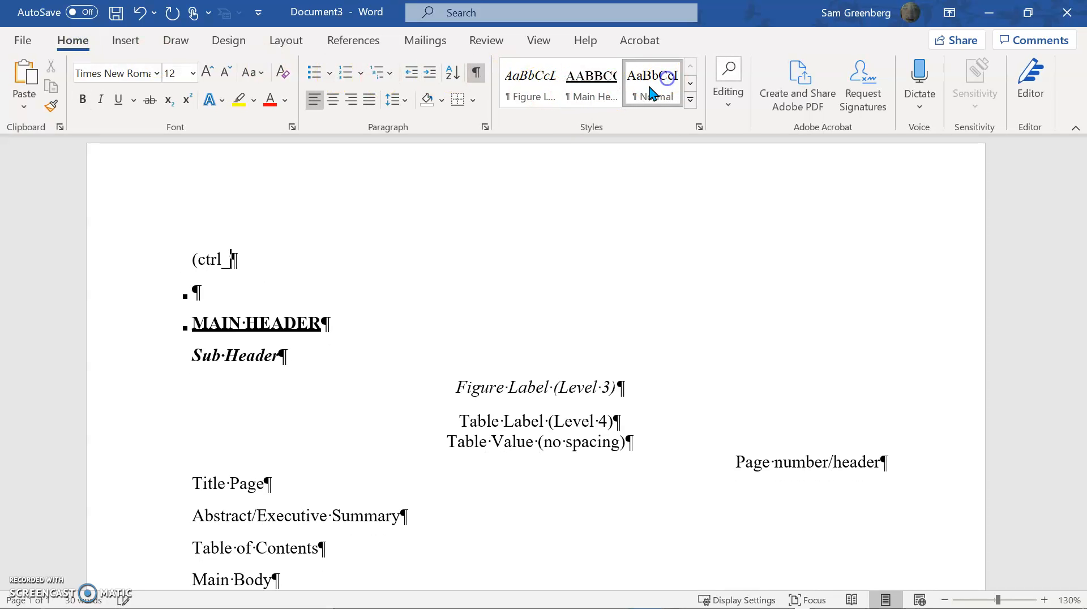
pyautogui.press('BackSpace')
pyautogui.write('+')
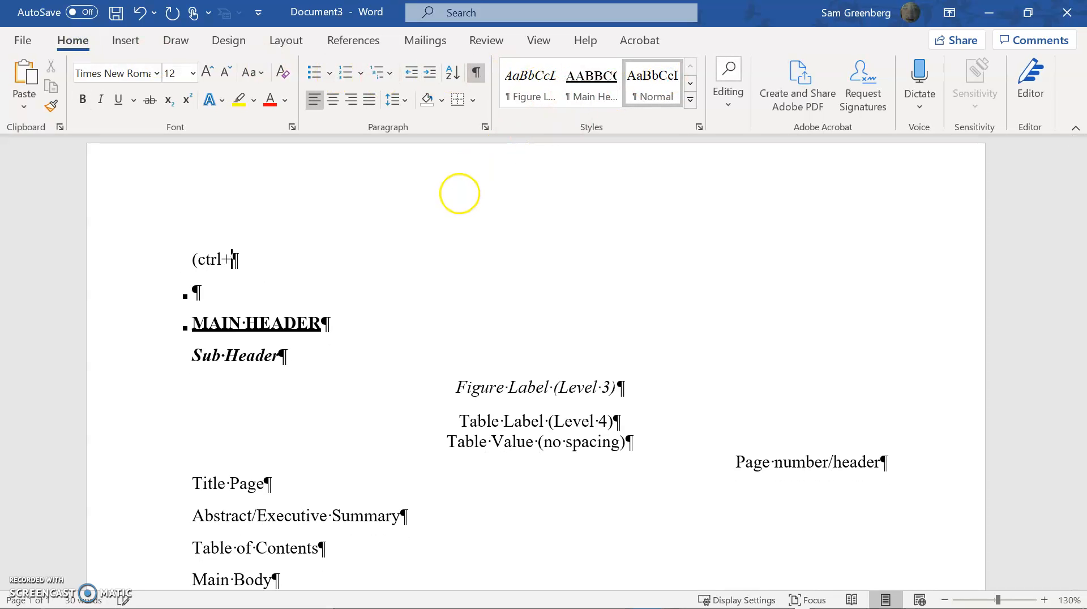
pyautogui.write('enter)')
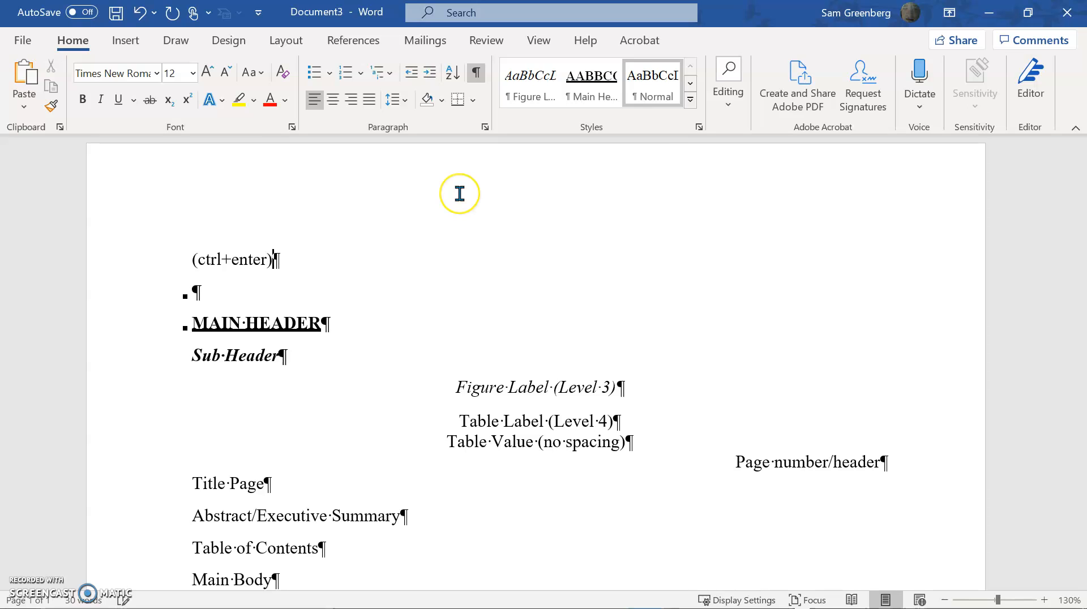
# - Insert a page break after the (ctrl+enter) note and remove the break again
pyautogui.hotkey('ctrl', 'Return')
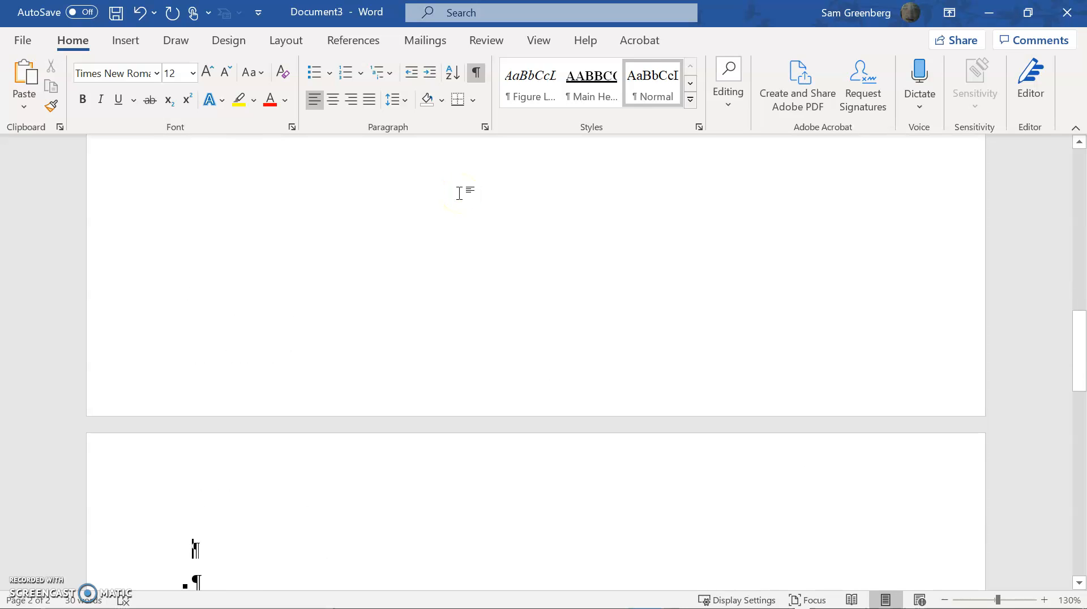
pyautogui.scroll(8, 459, 203)
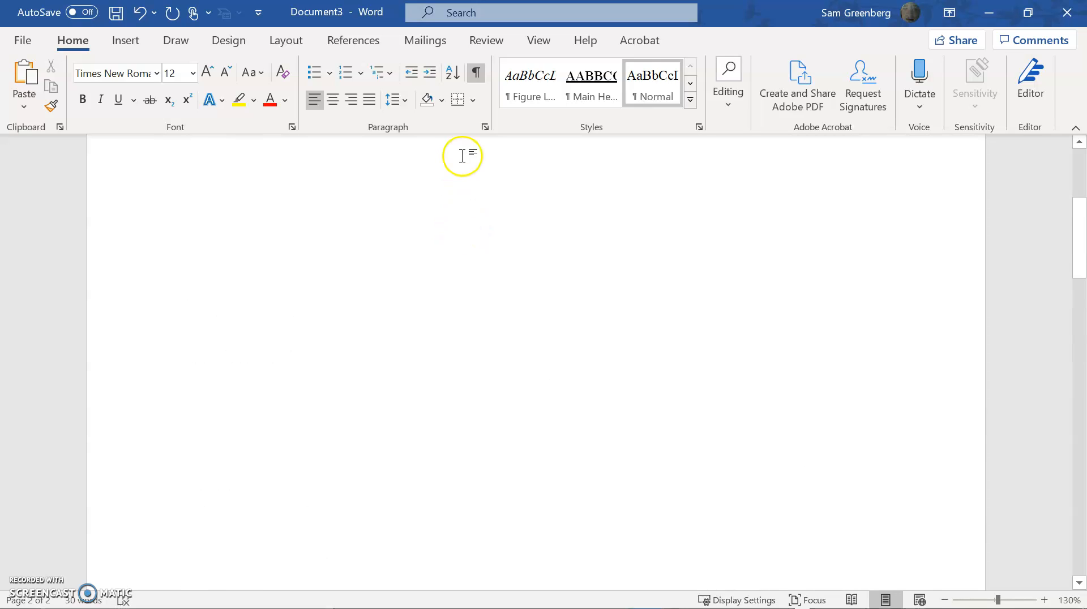
pyautogui.scroll(1, 461, 145)
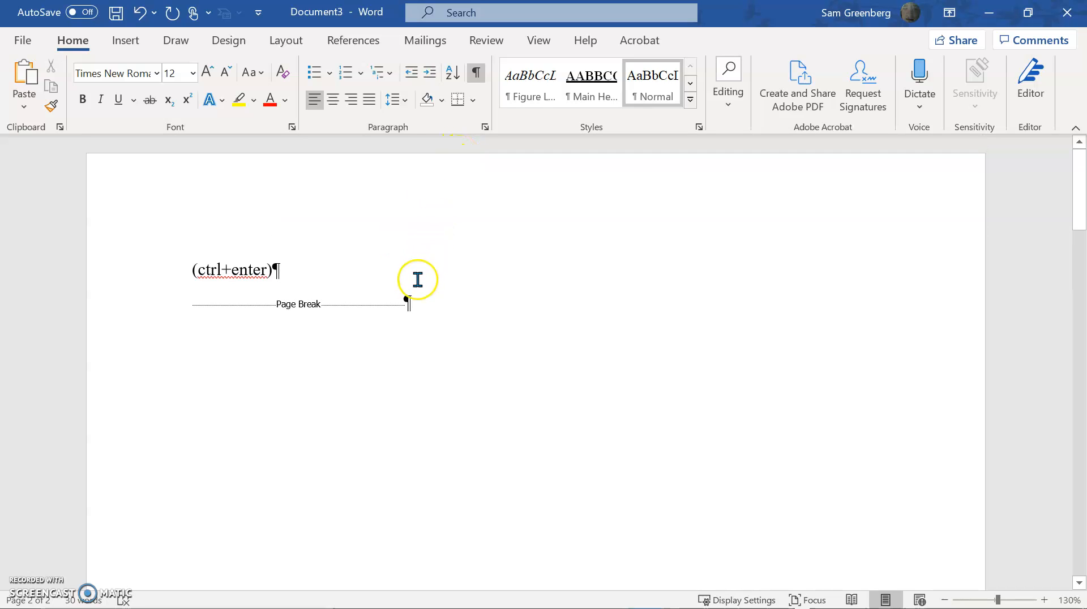
pyautogui.click(426, 308)
pyautogui.press('BackSpace')
pyautogui.press('Left')
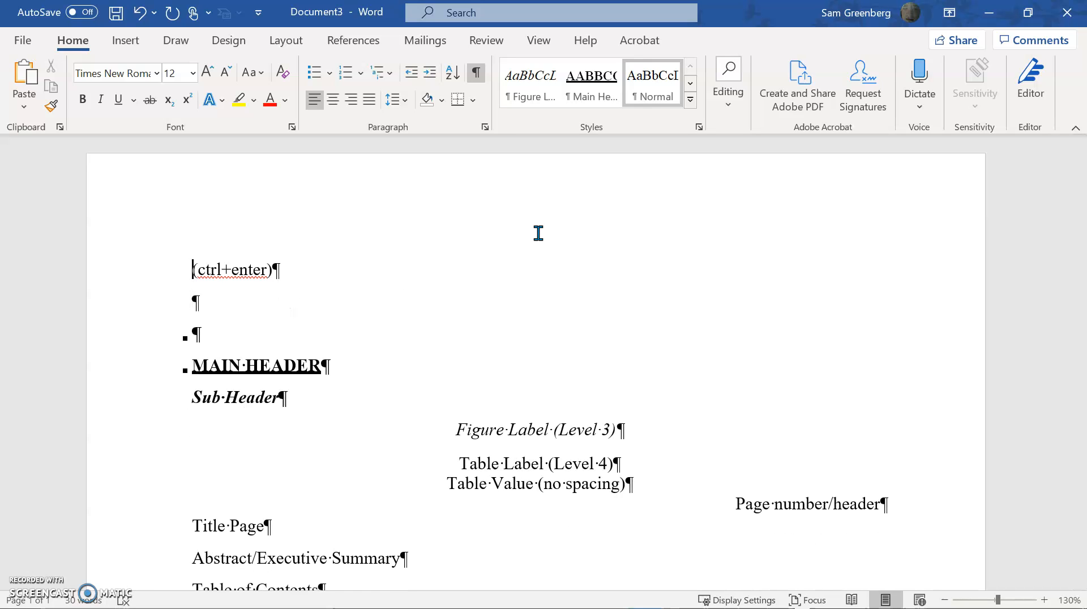
# - Delete the (ctrl+enter) note with the empty line below it and set the remaining empty paragraph to Normal style
pyautogui.hotkey('shift', 'Down')
pyautogui.hotkey('shift', 'Down')
pyautogui.press('Delete')
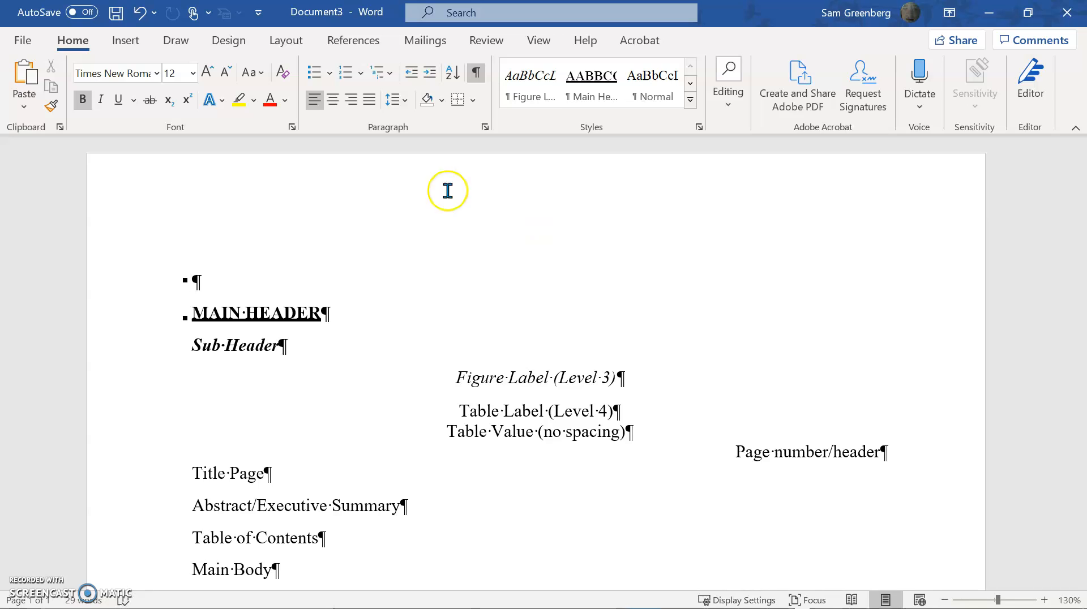
pyautogui.click(659, 79)
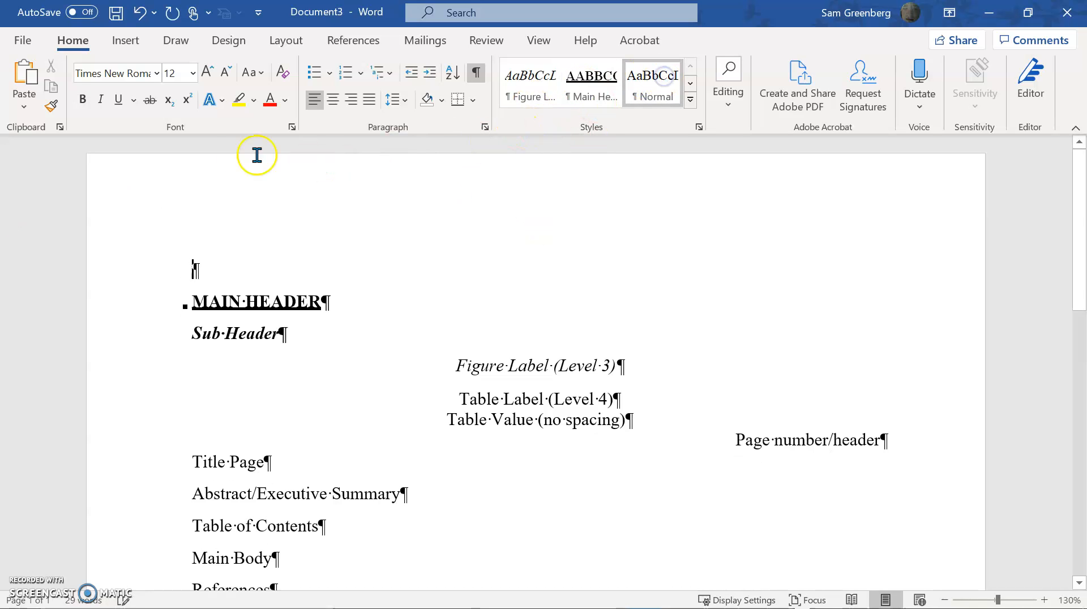
# - Insert a Next Page section break at the empty paragraph above MAIN HEADER
pyautogui.click(298, 42)
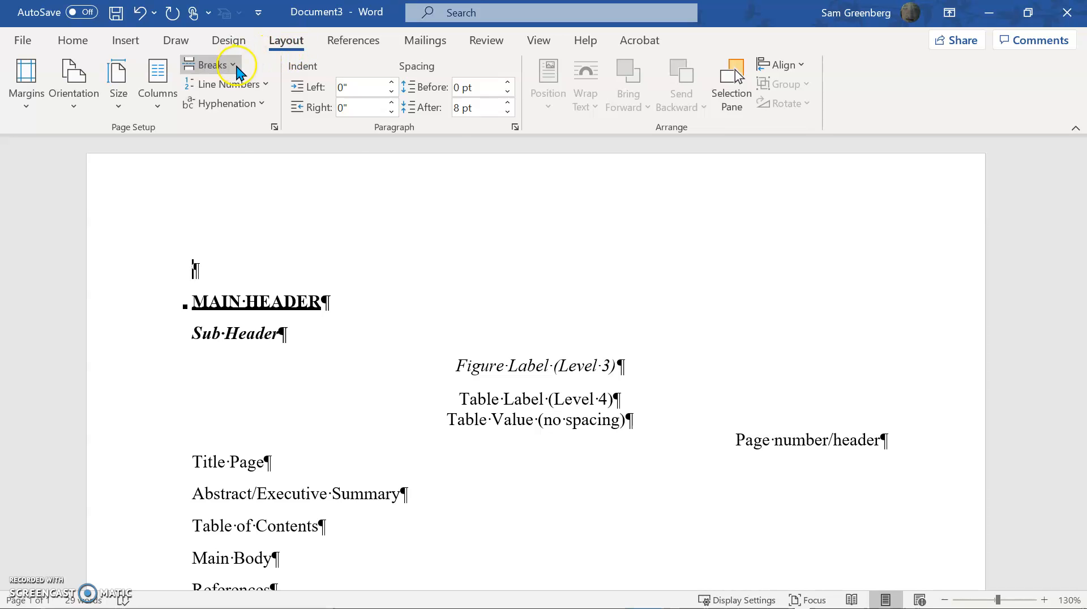
pyautogui.click(238, 68)
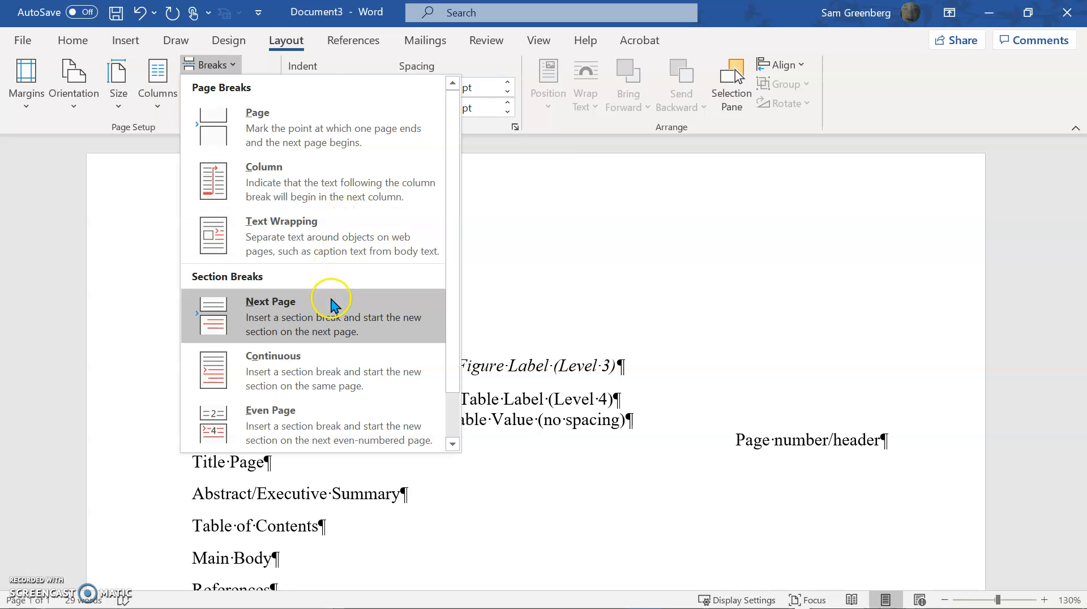
pyautogui.scroll(-1, 331, 303)
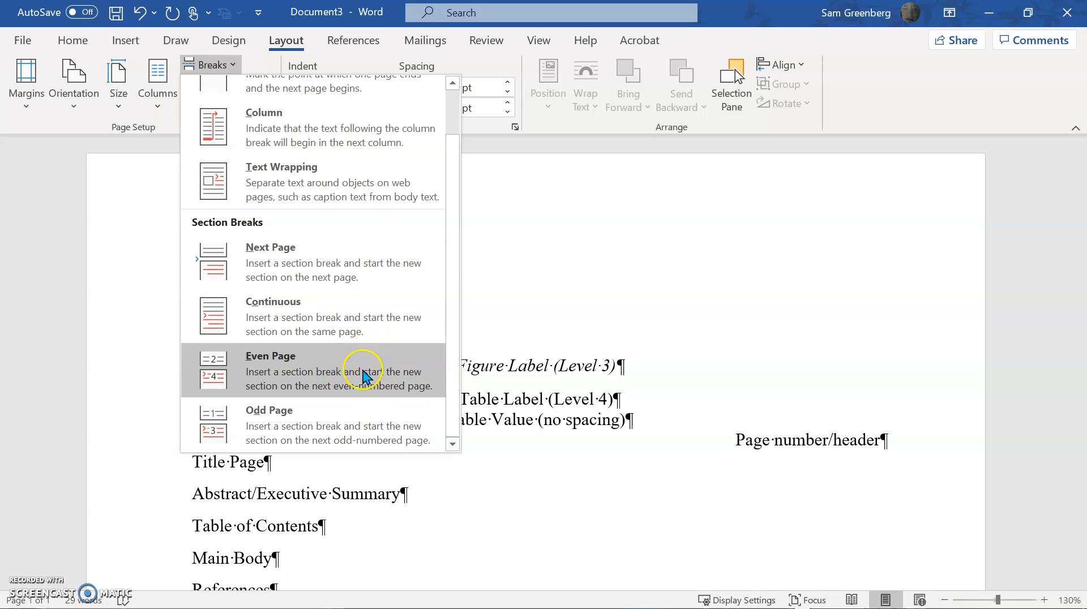
pyautogui.scroll(1, 362, 377)
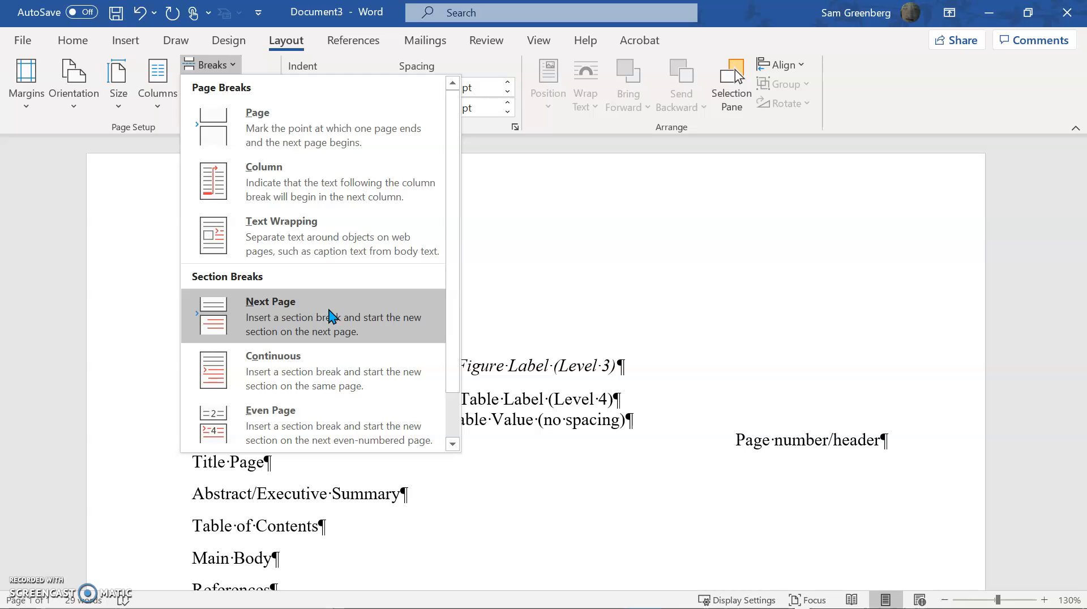
pyautogui.click(332, 320)
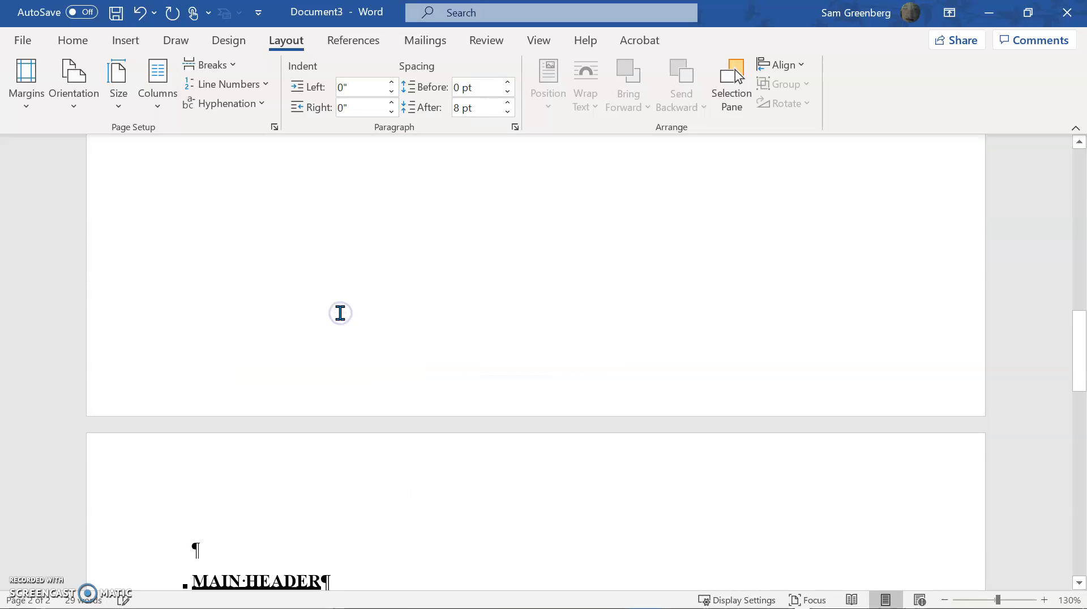
# - Add an empty paragraph before the section break on the first page
pyautogui.scroll(-5, 339, 313)
pyautogui.rightClick(351, 307)
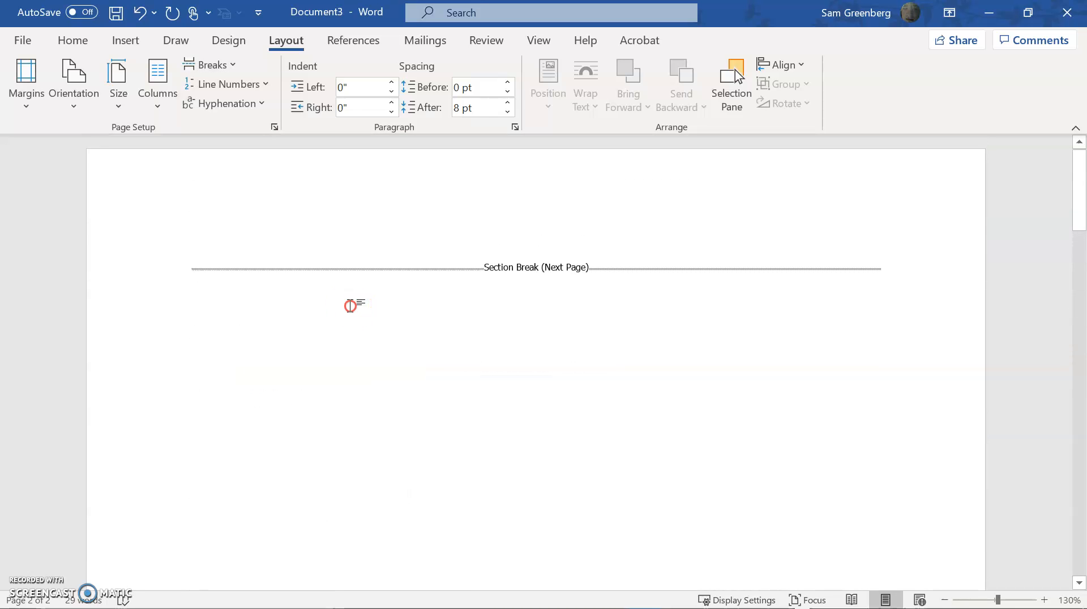
pyautogui.click(245, 230)
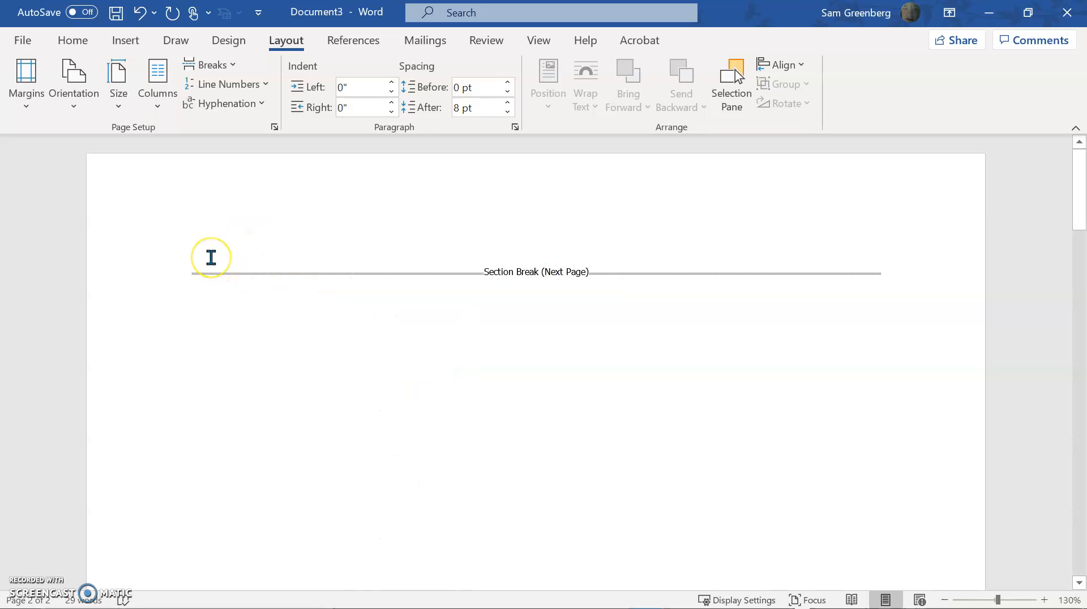
pyautogui.press('Return')
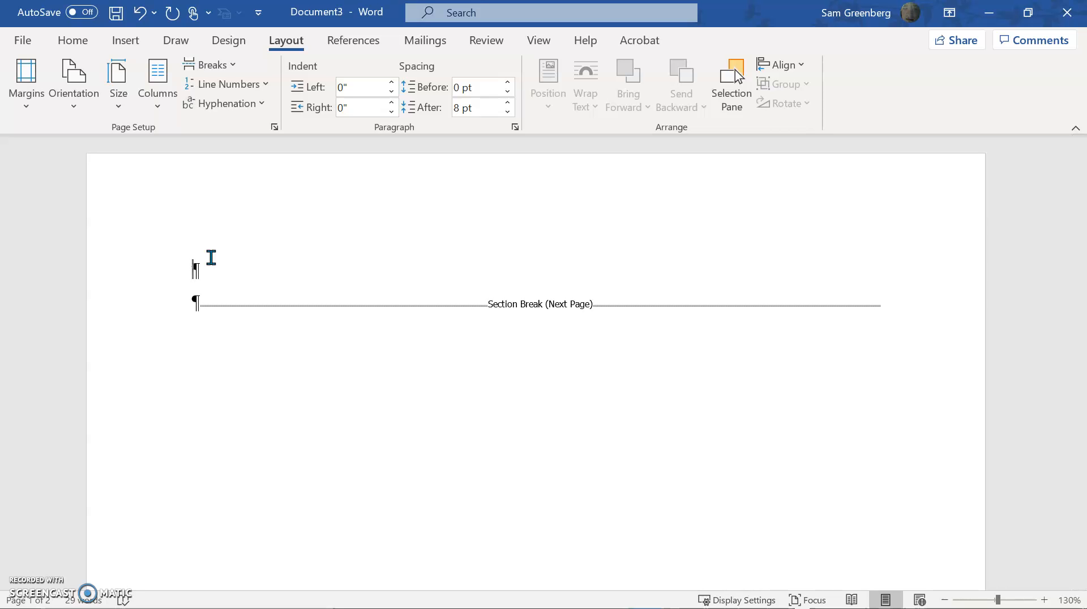
# - Enter Title and Subtitle as two centered, bold italic lines above the section break on the first page
pyautogui.click(84, 39)
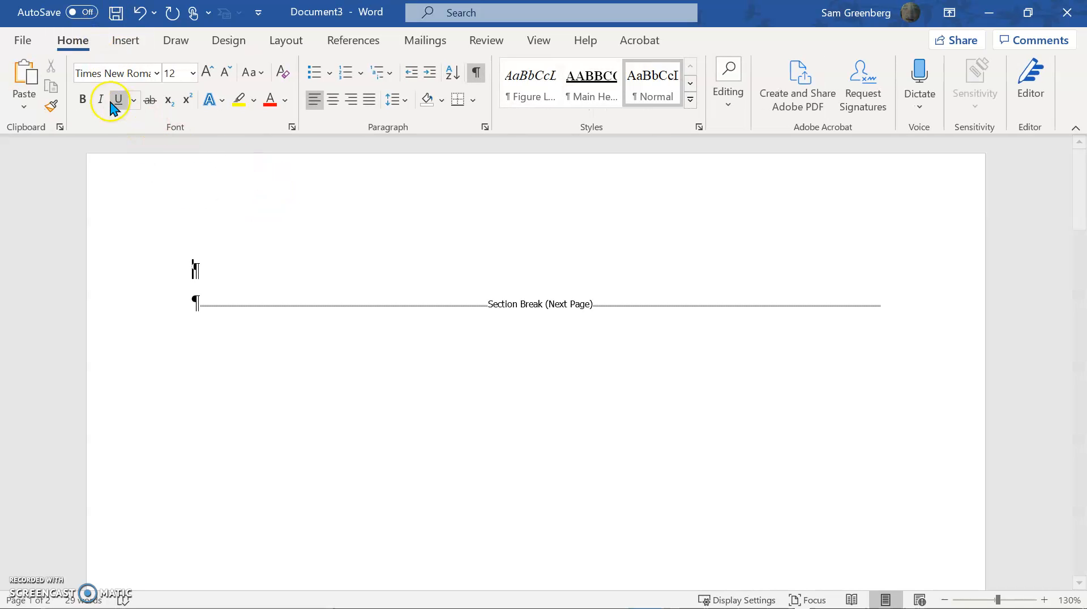
pyautogui.click(83, 99)
pyautogui.click(102, 101)
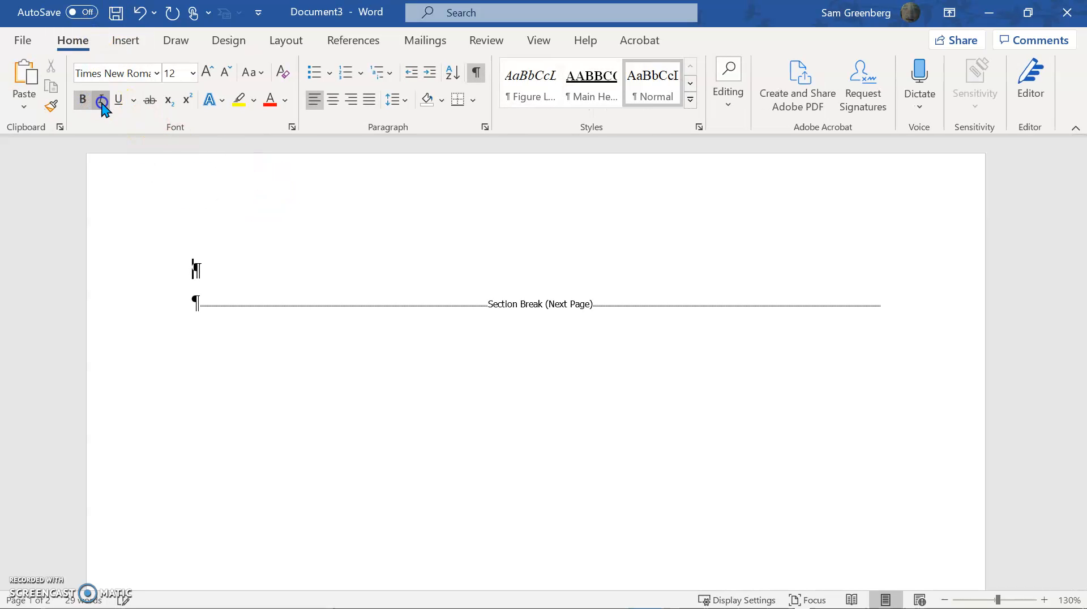
pyautogui.click(327, 282)
pyautogui.hotkey('ctrl', 'e')
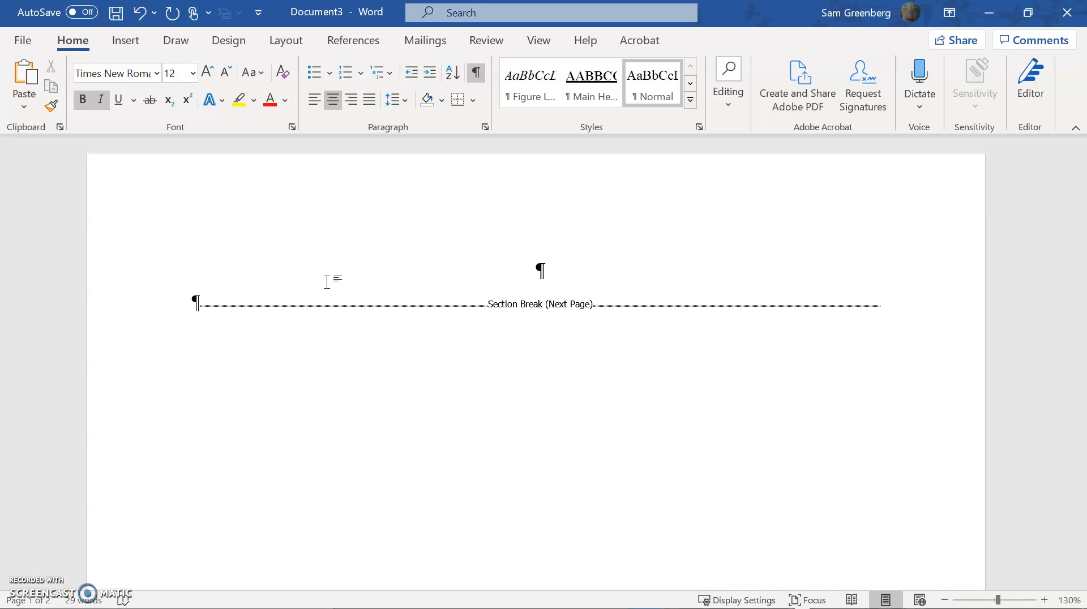
pyautogui.write('Title')
pyautogui.press('Return')
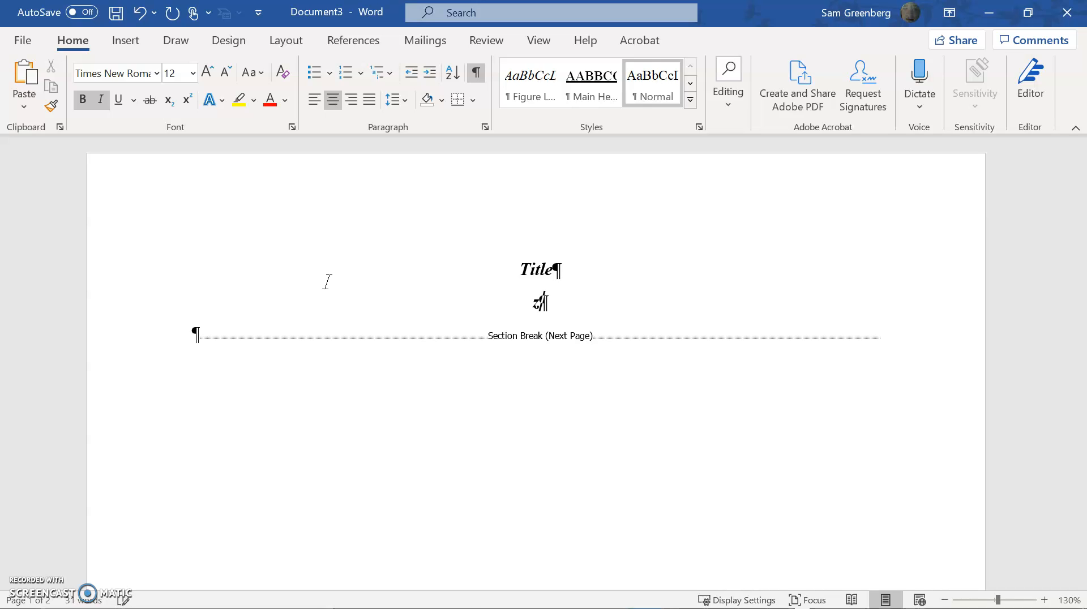
pyautogui.press('BackSpace')
pyautogui.write('Subtitle')
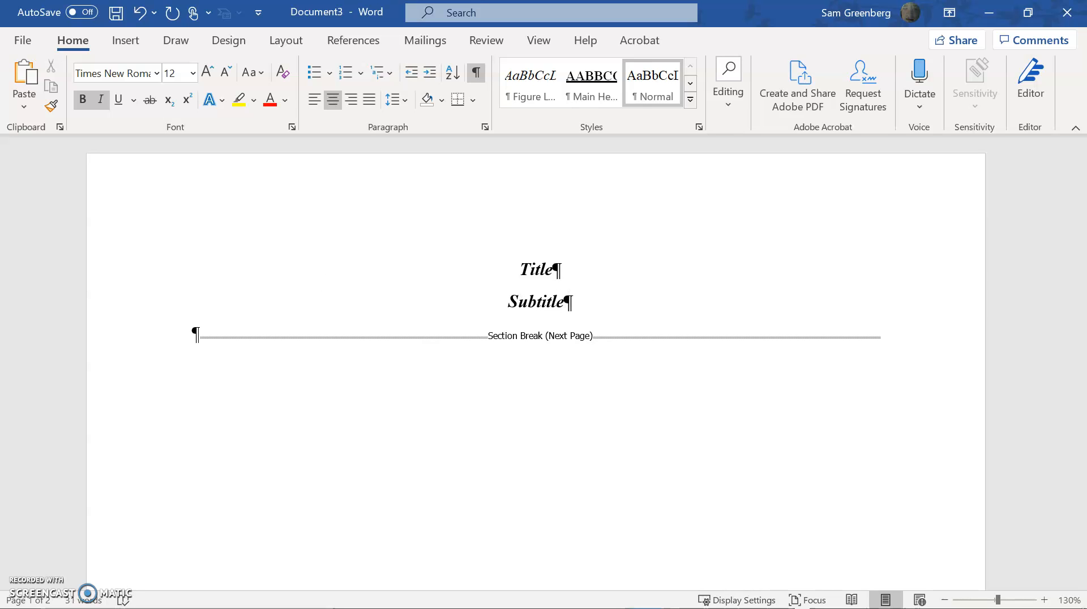
# - Add the author's full name in italic without bold on a line below Subtitle, followed by a new line
pyautogui.press('Return')
pyautogui.hotkey('ctrl', 'b')
pyautogui.write('N')
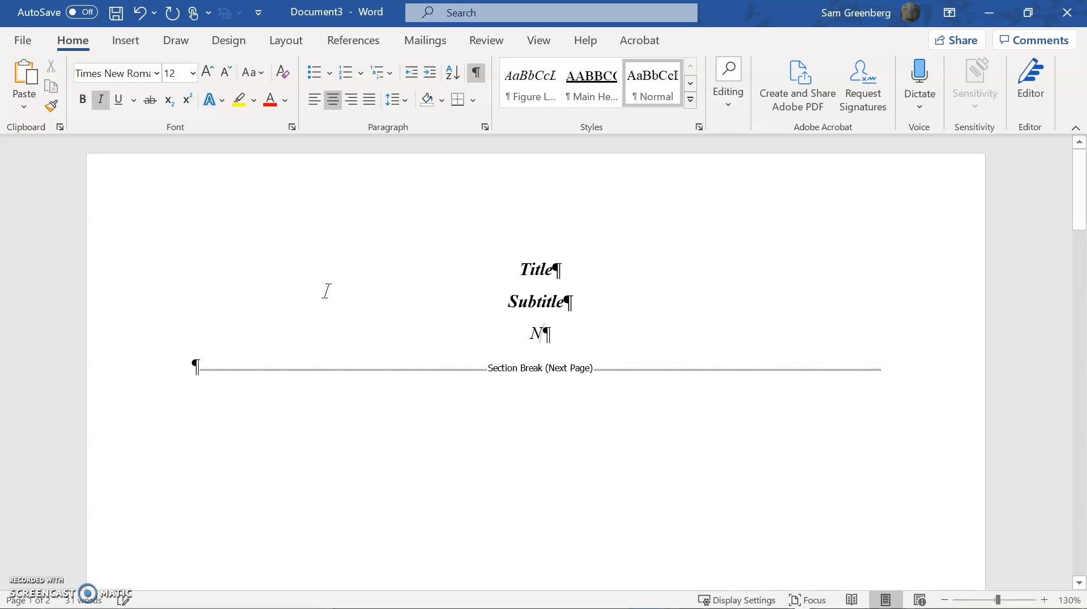
pyautogui.write('ames')
pyautogui.hotkey('shift', 'Home')
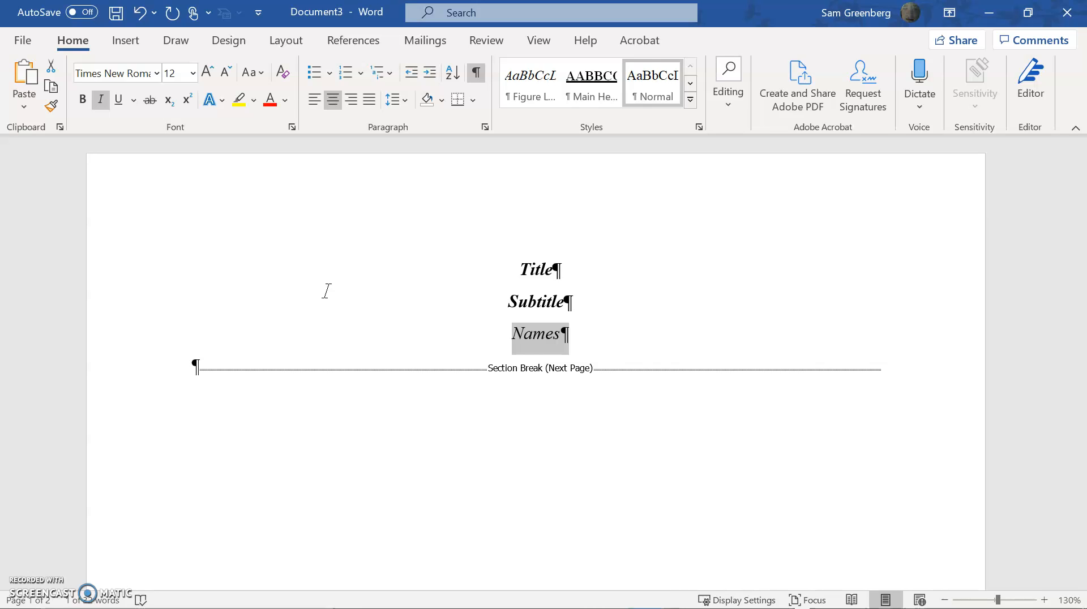
pyautogui.write('Grr')
pyautogui.press('BackSpace')
pyautogui.press('BackSpace')
pyautogui.press('BackSpace')
pyautogui.write('Sam Greenberg')
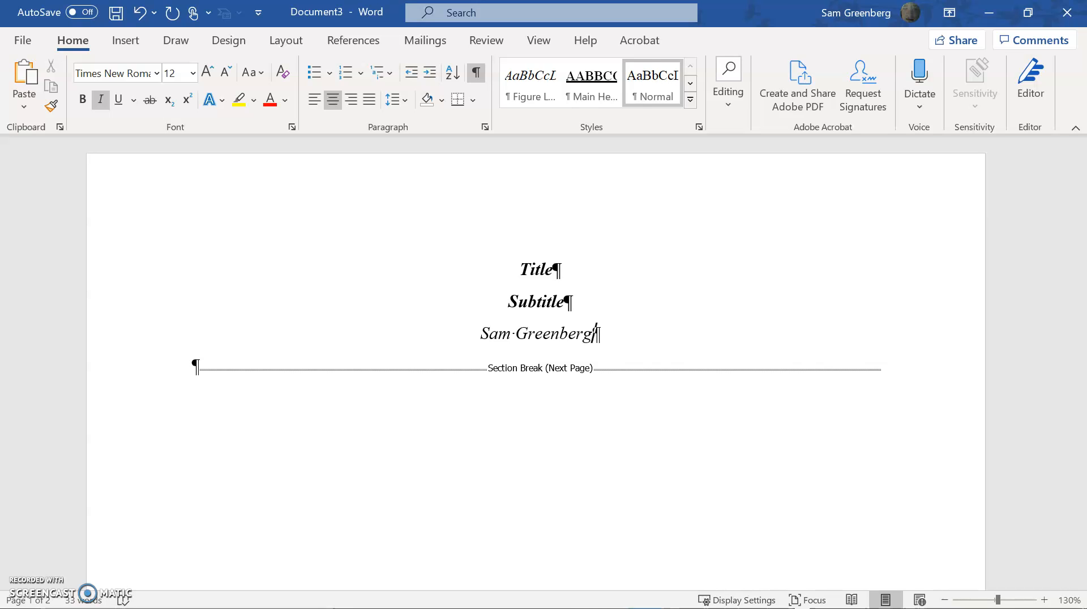
pyautogui.press('Return')
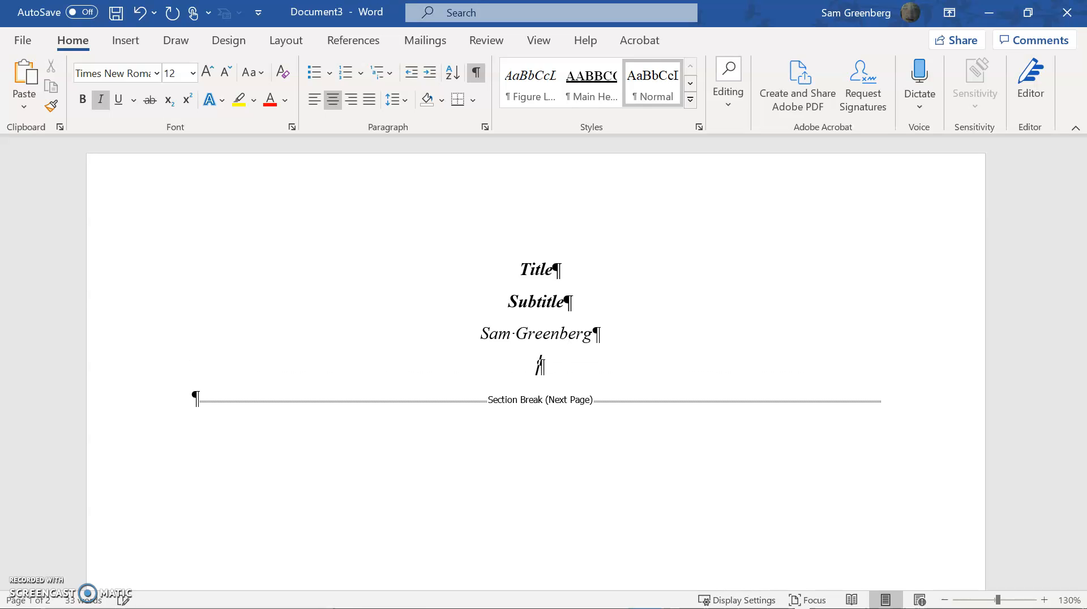
pyautogui.write('Z')
pyautogui.write('Class')
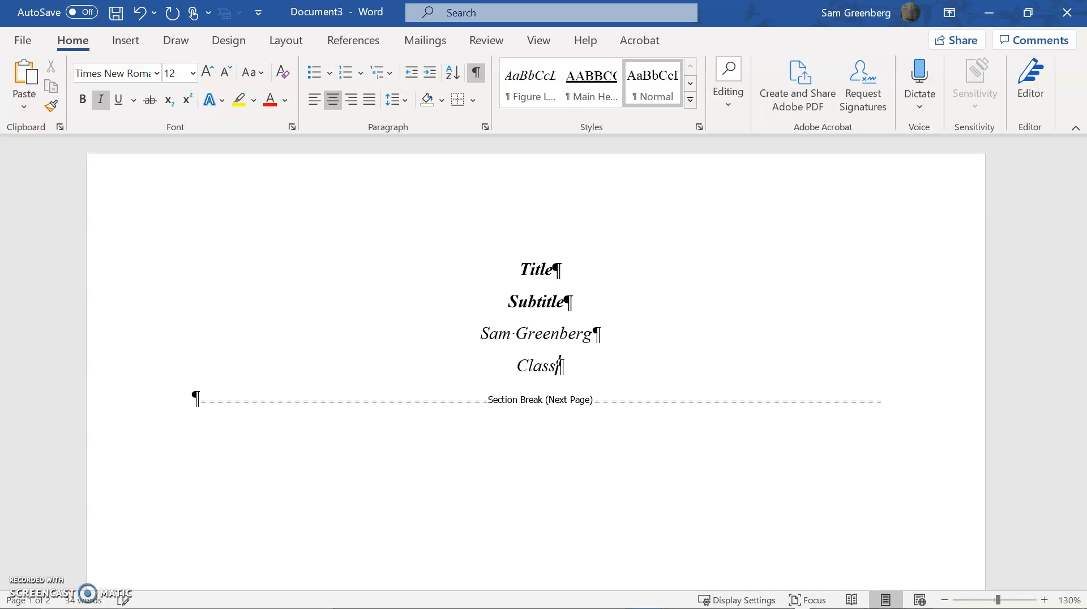
pyautogui.press('BackSpace')
pyautogui.press('BackSpace')
pyautogui.press('BackSpace')
pyautogui.press('BackSpace')
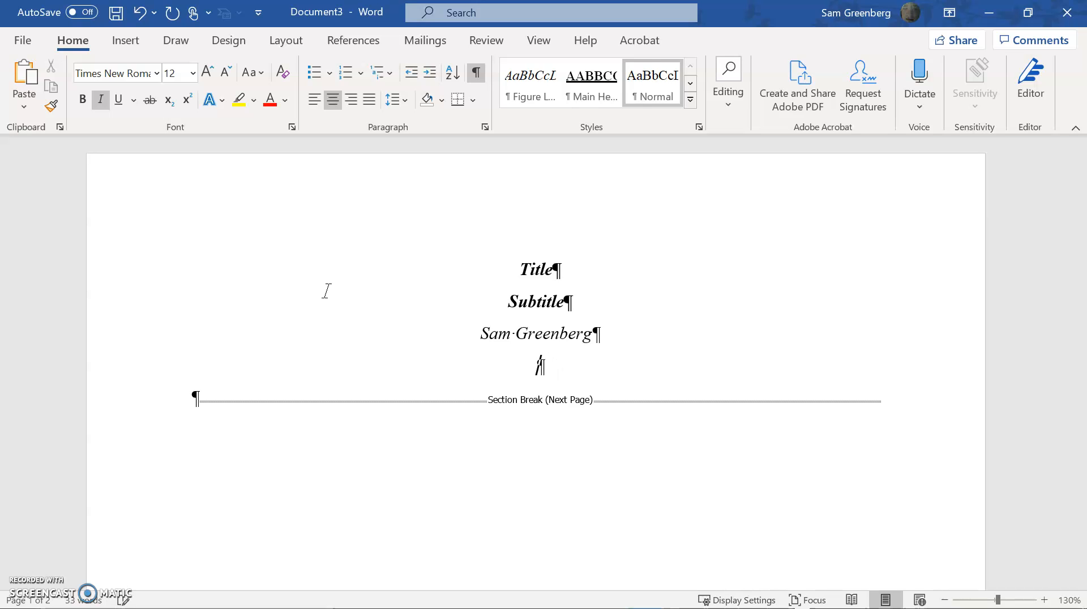
# - Enter XXX XXX as the course placeholder on the line below the author's name
pyautogui.write('XX')
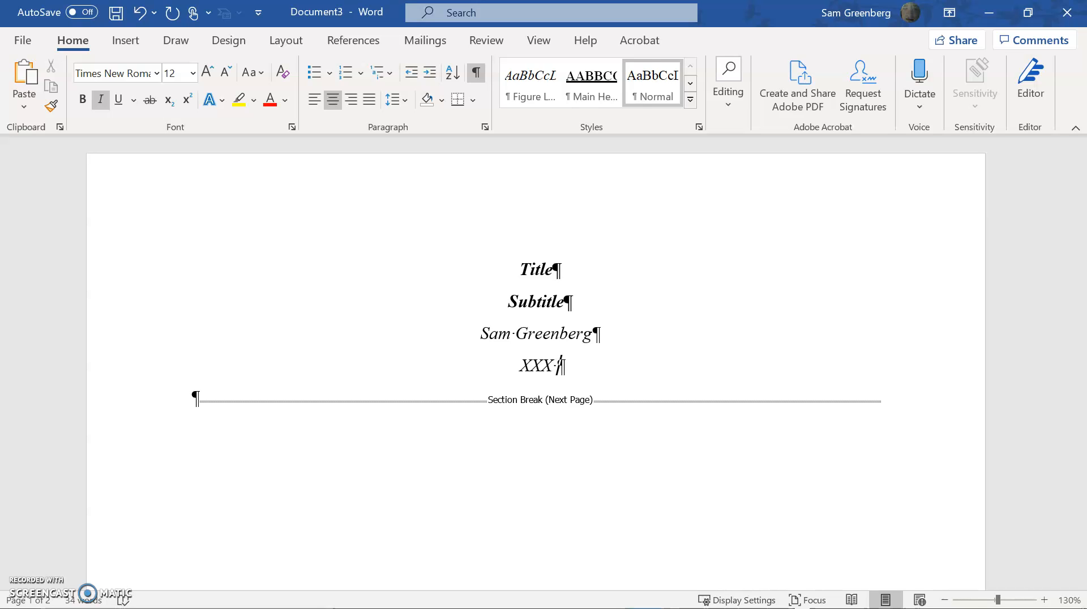
pyautogui.write(' XXX')
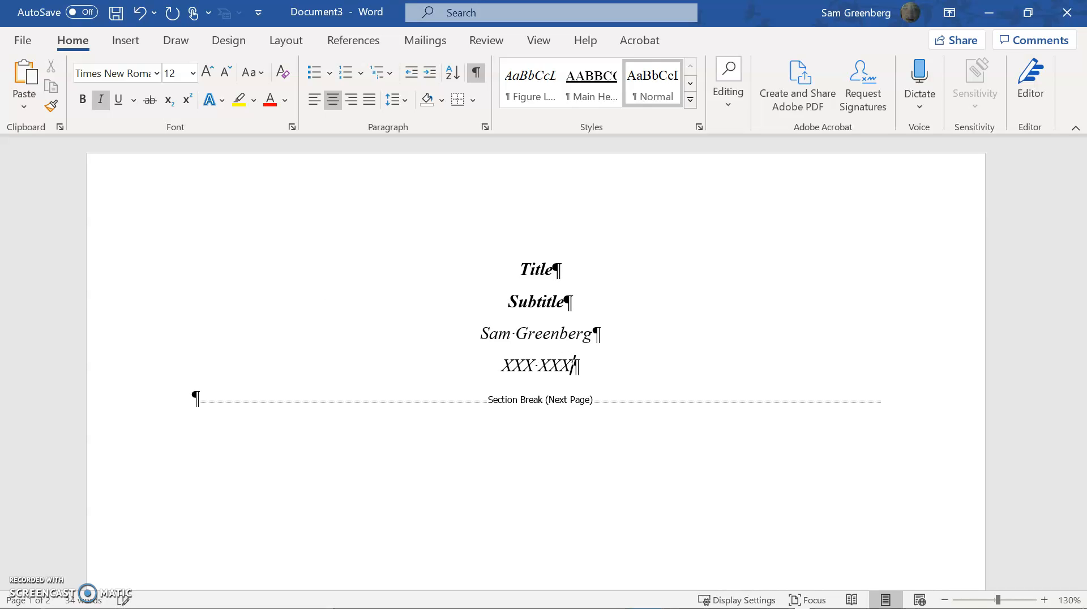
pyautogui.write(' FSE 100')
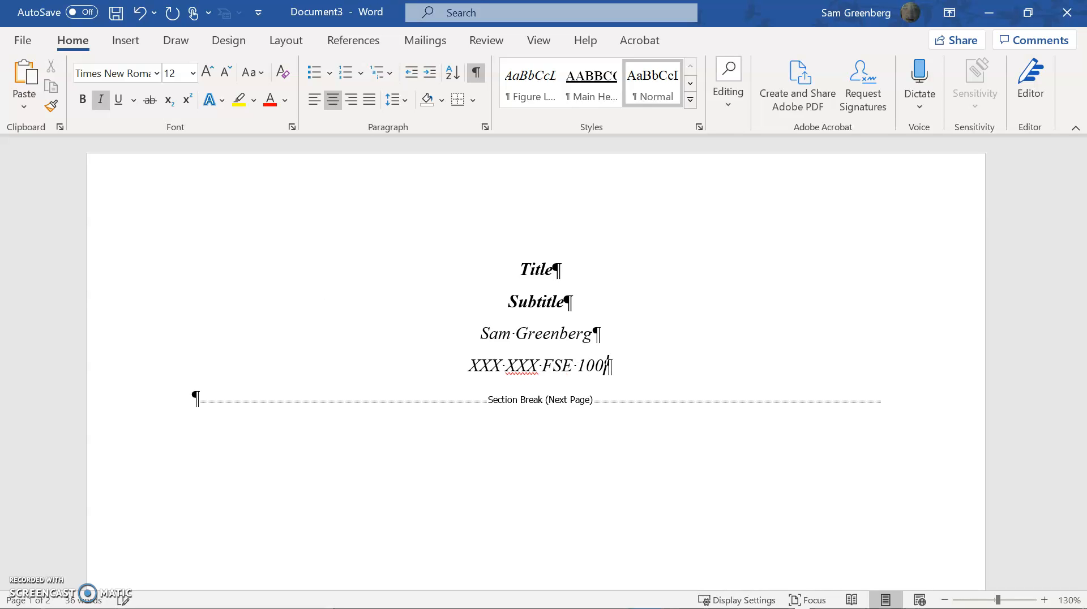
pyautogui.hotkey('ctrl', 'shift', 'Left')
pyautogui.hotkey('ctrl', 'shift', 'Left')
pyautogui.write('CHE ')
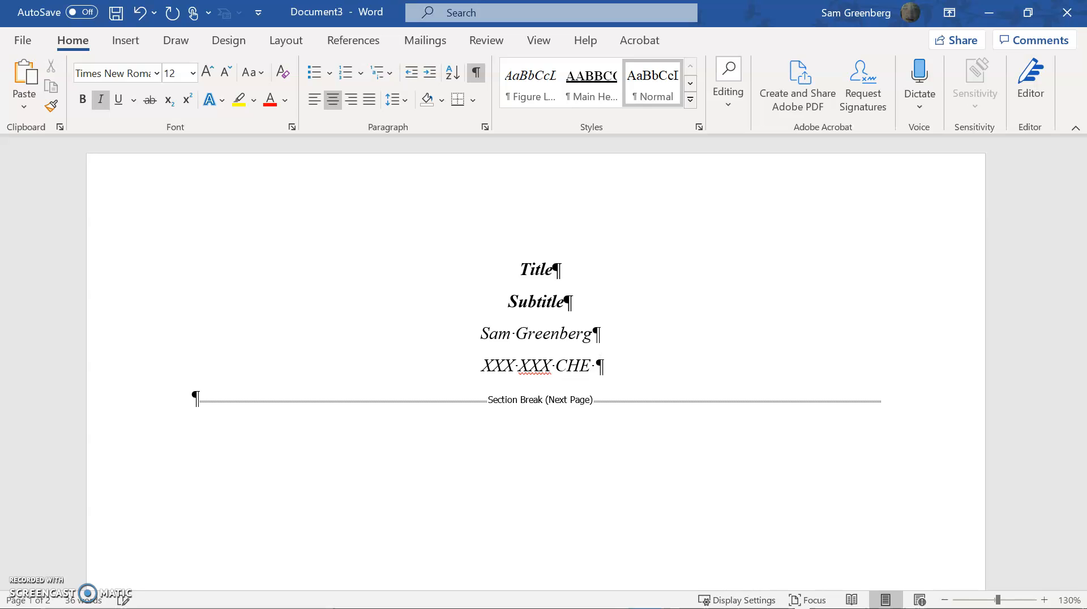
pyautogui.write('569')
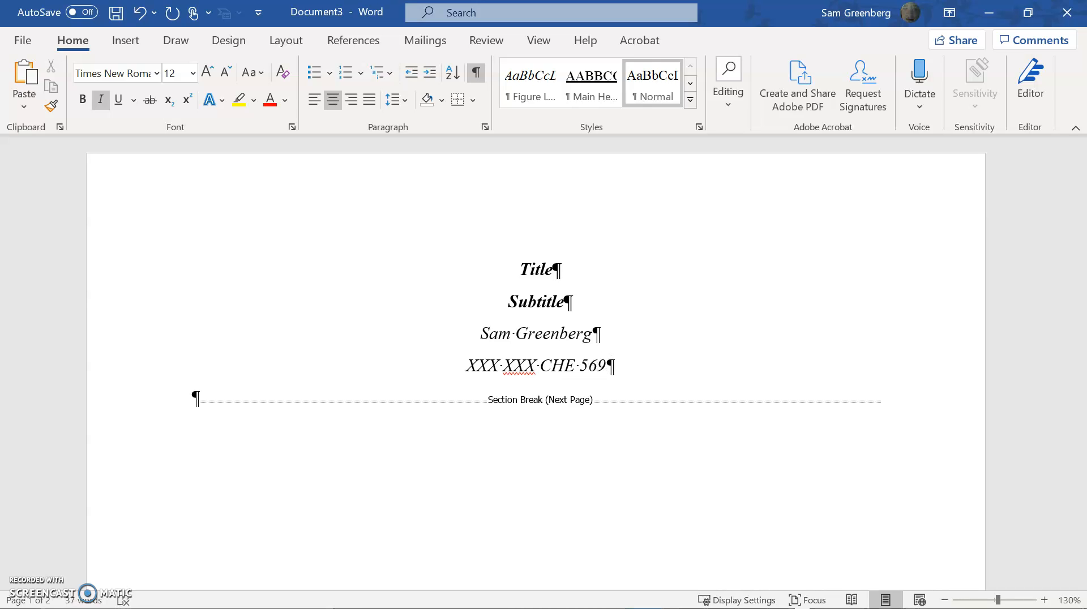
pyautogui.hotkey('ctrl', 'shift', 'Left')
pyautogui.hotkey('ctrl', 'shift', 'Left')
pyautogui.press('BackSpace')
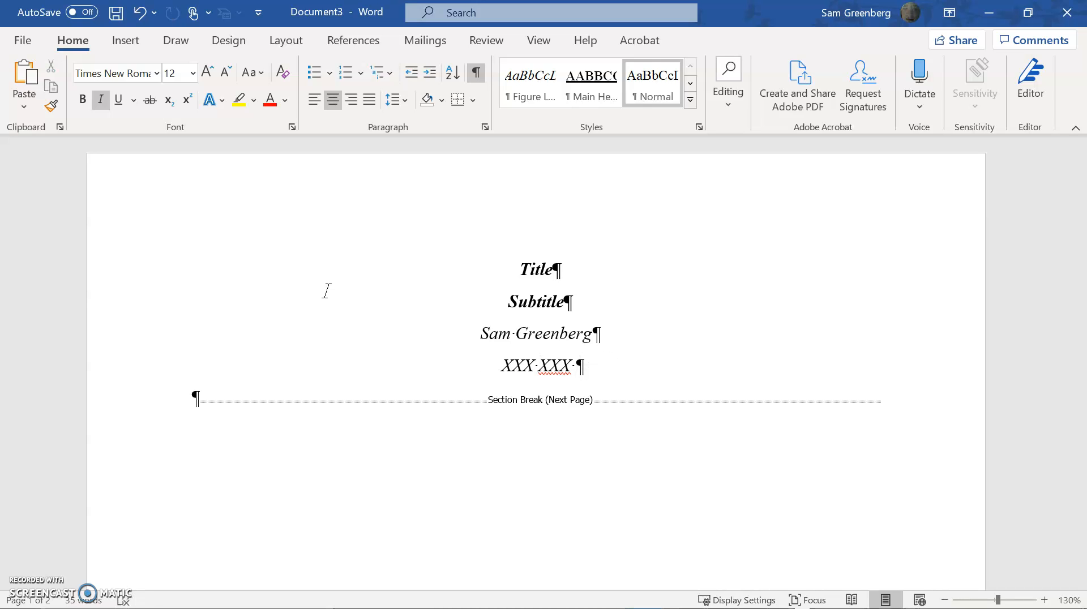
# - Append (#ZZZZZ) to the course placeholder line and replace its second XXX with YYY
pyautogui.write('(')
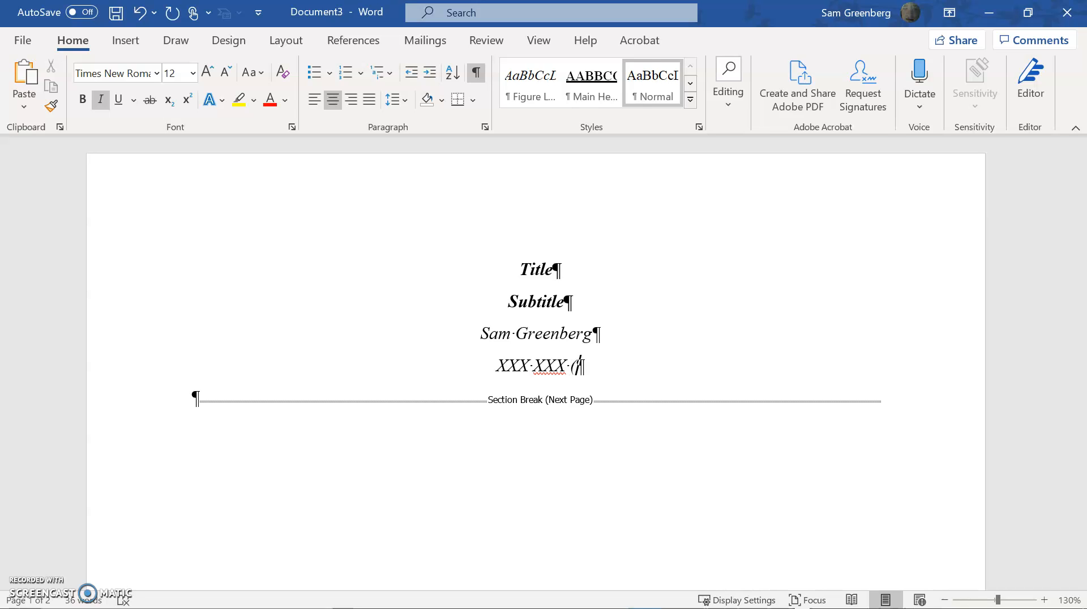
pyautogui.write('#ZZZ')
pyautogui.press('BackSpace')
pyautogui.press('BackSpace')
pyautogui.press('BackSpace')
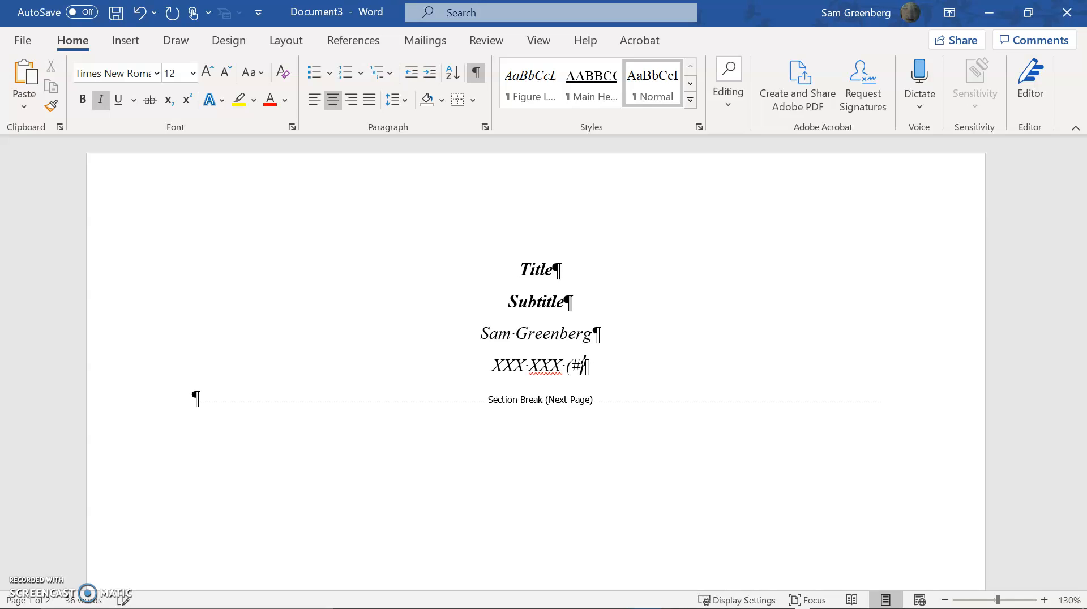
pyautogui.write('ZZZZZ)')
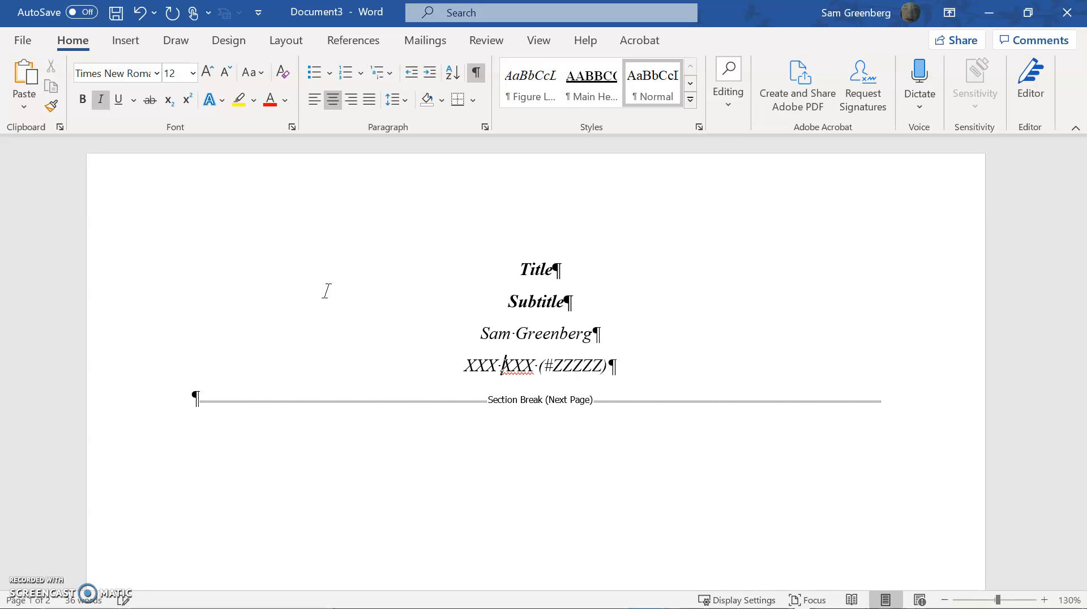
pyautogui.hotkey('ctrl', 'shift', 'Right')
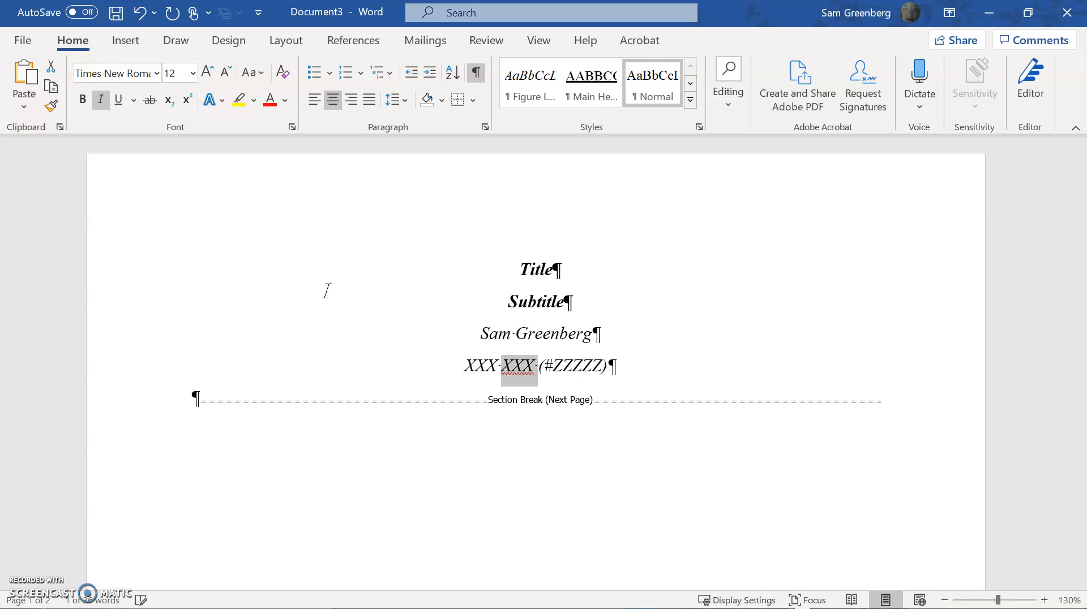
pyautogui.write('YYY')
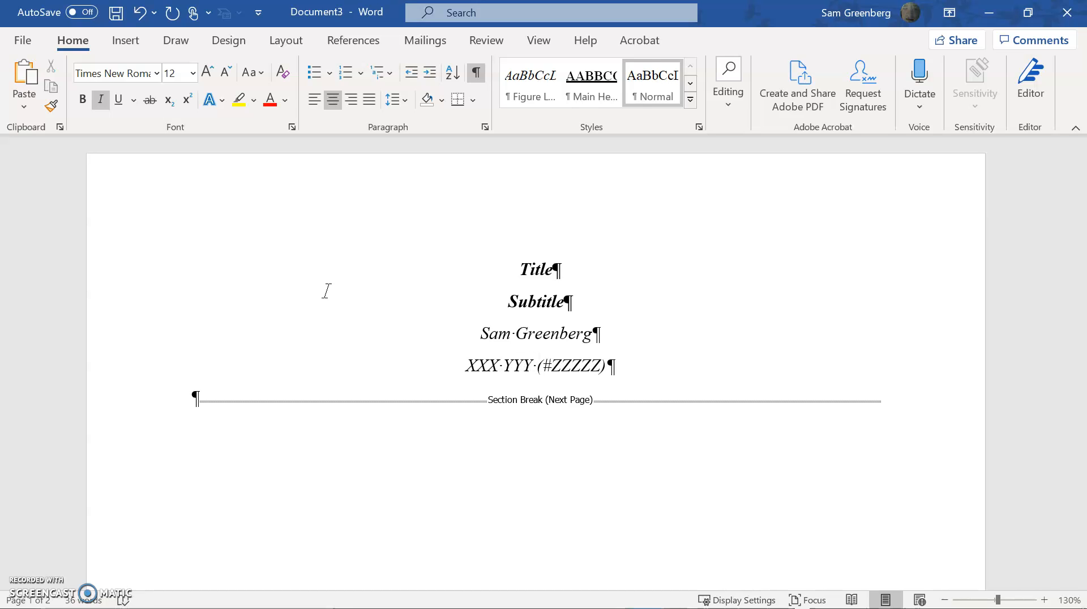
# - Add a bold italic line reading Dr. Blah below the XXX YYY (#ZZZZZ) line
pyautogui.press('Return')
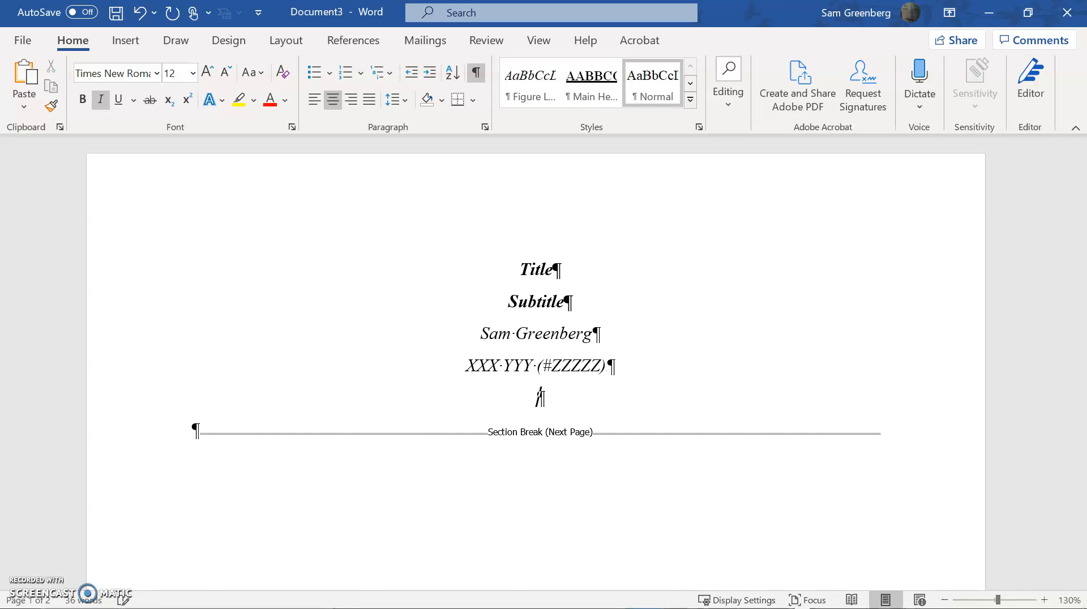
pyautogui.hotkey('ctrl', 'b')
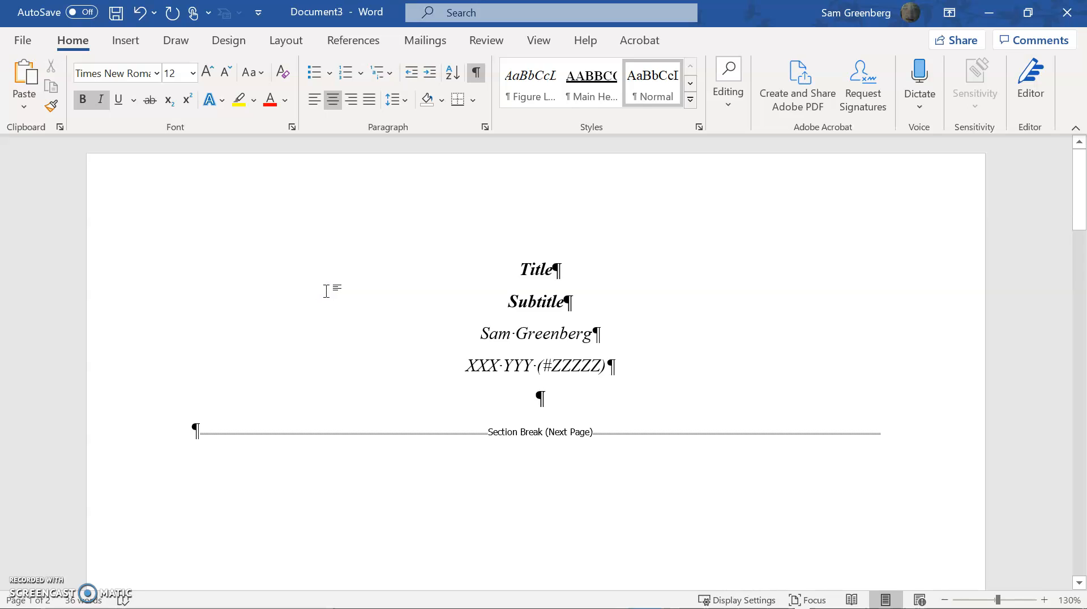
pyautogui.hotkey('ctrl', 'i')
pyautogui.write('D')
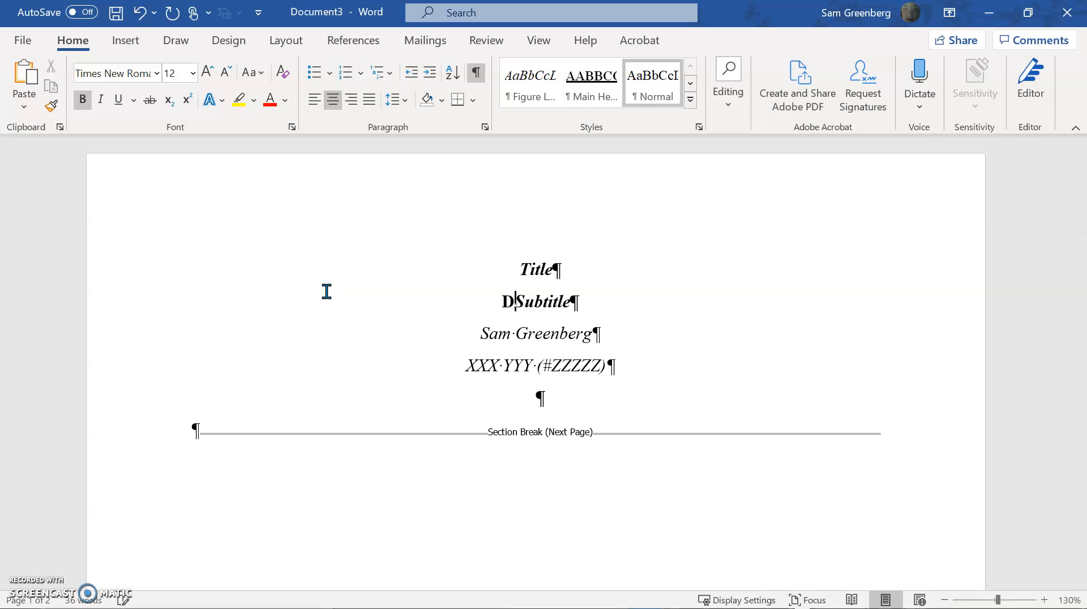
pyautogui.hotkey('ctrl', 'z')
pyautogui.press('Down')
pyautogui.press('Down')
pyautogui.press('Down')
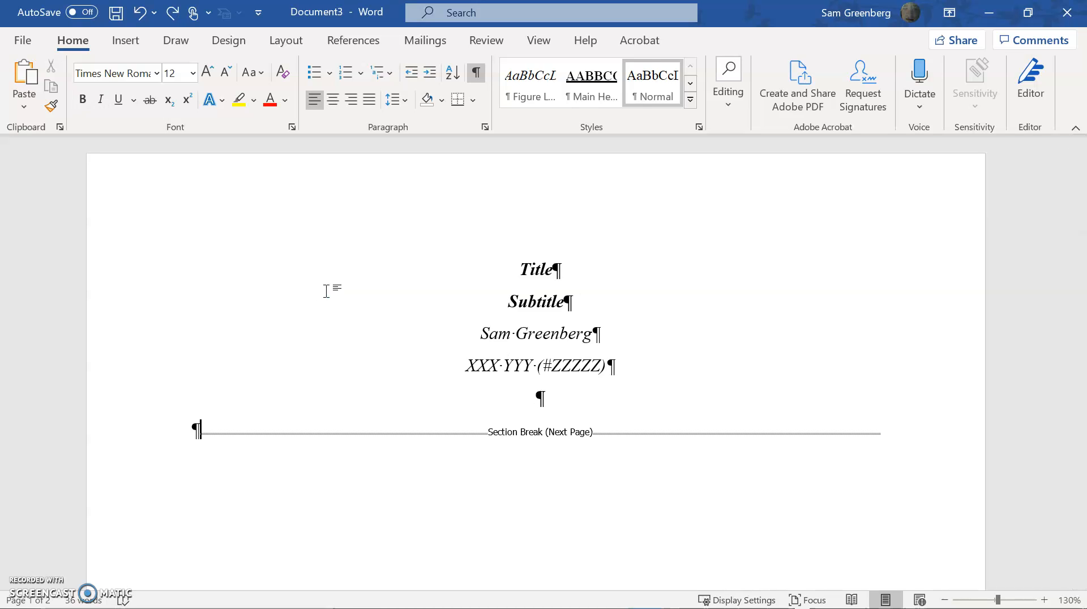
pyautogui.write('Dr.')
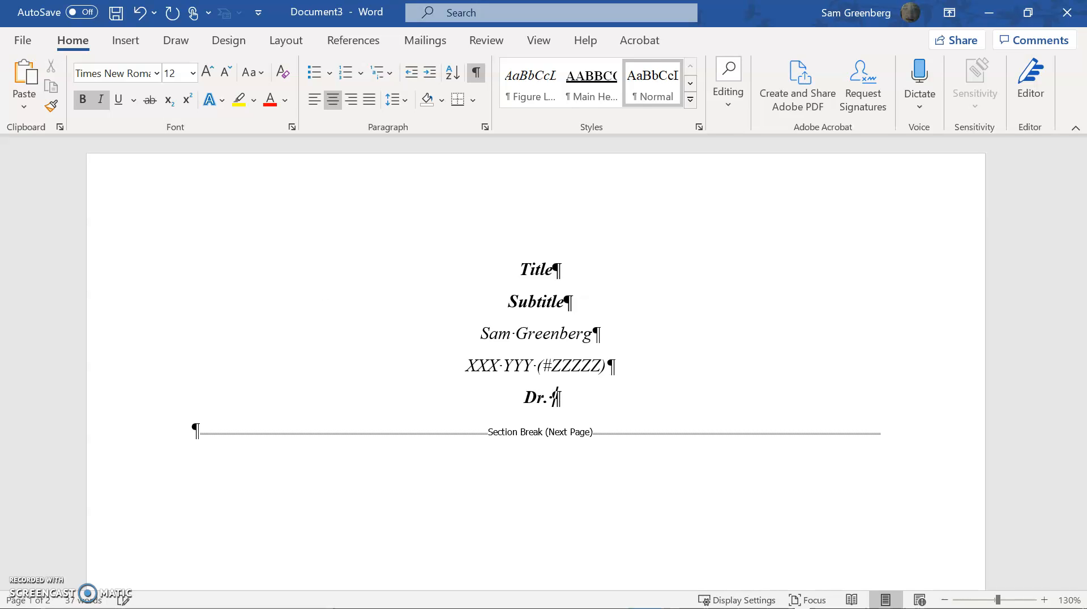
pyautogui.write(' Blah')
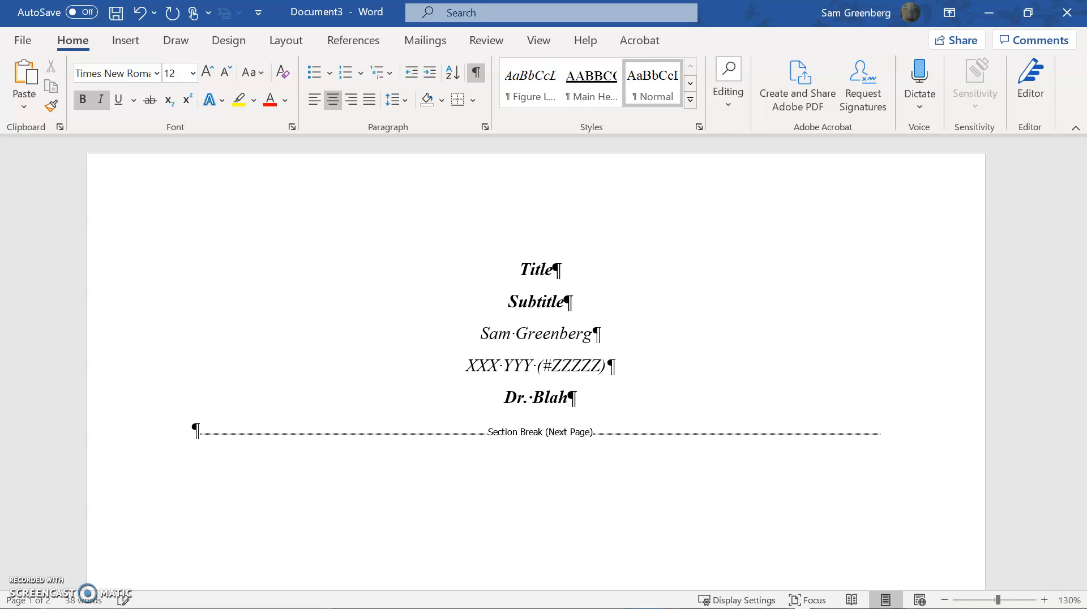
# - Remove the italics from the Title and Subtitle lines and underline Title
pyautogui.moveTo(572, 301); pyautogui.dragTo(502, 254)
pyautogui.hotkey('ctrl', 'i')
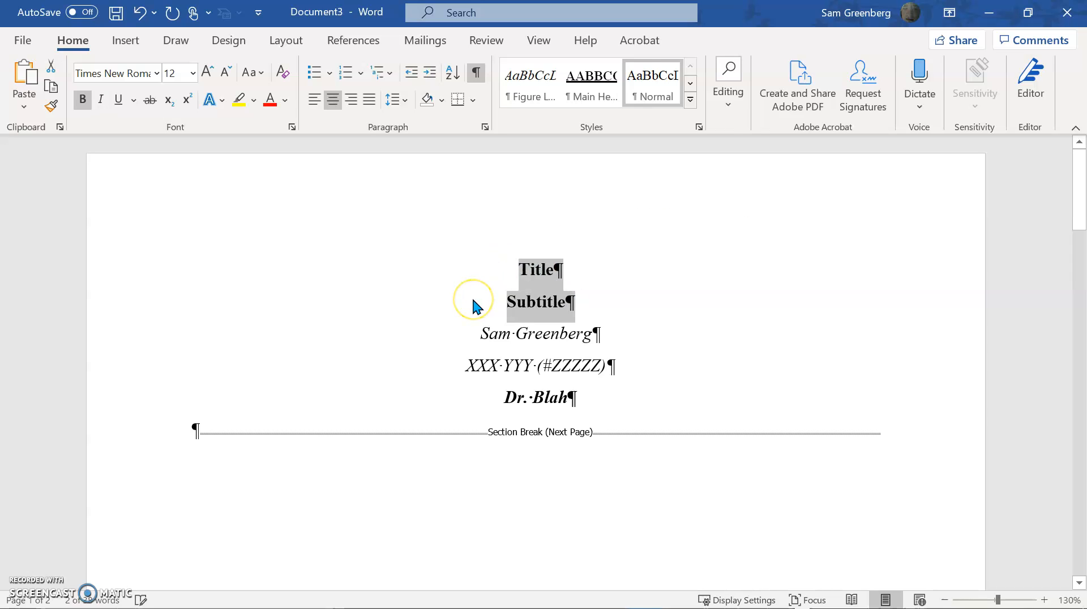
pyautogui.press('Left')
pyautogui.hotkey('shift', 'Right')
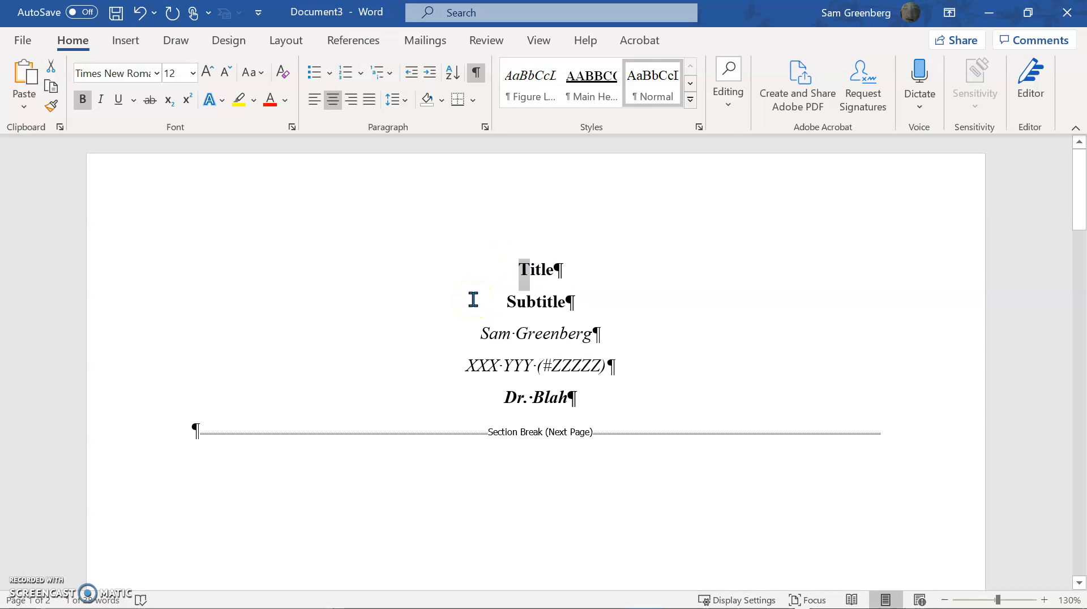
pyautogui.hotkey('shift', 'End')
pyautogui.hotkey('ctrl', 'b')
pyautogui.hotkey('ctrl', 'b')
pyautogui.hotkey('ctrl', 'u')
# - Add a line reading Date below the Dr. Blah line
pyautogui.press('Down')
pyautogui.press('Down')
pyautogui.press('Down')
pyautogui.press('Down')
pyautogui.press('Up')
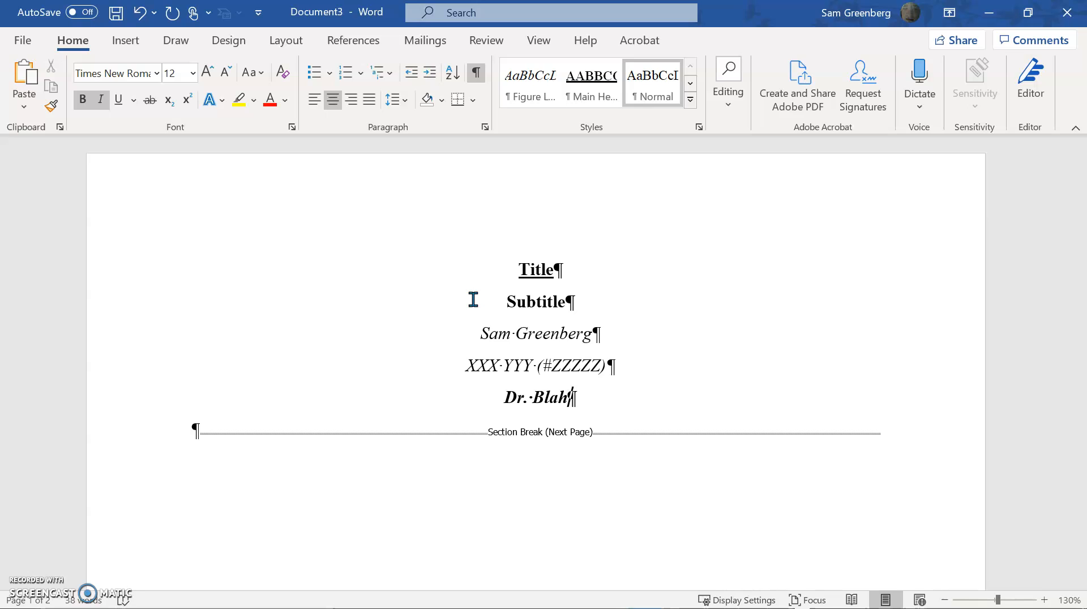
pyautogui.press('Return')
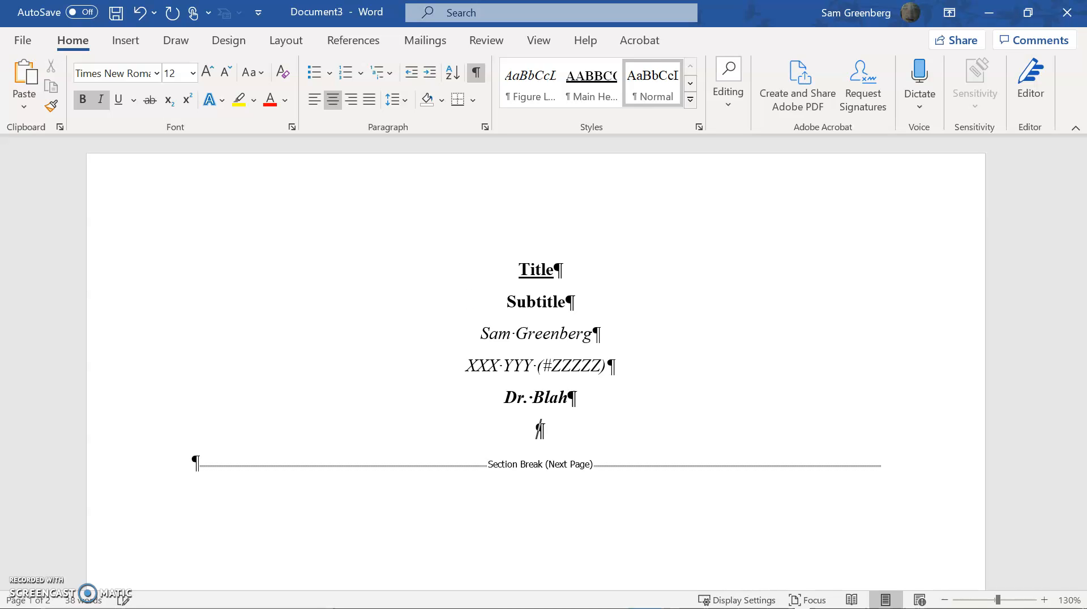
pyautogui.write('Date')
# - Remove the bold and italic formatting from the Date line
pyautogui.hotkey('ctrl', 'Home')
pyautogui.hotkey('ctrl', 'b')
pyautogui.hotkey('ctrl', 'i')
pyautogui.press('Down')
pyautogui.press('Down')
pyautogui.press('Down')
pyautogui.press('Down')
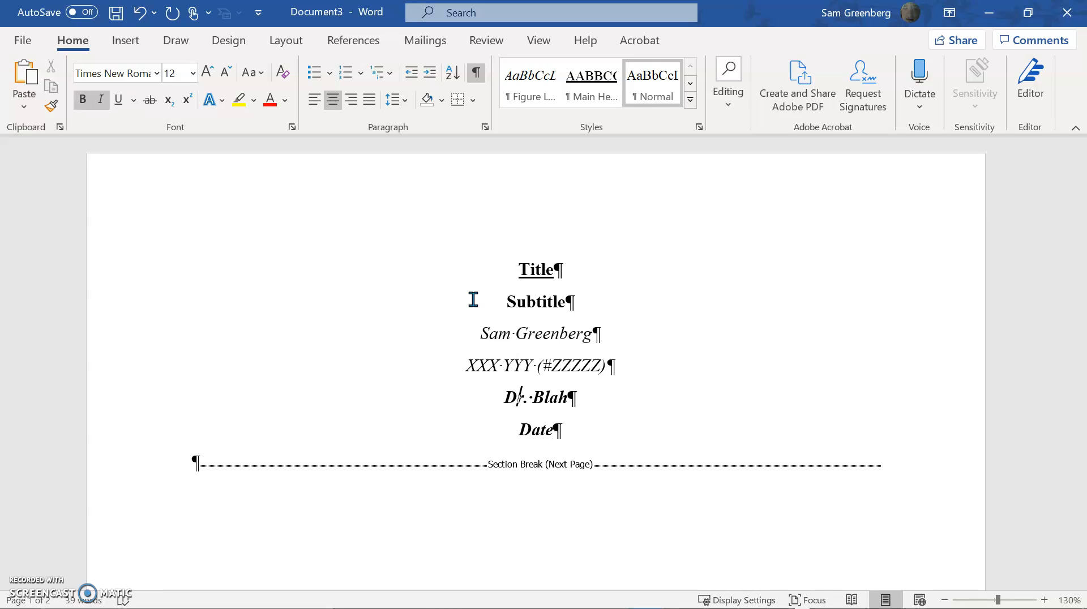
pyautogui.hotkey('shift', 'Right')
pyautogui.hotkey('shift', 'Right')
pyautogui.hotkey('shift', 'Right')
pyautogui.hotkey('shift', 'Right')
pyautogui.hotkey('shift', 'Right')
pyautogui.hotkey('ctrl', 'b')
pyautogui.hotkey('ctrl', 'i')
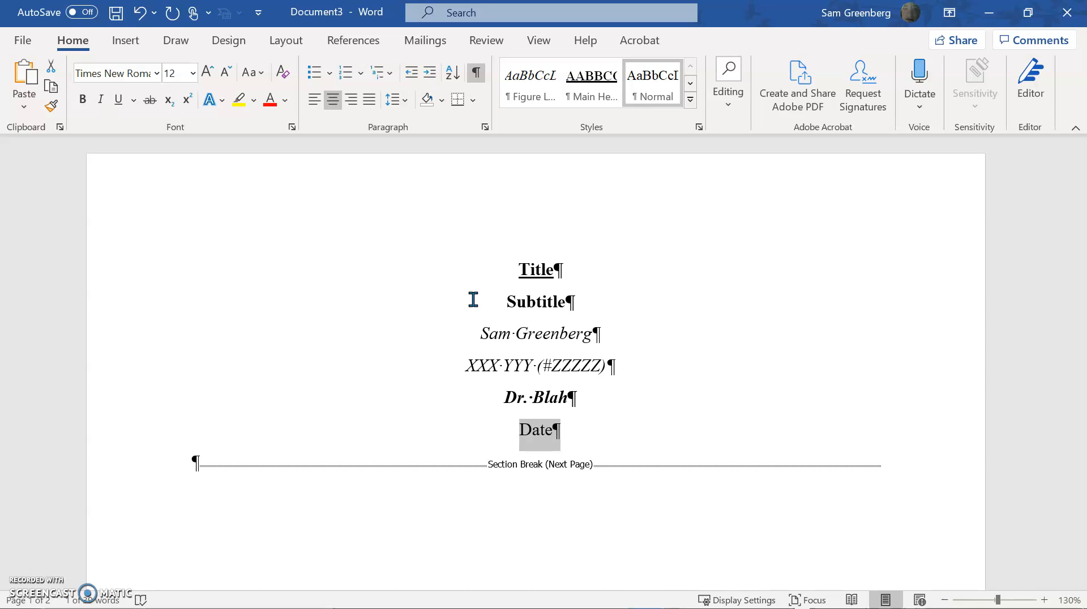
pyautogui.press('Right')
pyautogui.scroll(-2, 473, 291)
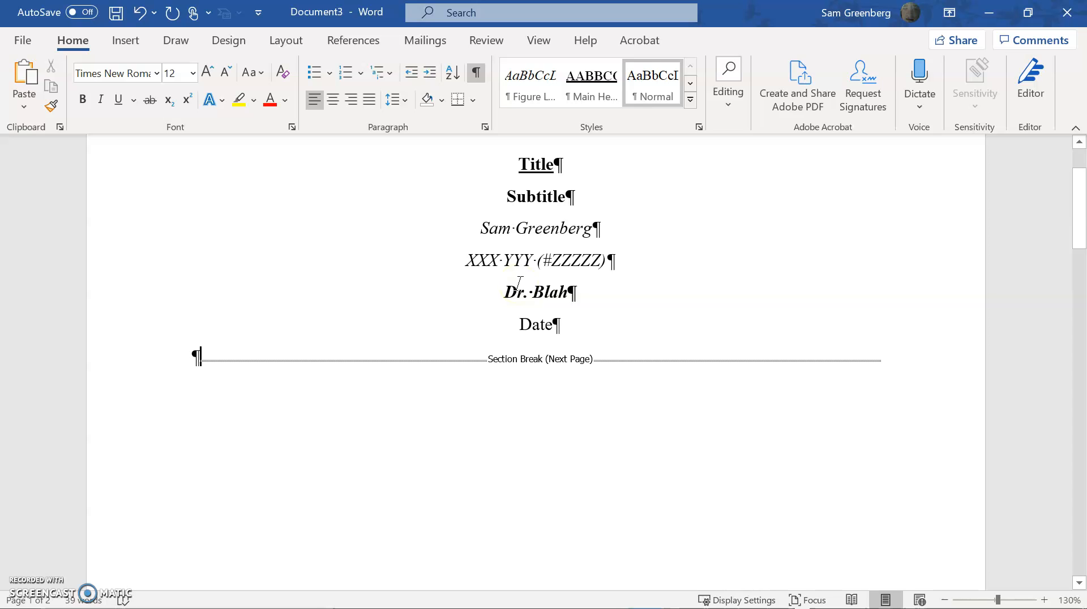
# - Insert eleven blank lines above the Title line on the title page
pyautogui.scroll(-4, 519, 281)
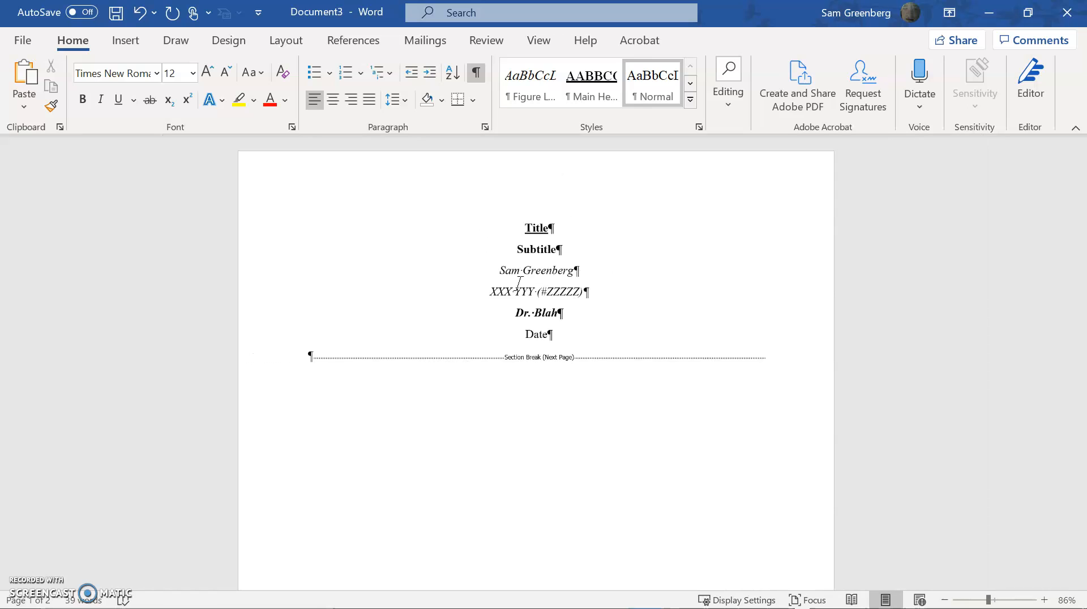
pyautogui.scroll(-3, 519, 281)
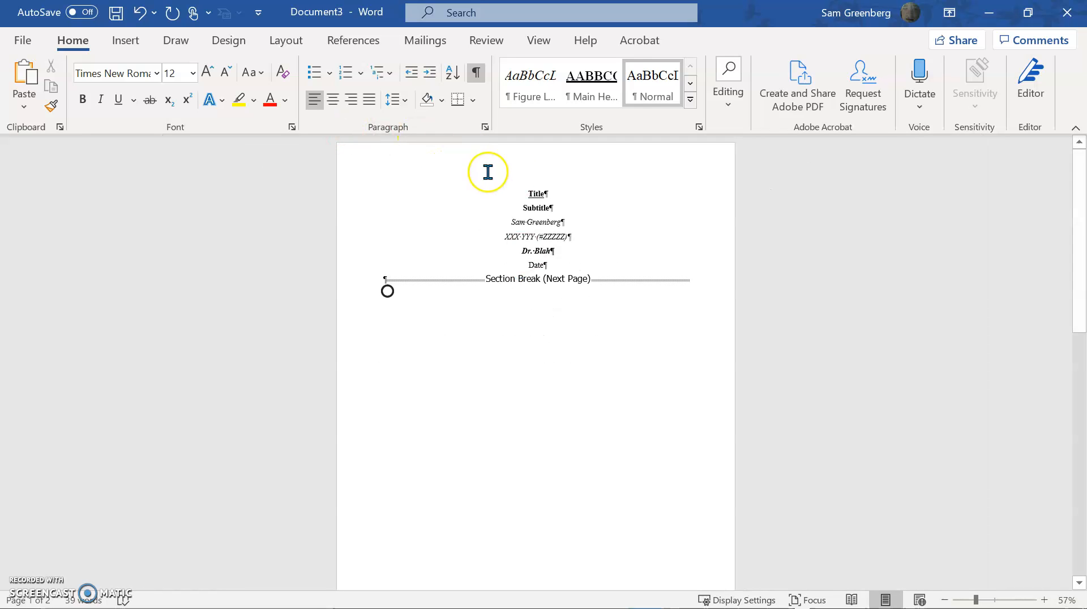
pyautogui.press('Return')
pyautogui.press('Return')
pyautogui.press('Return')
pyautogui.press('Return')
pyautogui.press('Return')
pyautogui.press('Return')
pyautogui.press('Return')
pyautogui.press('Return')
pyautogui.press('Return')
pyautogui.press('Return')
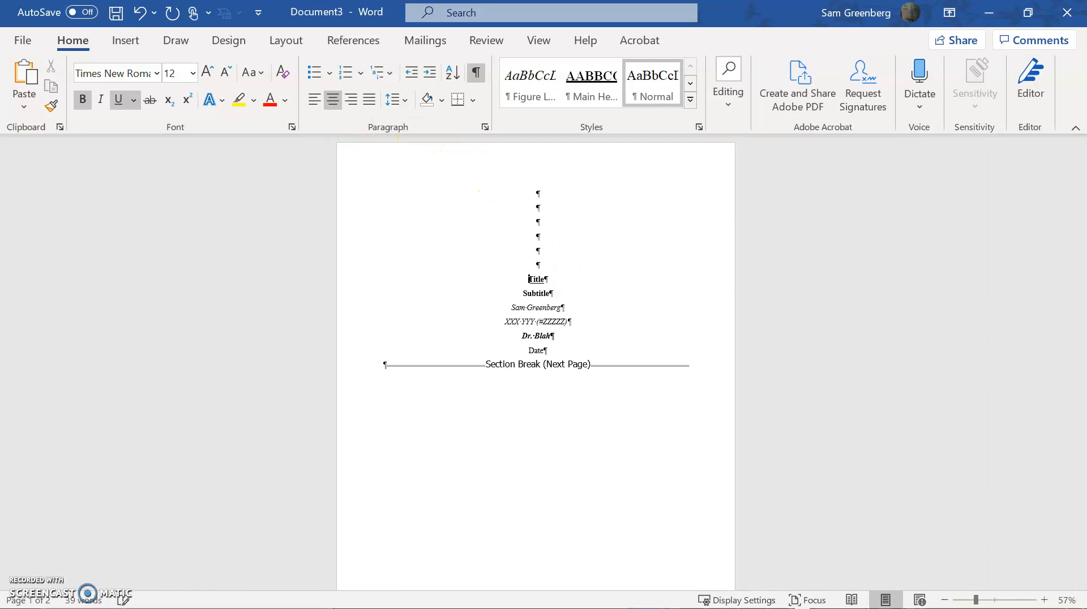
pyautogui.press('Return')
# - Insert twelve blank lines between the author name line and the XXX YYY (#ZZZZZ) line
pyautogui.scroll(-3, 575, 332)
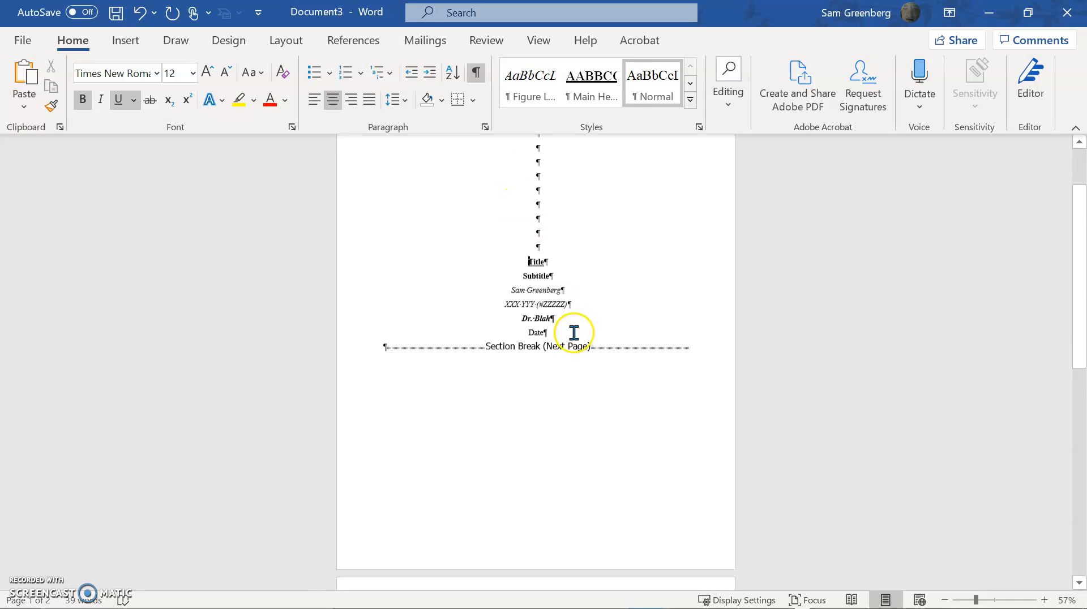
pyautogui.click(502, 273)
pyautogui.click(493, 258)
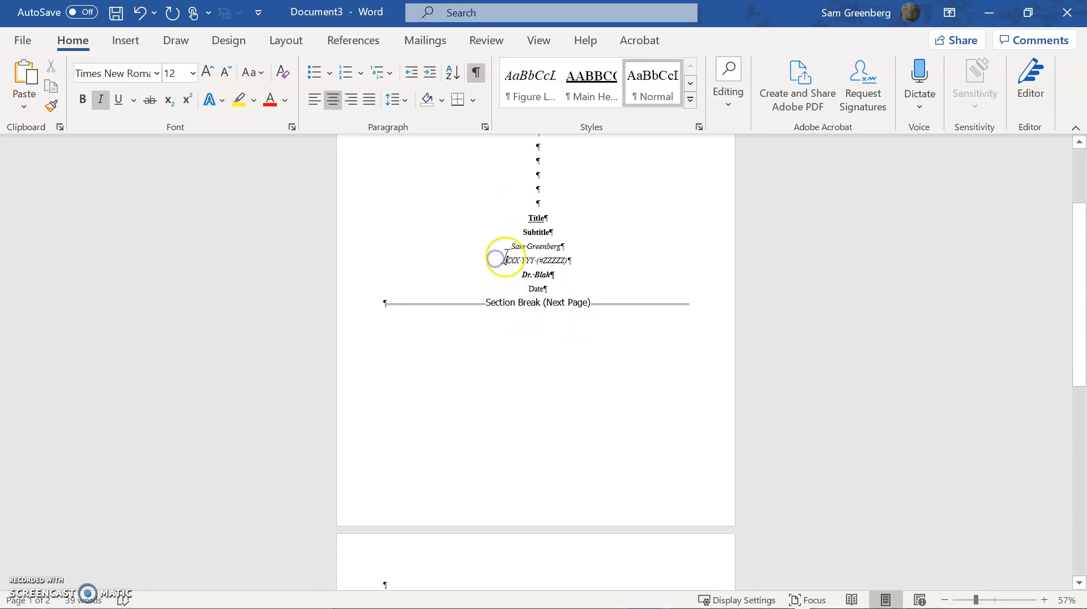
pyautogui.press('Return')
pyautogui.press('Return')
pyautogui.press('Return')
pyautogui.press('Return')
pyautogui.press('Return')
pyautogui.press('Return')
pyautogui.press('Return')
pyautogui.press('Return')
pyautogui.press('Return')
pyautogui.press('Return')
pyautogui.press('Return')
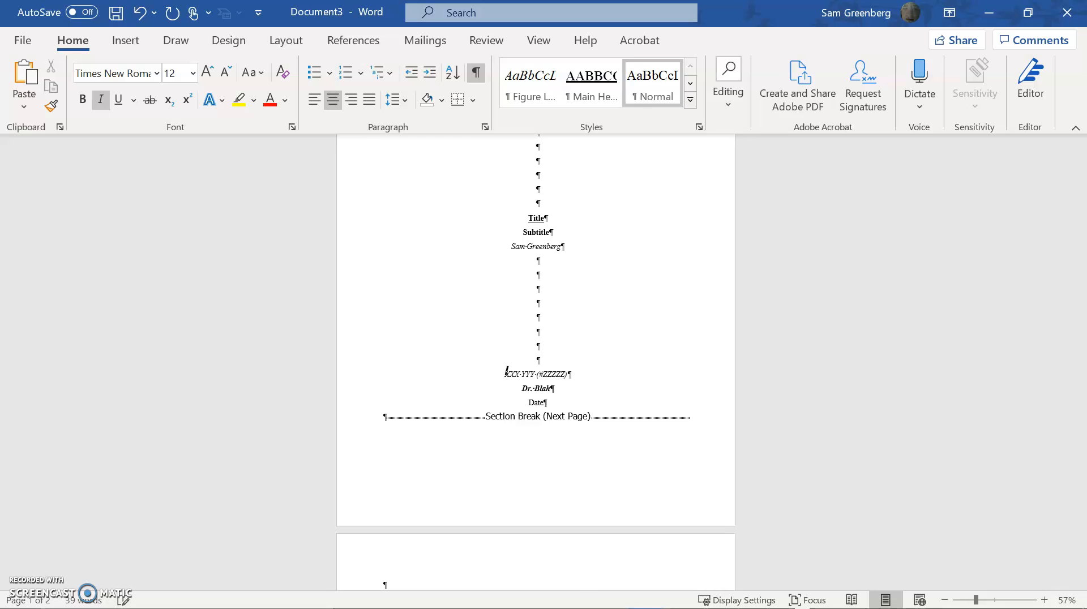
pyautogui.press('Return')
pyautogui.press('Return')
pyautogui.press('BackSpace')
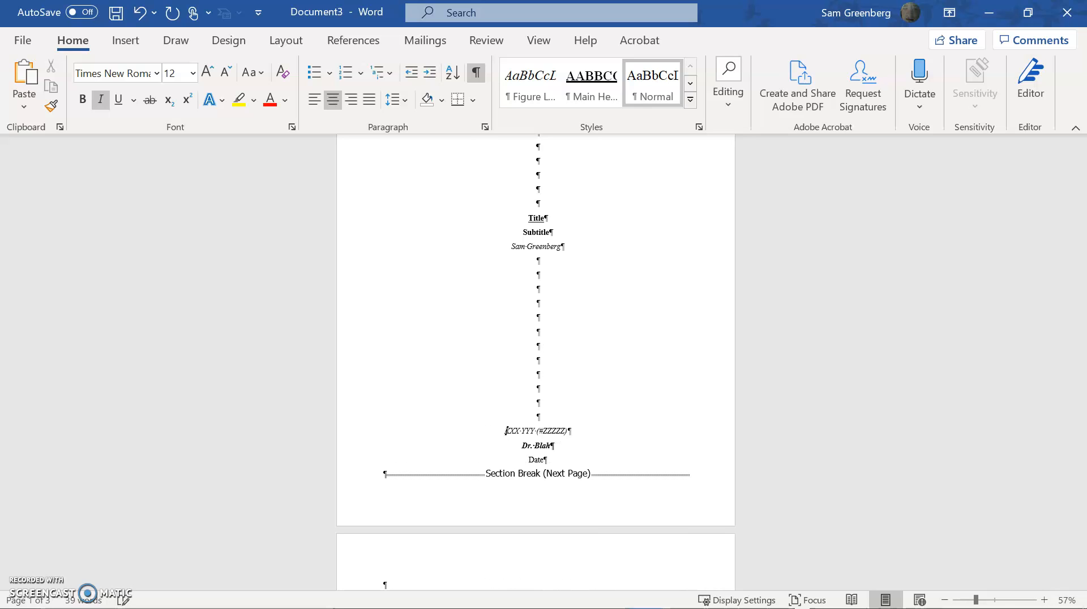
# - Remove the space after paragraph from the XXX YYY (#ZZZZZ), Dr. Blah and Date lines
pyautogui.hotkey('shift', 'Down')
pyautogui.hotkey('shift', 'Down')
pyautogui.hotkey('shift', 'Down')
pyautogui.rightClick(505, 255)
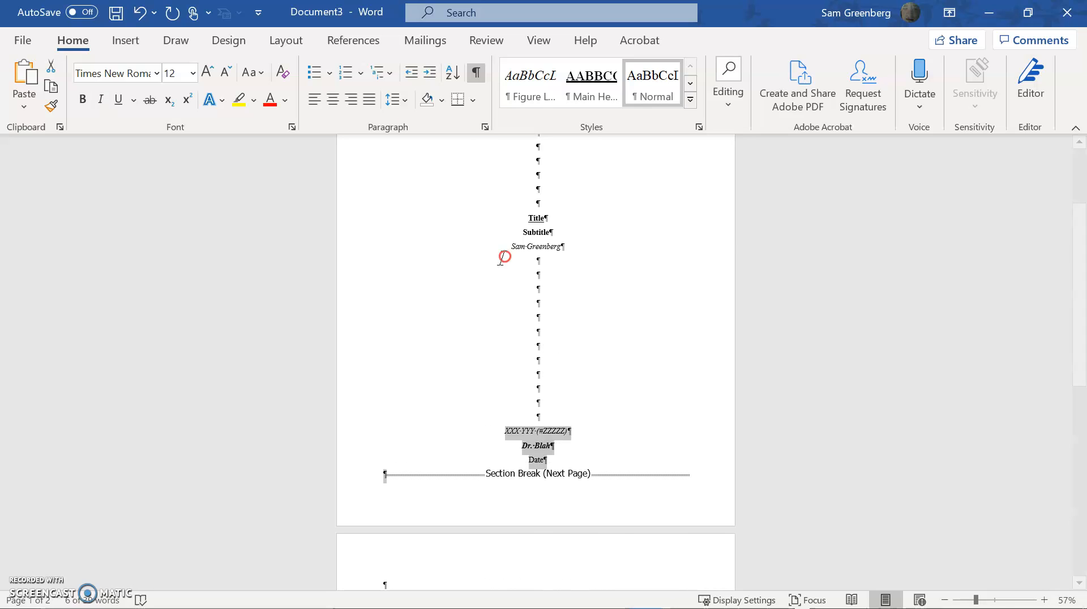
pyautogui.click(383, 108)
pyautogui.click(394, 99)
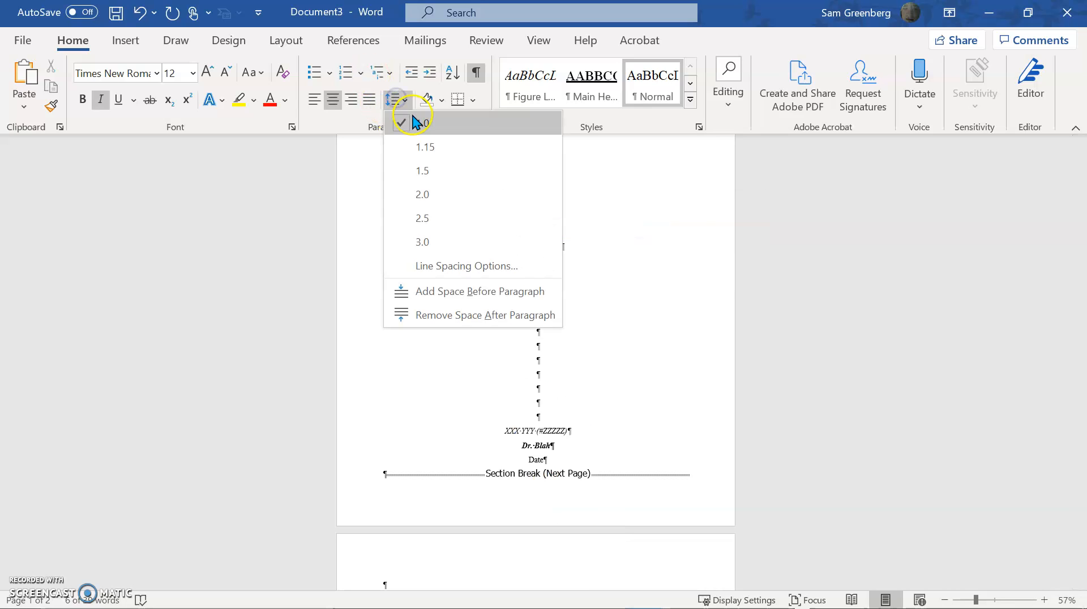
pyautogui.click(485, 315)
pyautogui.click(499, 421)
pyautogui.moveTo(503, 425); pyautogui.dragTo(562, 445)
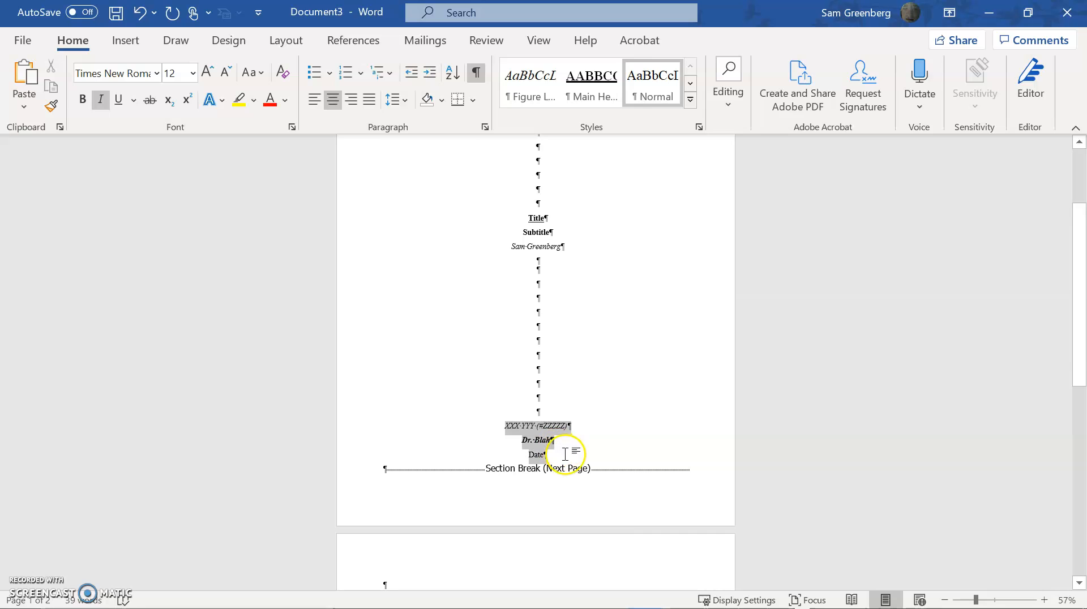
pyautogui.click(395, 102)
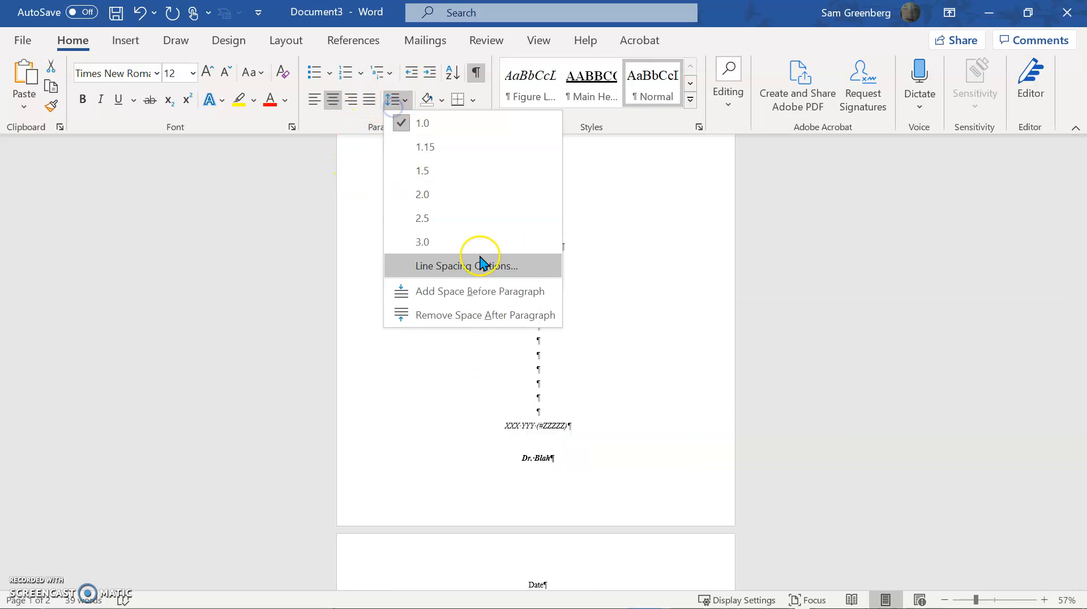
pyautogui.click(474, 315)
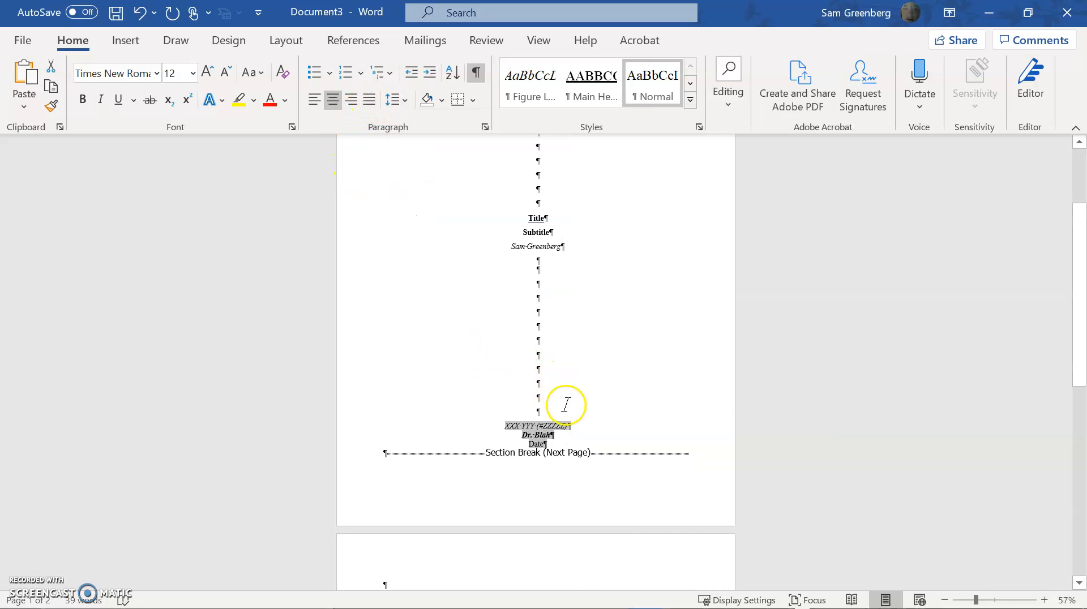
# - Clear the bold and italic formatting from the XXX YYY (#ZZZZZ), Dr. Blah and Date lines
pyautogui.hotkey('ctrl', 'i')
pyautogui.hotkey('ctrl', 'b')
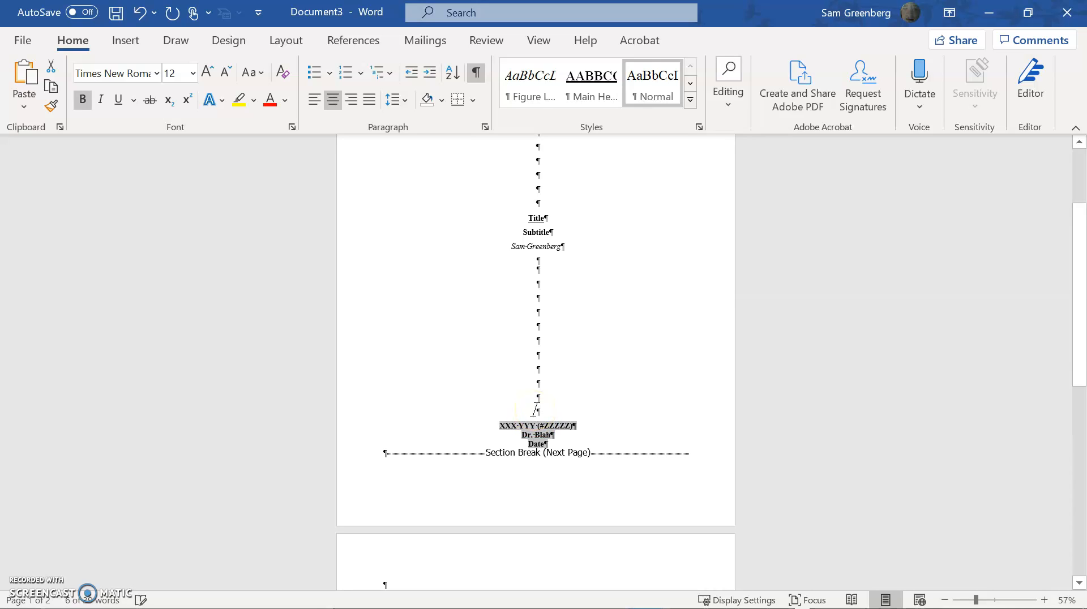
pyautogui.hotkey('ctrl', 'u')
pyautogui.hotkey('ctrl', 'b')
pyautogui.hotkey('ctrl', 'u')
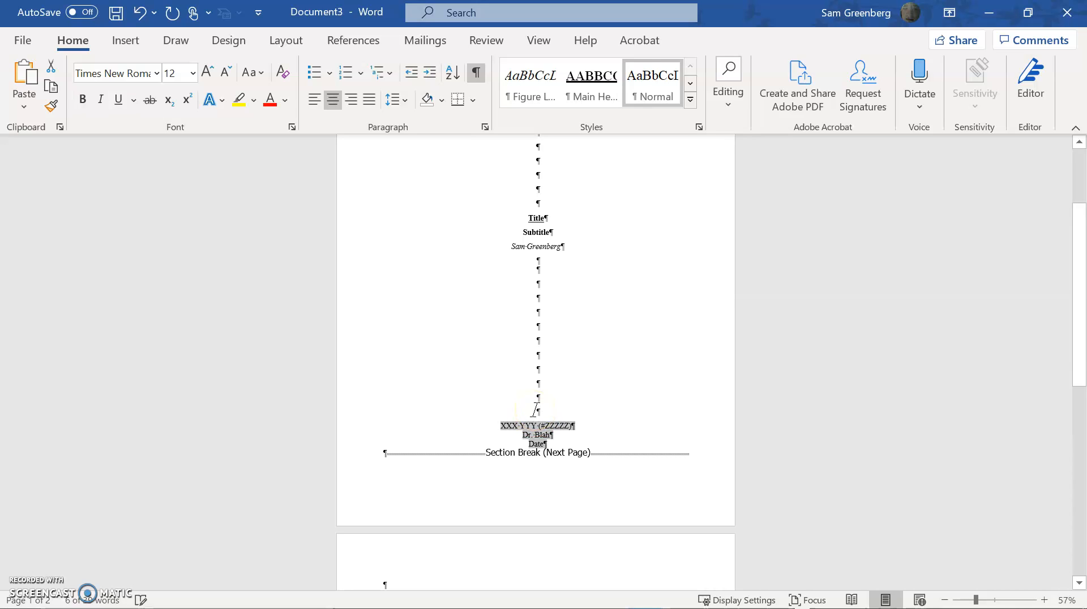
# - Add one more blank line above the XXX YYY (#ZZZZZ) line
pyautogui.click(537, 404)
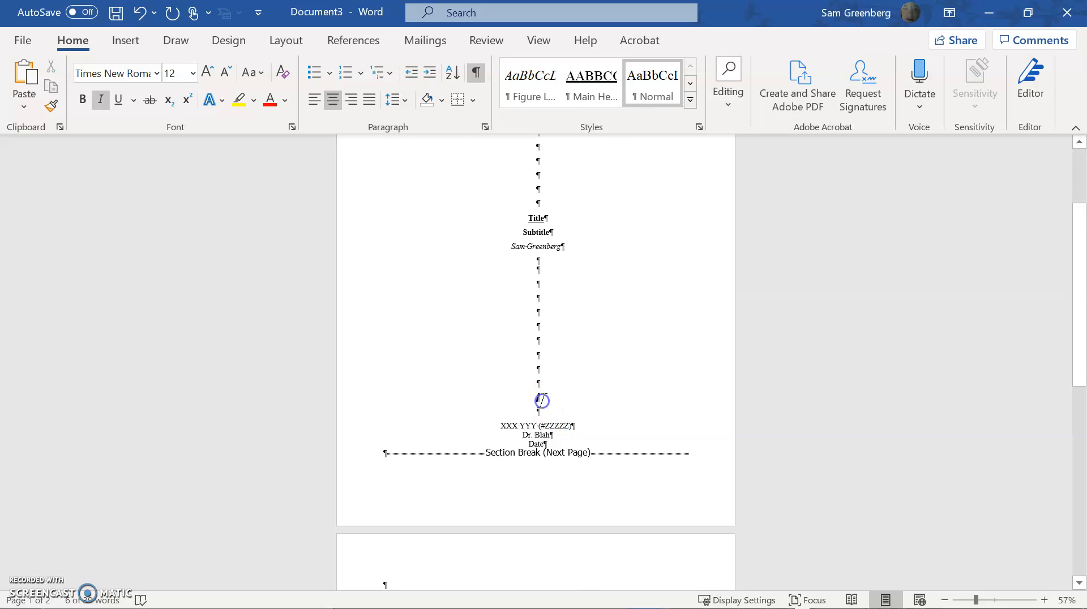
pyautogui.press('Return')
pyautogui.press('Return')
pyautogui.press('BackSpace')
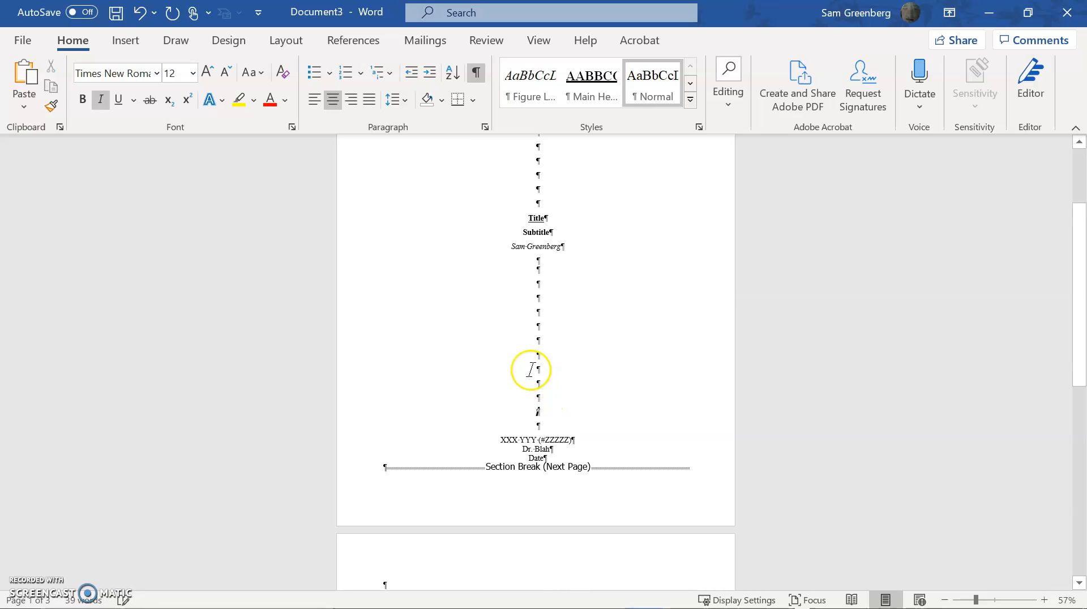
# - Set the Title, Subtitle and author name lines to 2.0 line spacing and enlarge their font to 14
pyautogui.moveTo(530, 214); pyautogui.dragTo(566, 246)
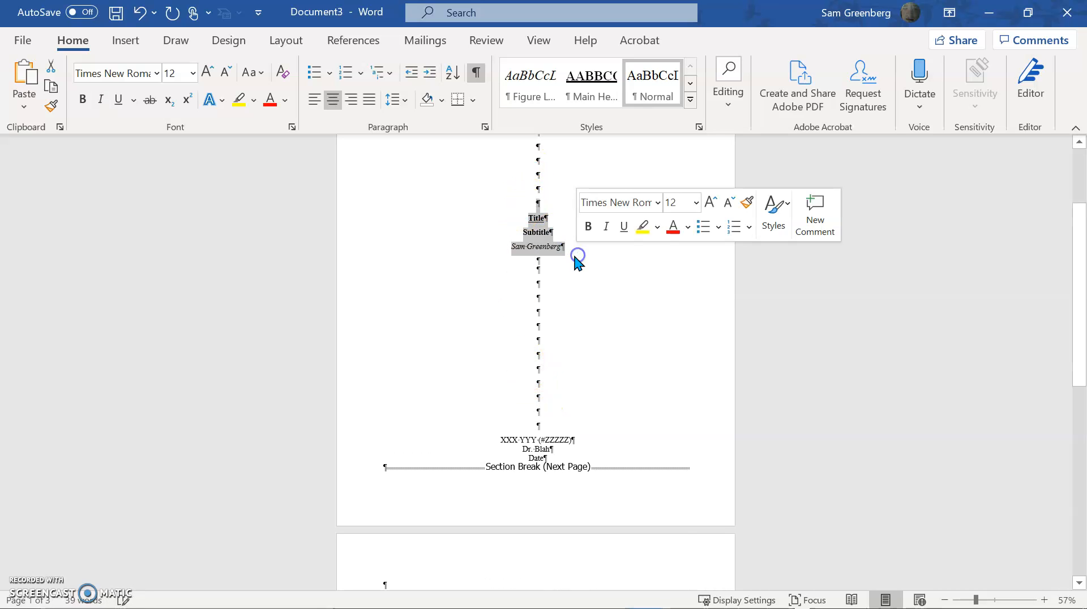
pyautogui.click(396, 99)
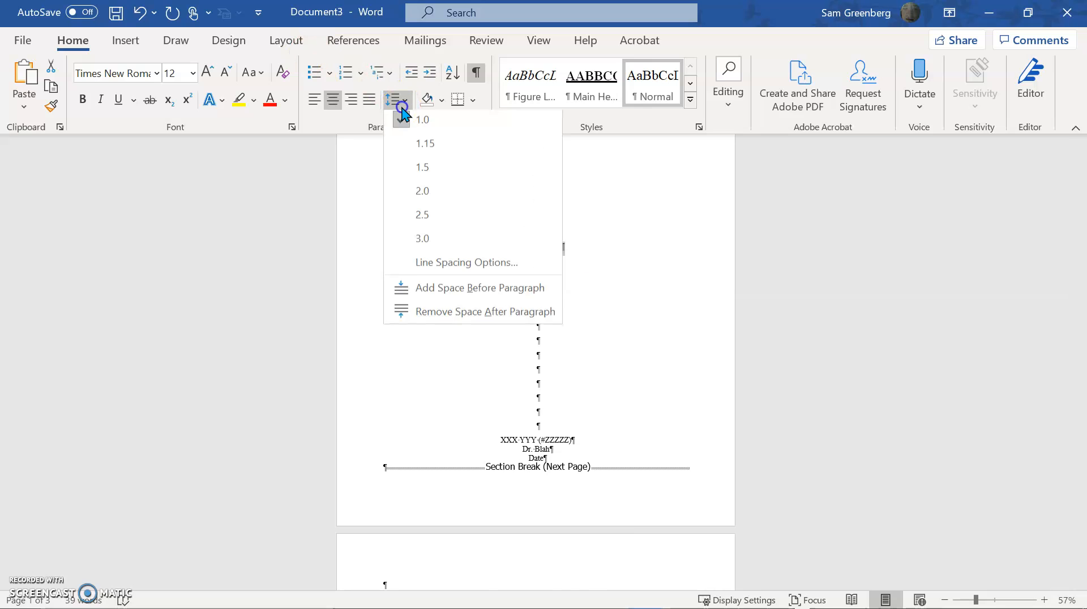
pyautogui.click(440, 195)
pyautogui.click(208, 72)
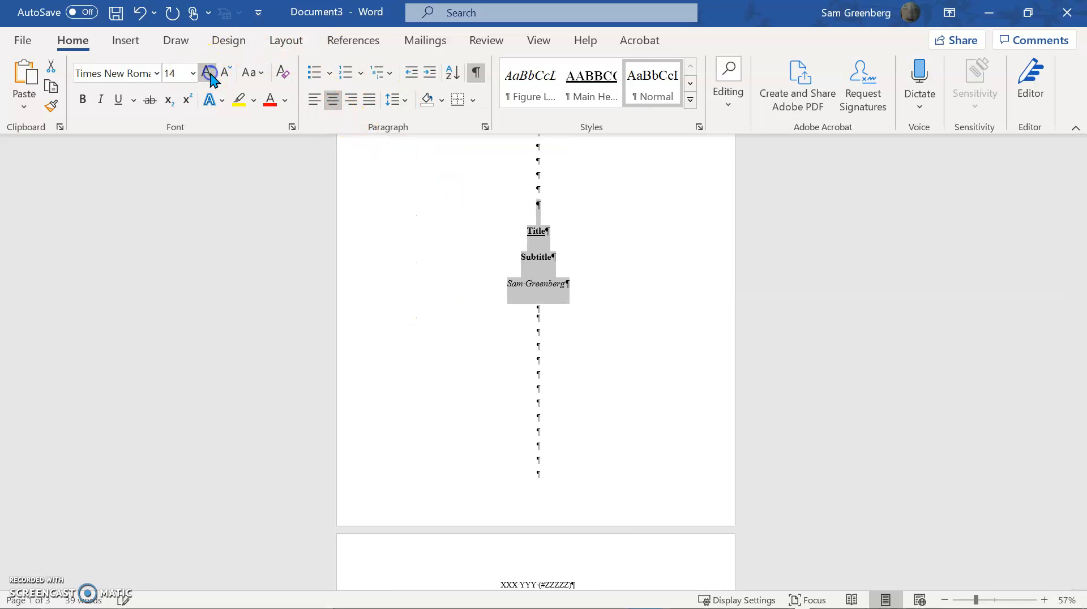
# - Delete three blank lines above the XXX YYY (#ZZZZZ) line
pyautogui.click(538, 461)
pyautogui.press('BackSpace')
pyautogui.press('BackSpace')
pyautogui.press('BackSpace')
pyautogui.press('BackSpace')
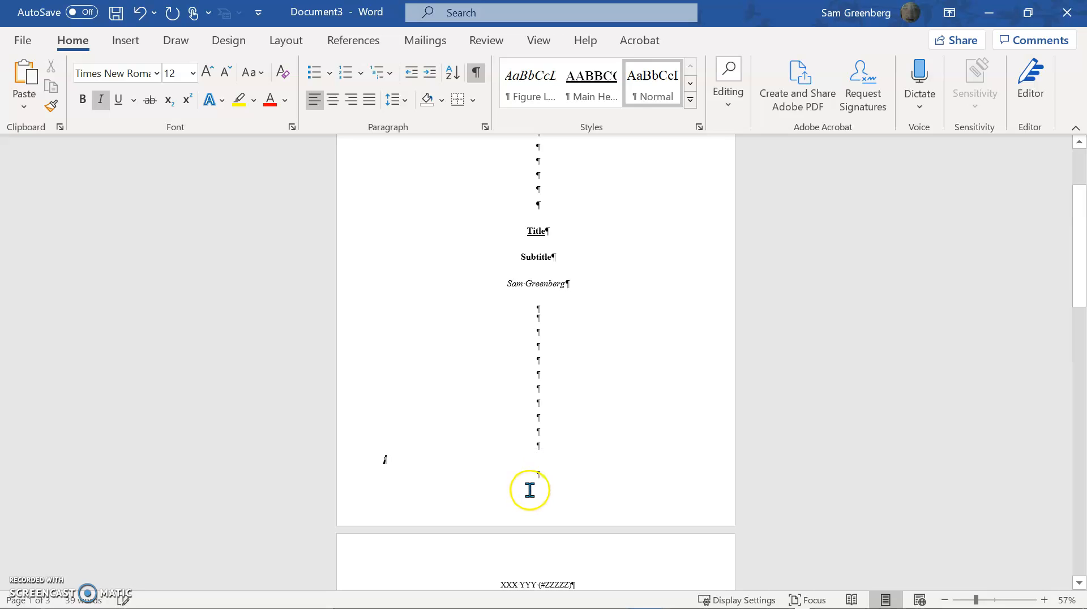
# - Increase the font of the XXX YYY (#ZZZZZ), Dr. Blah and Date lines by one size and delete the blank line directly above them
pyautogui.moveTo(560, 465); pyautogui.dragTo(498, 445)
pyautogui.click(207, 71)
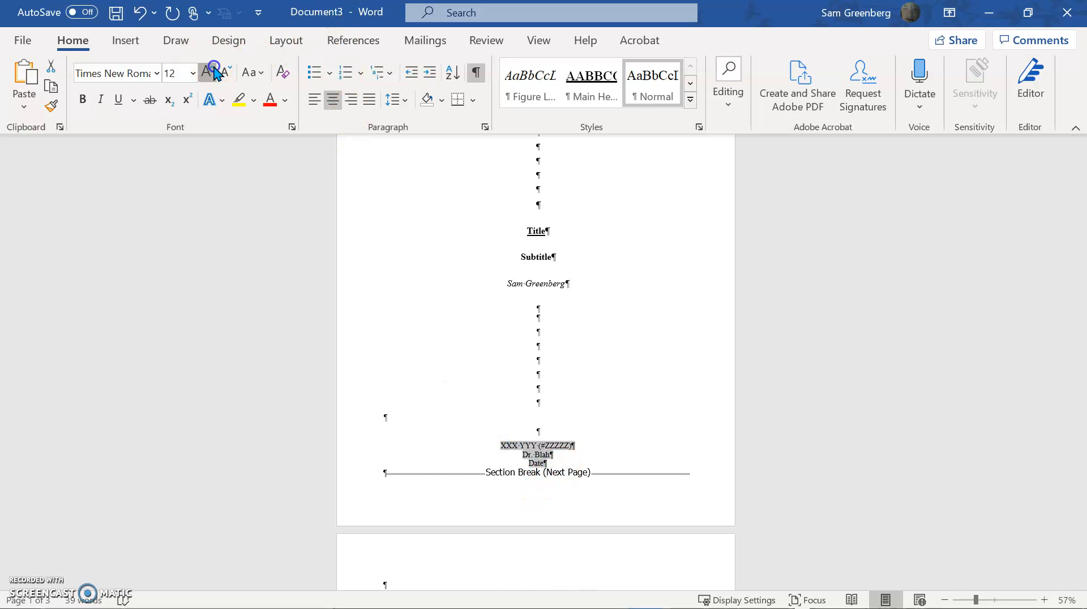
pyautogui.click(550, 434)
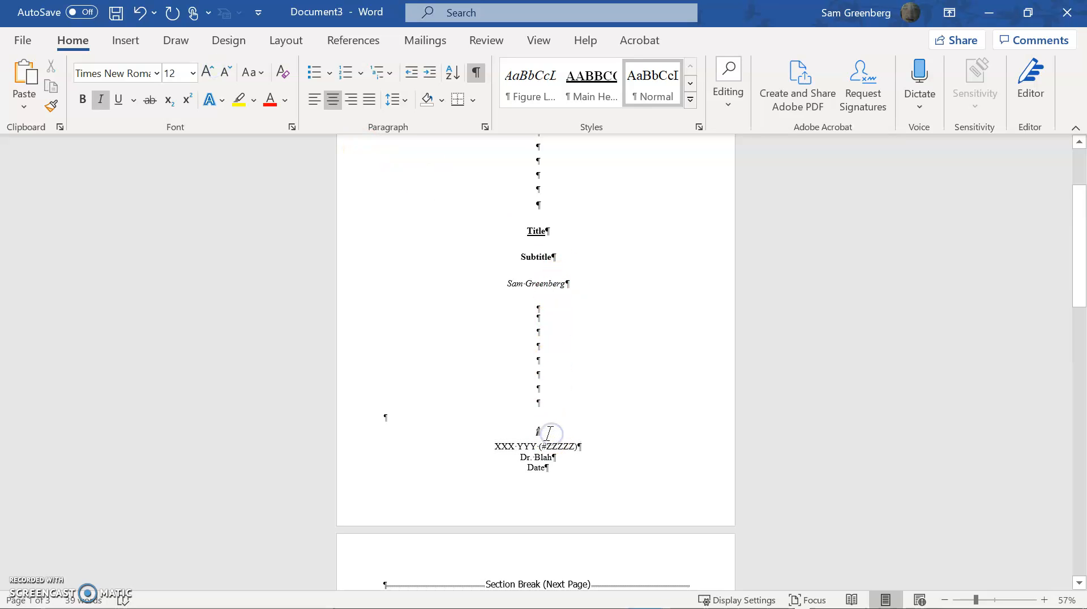
pyautogui.press('BackSpace')
pyautogui.press('BackSpace')
# - Delete two of the blank lines above the Title line
pyautogui.scroll(4, 566, 437)
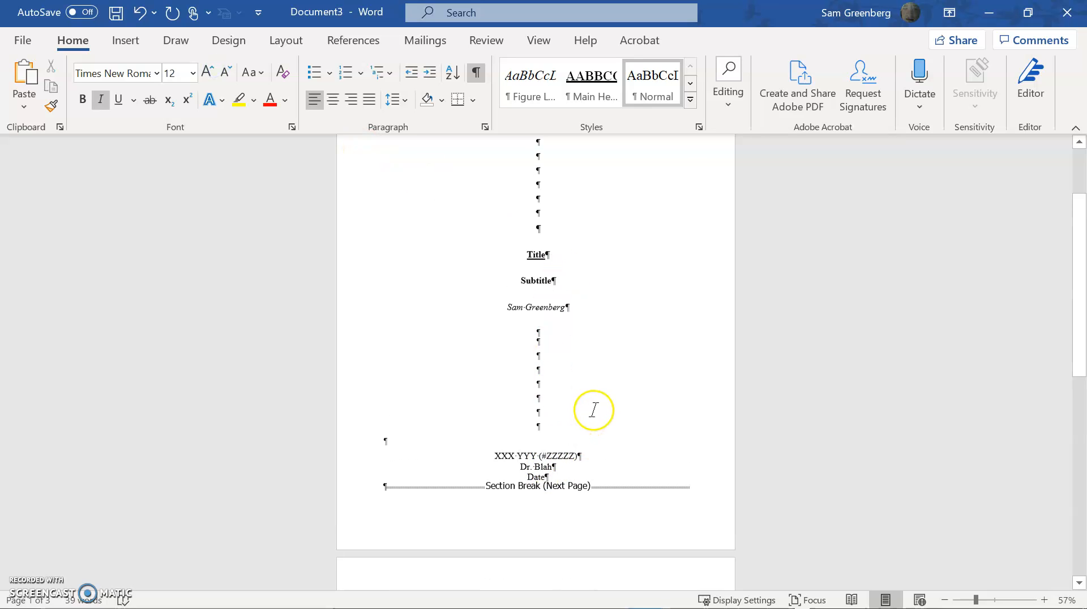
pyautogui.click(546, 279)
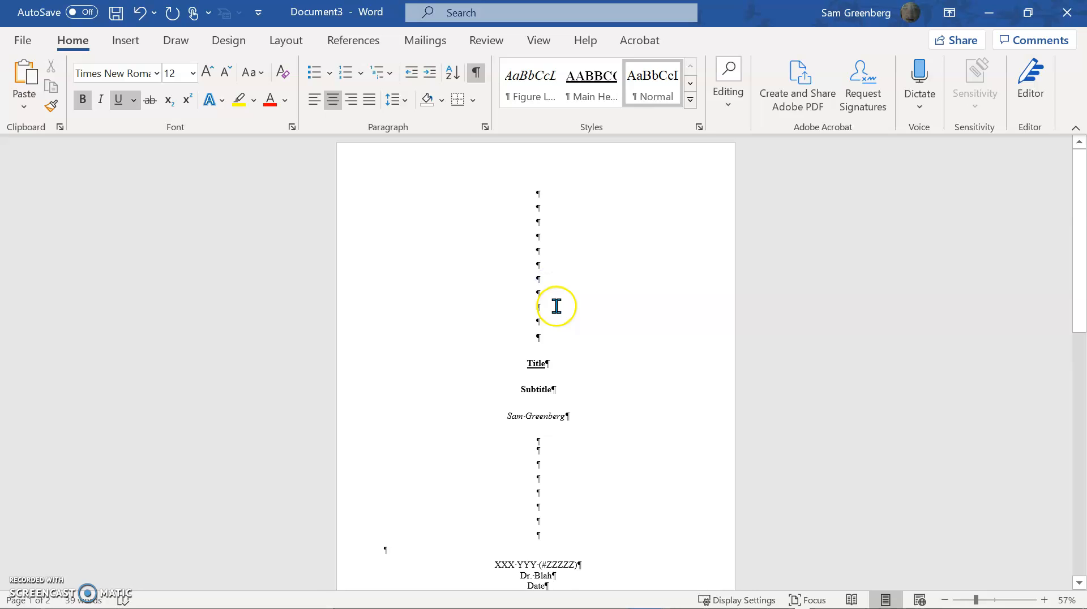
pyautogui.press('BackSpace')
pyautogui.press('BackSpace')
pyautogui.press('BackSpace')
pyautogui.press('BackSpace')
pyautogui.press('BackSpace')
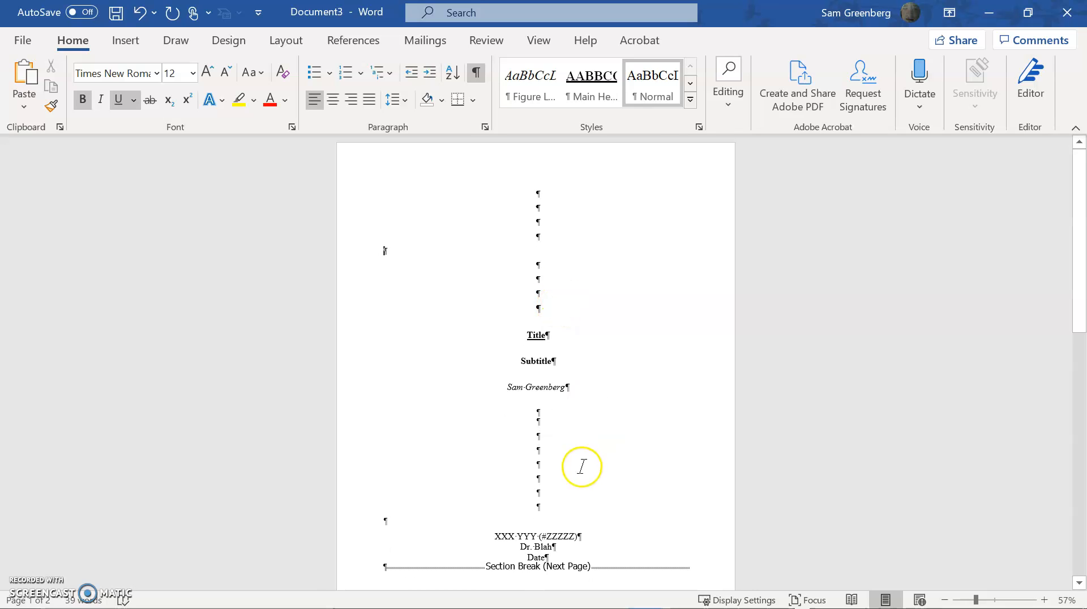
# - Add two blank lines between the author name line and the XXX YYY (#ZZZZZ) line
pyautogui.scroll(-1, 577, 458)
pyautogui.click(565, 454)
pyautogui.press('Return')
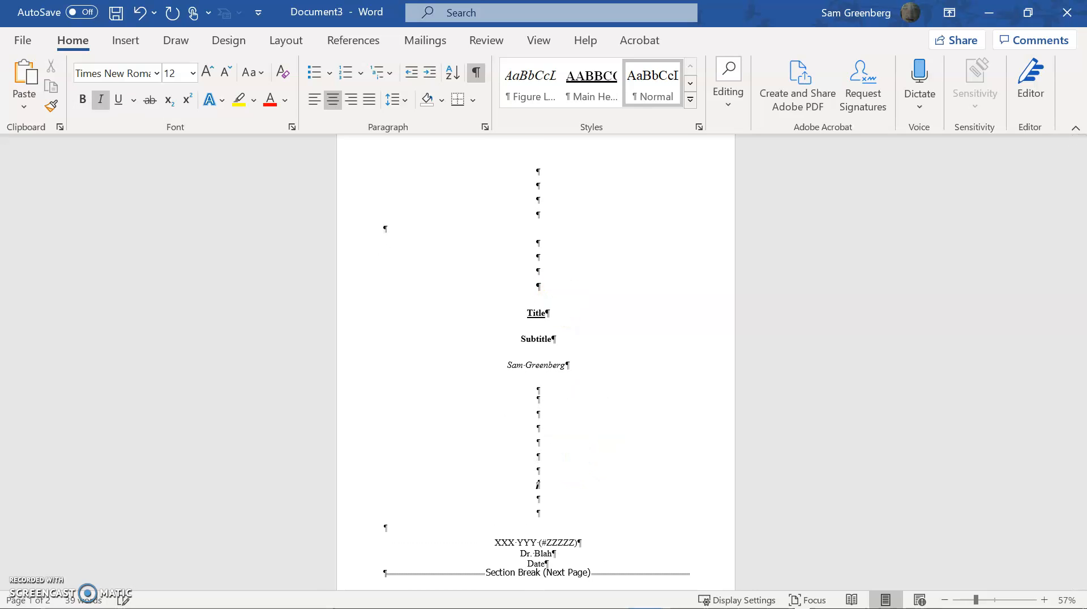
pyautogui.scroll(-3, 639, 397)
pyautogui.scroll(4, 638, 397)
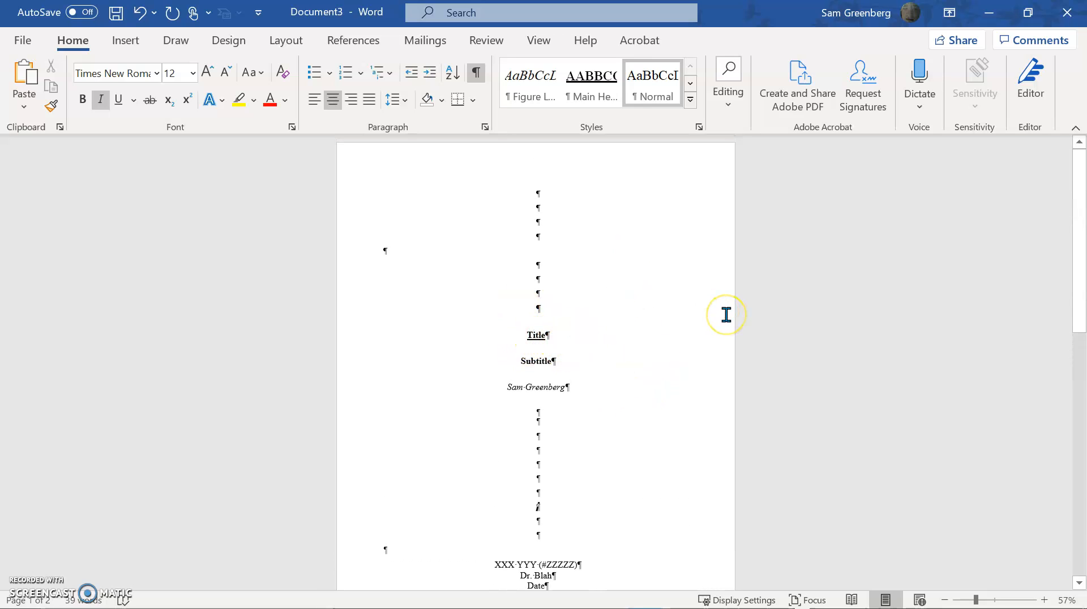
pyautogui.scroll(-5, 677, 323)
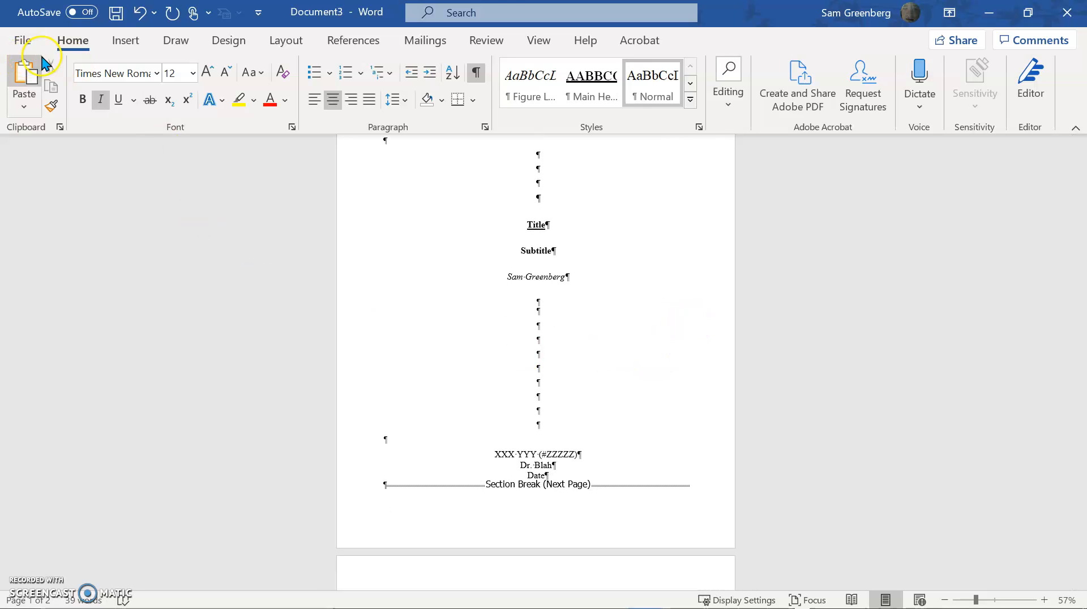
# - Save the document as a Word document named Word 5 in the Word Examples folder on this PC
pyautogui.hotkey('ctrl', 's')
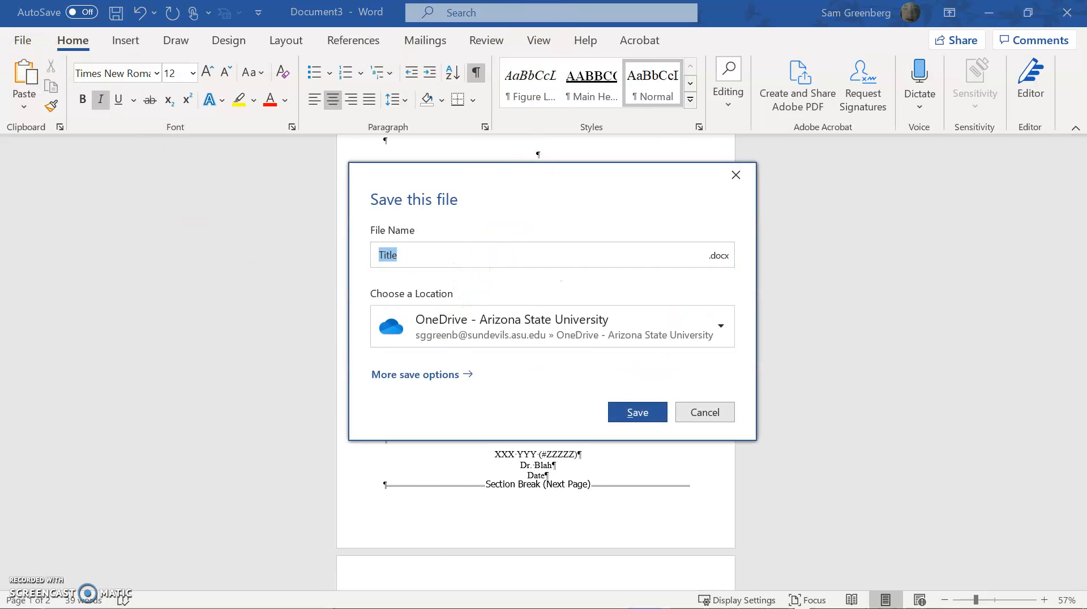
pyautogui.click(312, 232)
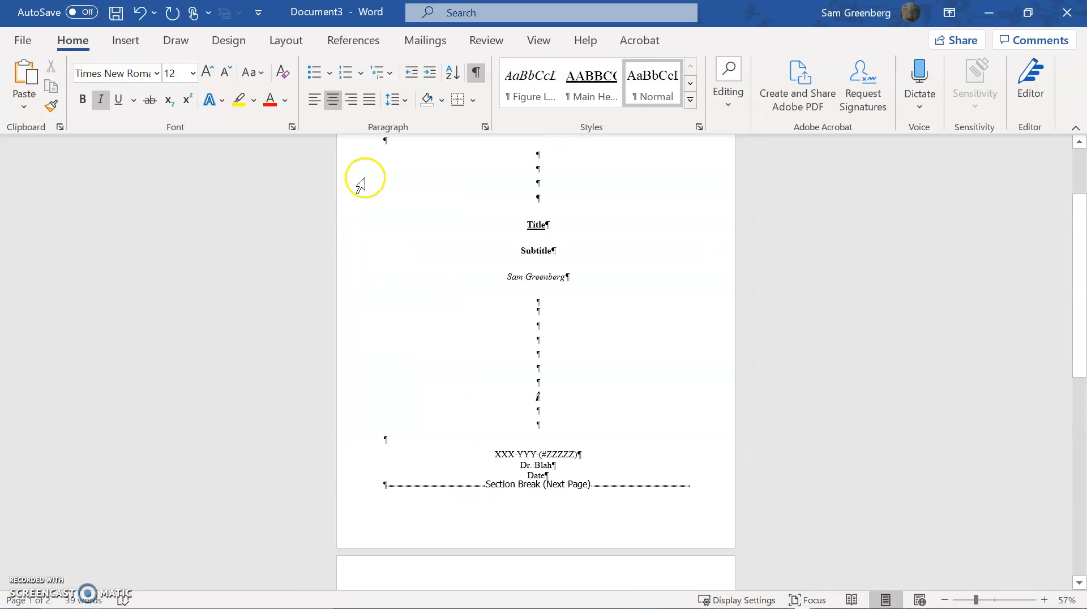
pyautogui.click(25, 40)
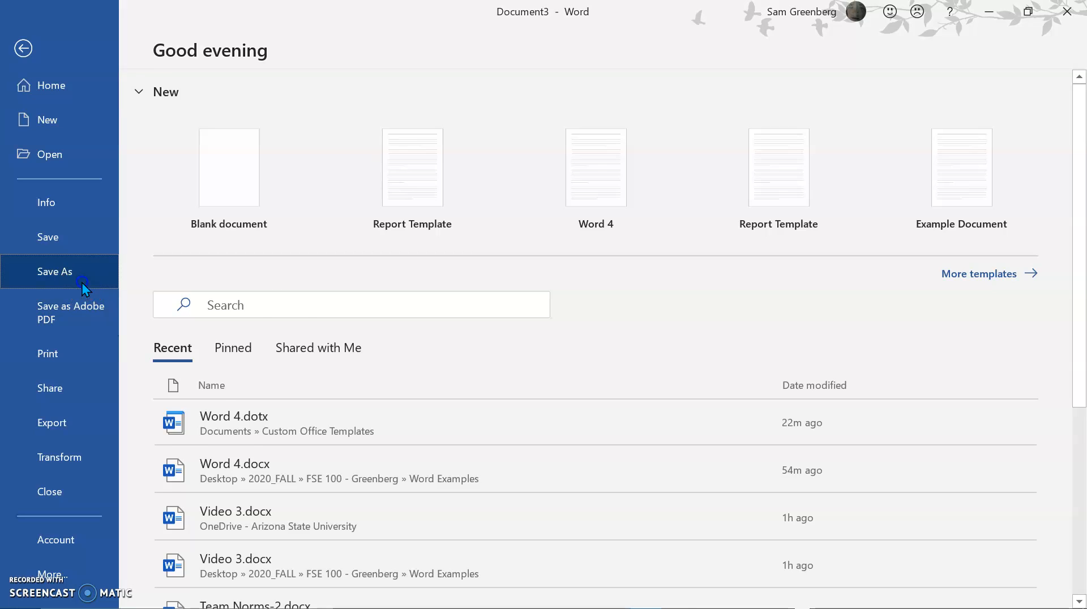
pyautogui.click(83, 283)
pyautogui.click(646, 232)
pyautogui.click(634, 132)
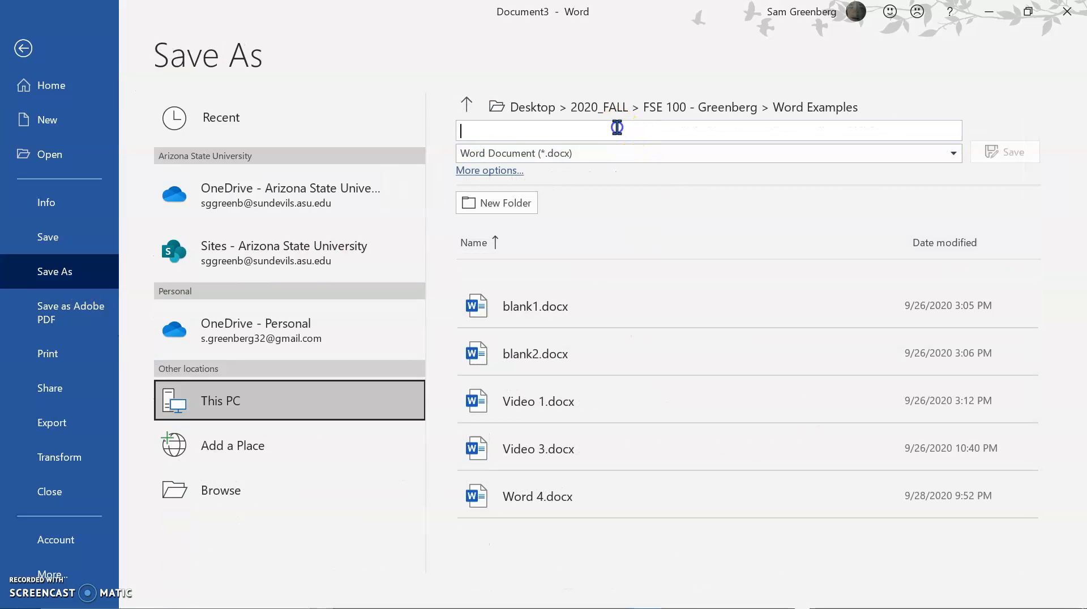
pyautogui.write('Do')
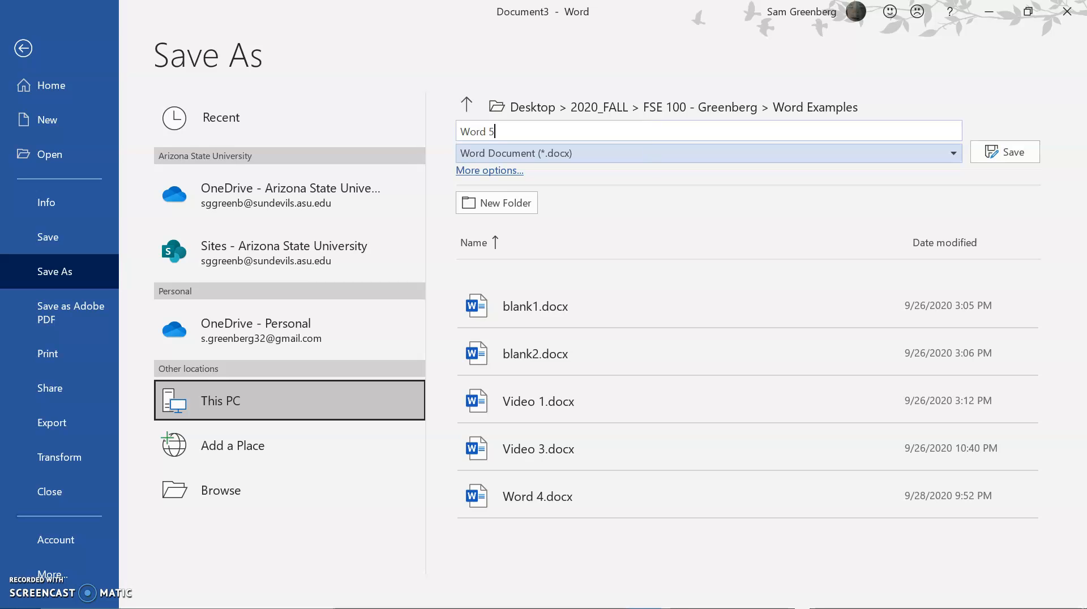
pyautogui.press('Return')
# - Insert a next-page section break on the second page, above the MAIN HEADER line, leaving a blank line after it
pyautogui.scroll(1, 498, 497)
pyautogui.scroll(-4, 517, 476)
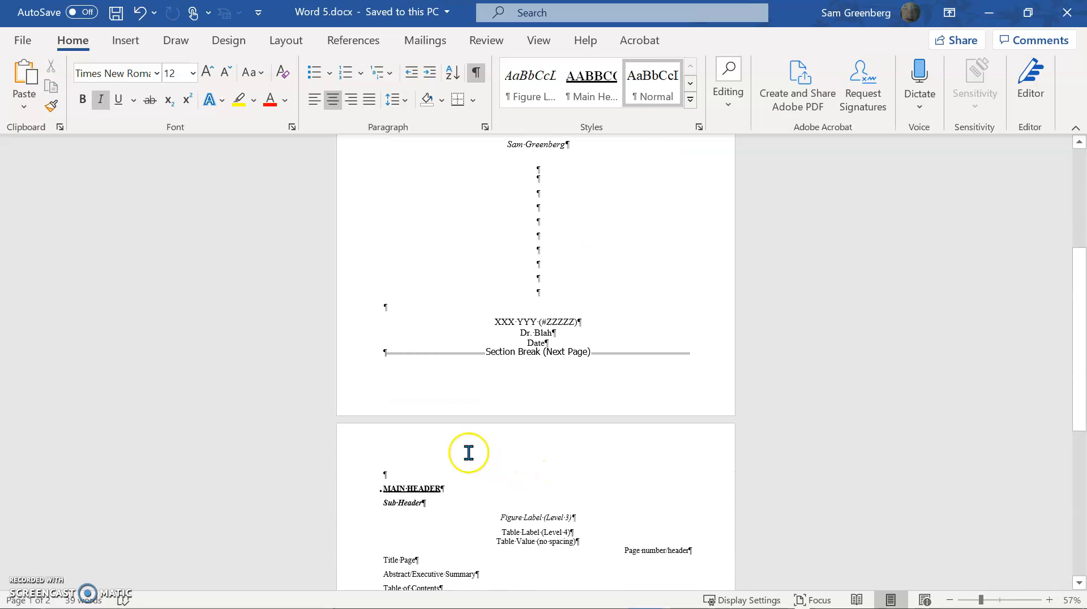
pyautogui.click(445, 476)
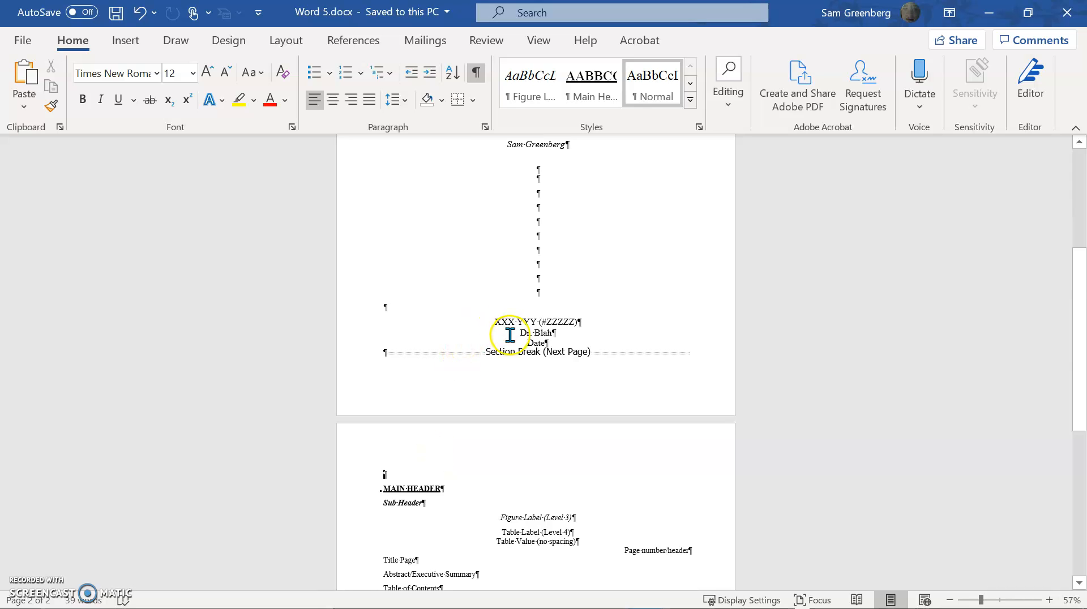
pyautogui.press('Return')
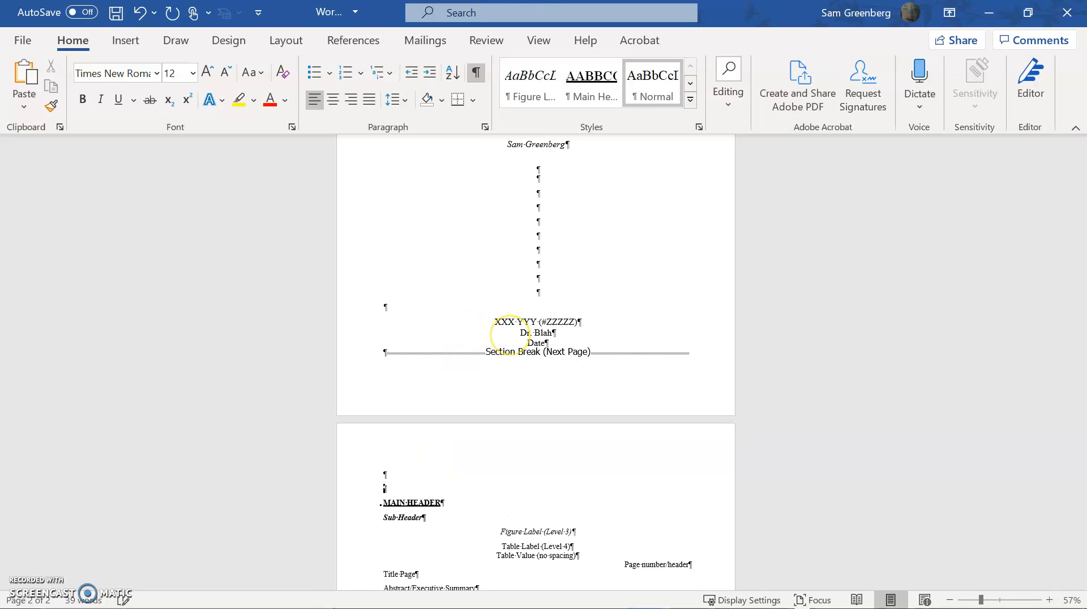
pyautogui.click(289, 41)
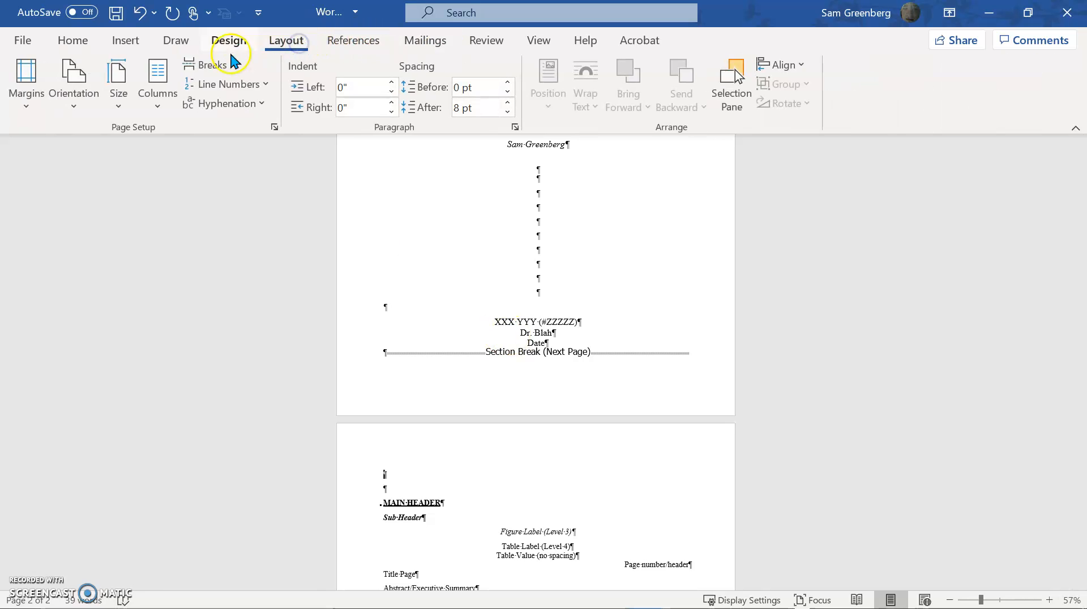
pyautogui.click(199, 64)
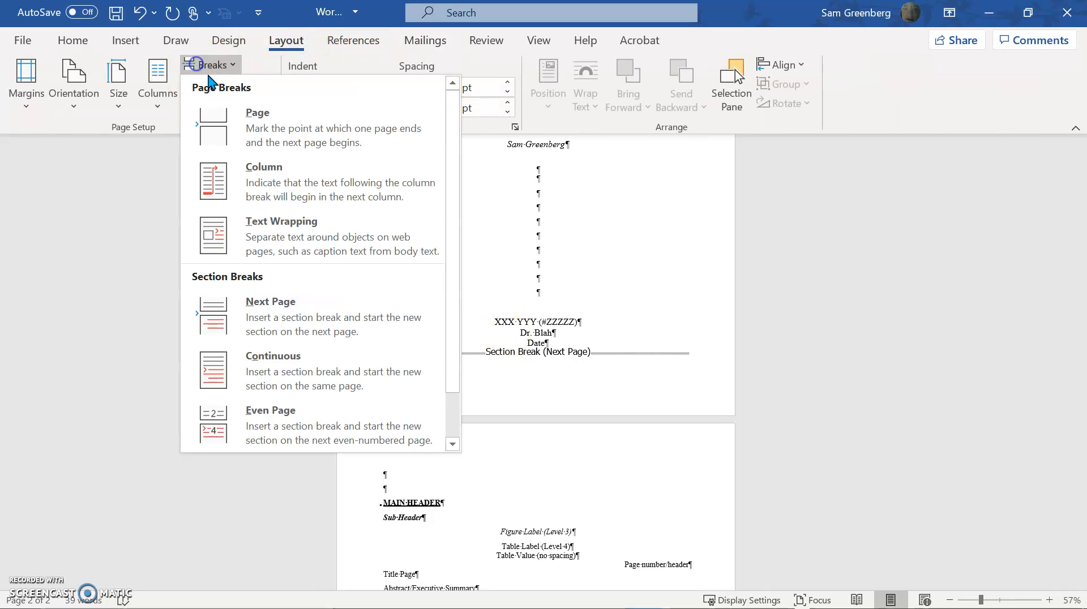
pyautogui.click(334, 313)
# - Enter Abstract at the top of the third page and insert a next-page section break below it
pyautogui.scroll(-2, 403, 529)
pyautogui.write('Abstract')
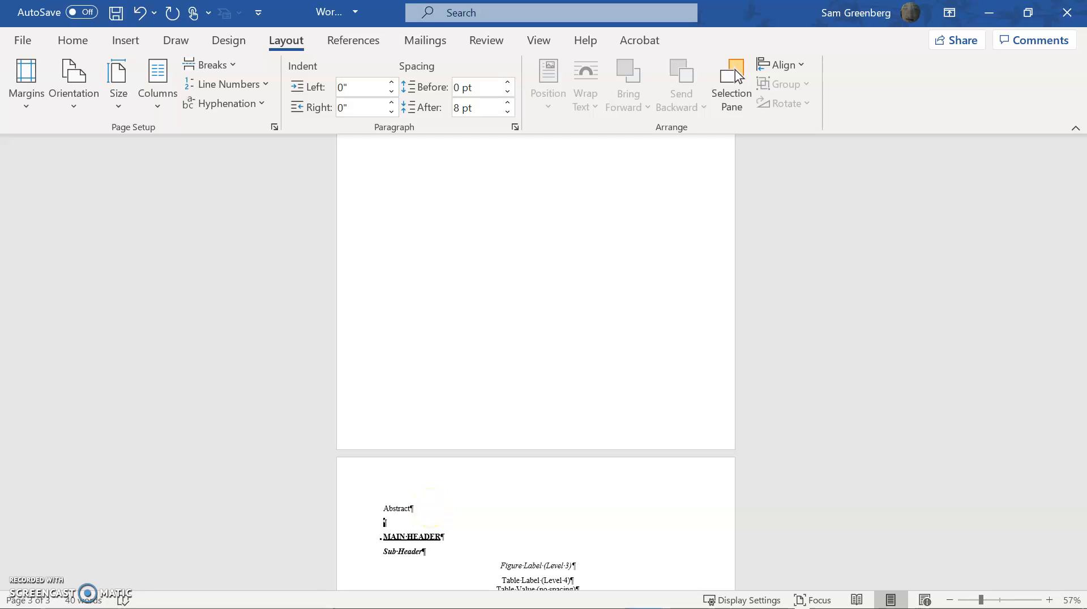
pyautogui.press('Return')
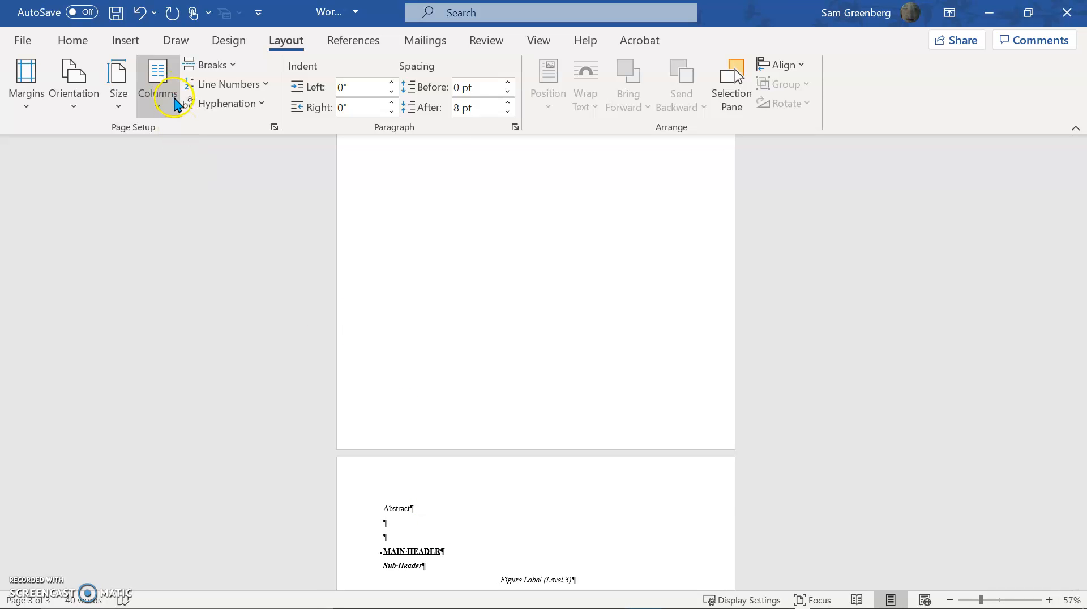
pyautogui.click(205, 67)
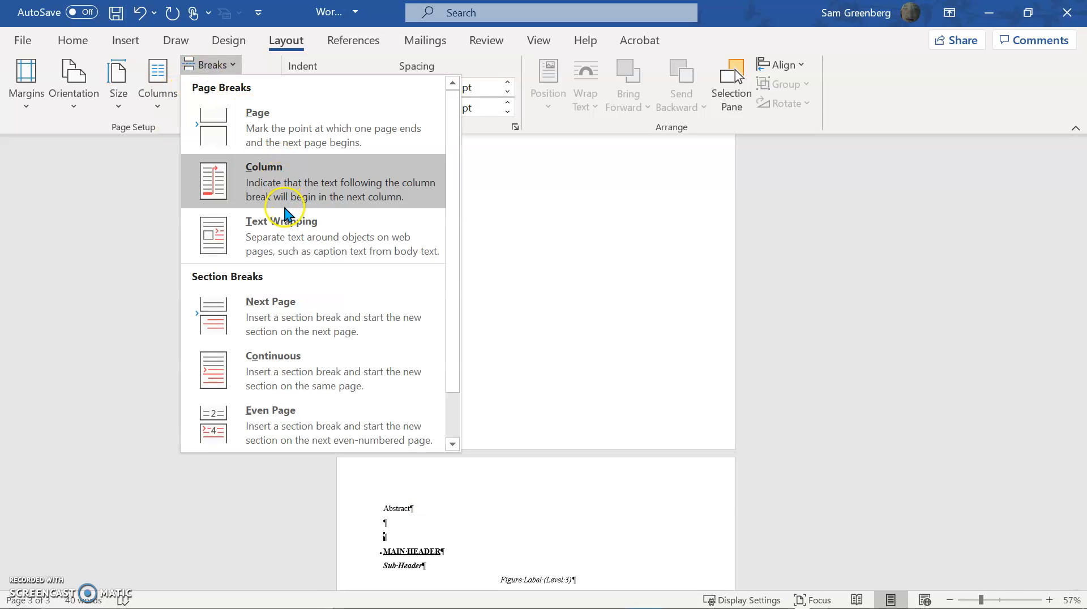
pyautogui.click(295, 333)
# - Examine how the section breaks divide the title page, the Abstract page and the remaining content
pyautogui.scroll(15, 408, 424)
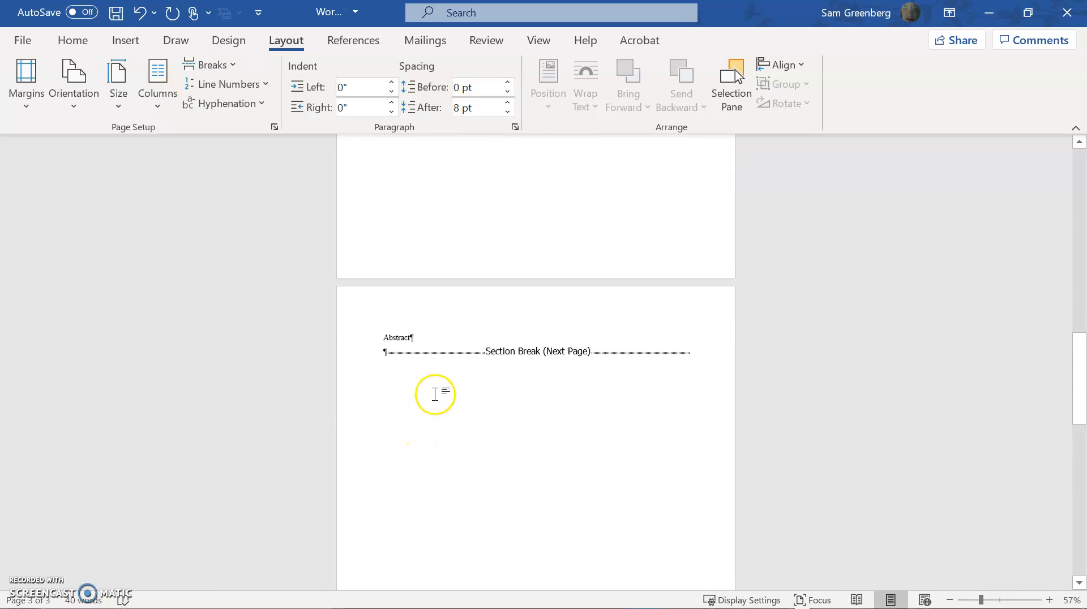
pyautogui.scroll(2, 440, 382)
pyautogui.scroll(-6, 439, 381)
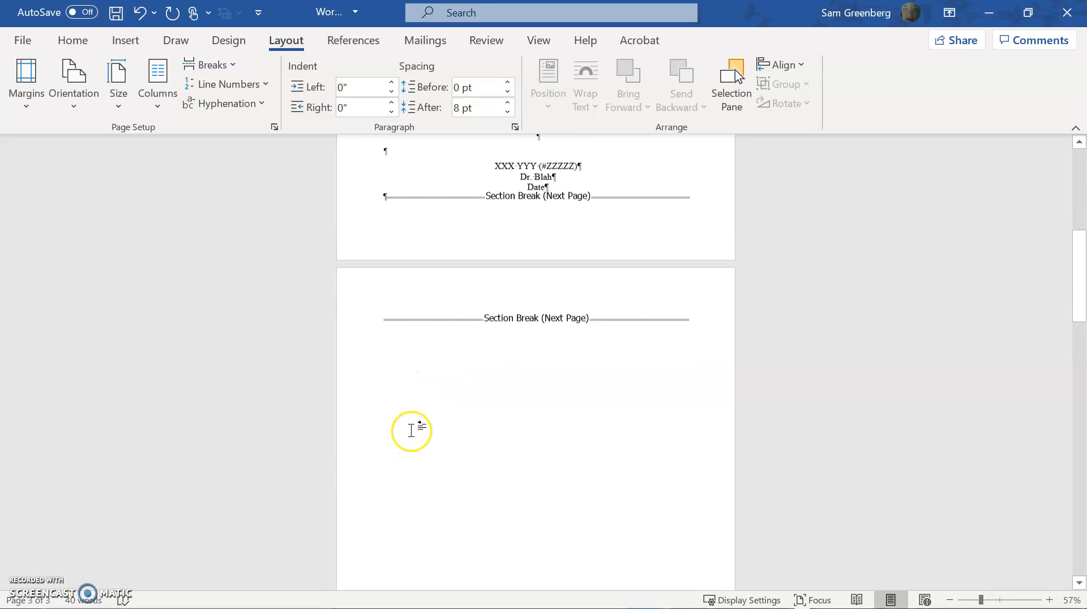
pyautogui.scroll(-2, 456, 477)
pyautogui.scroll(5, 456, 475)
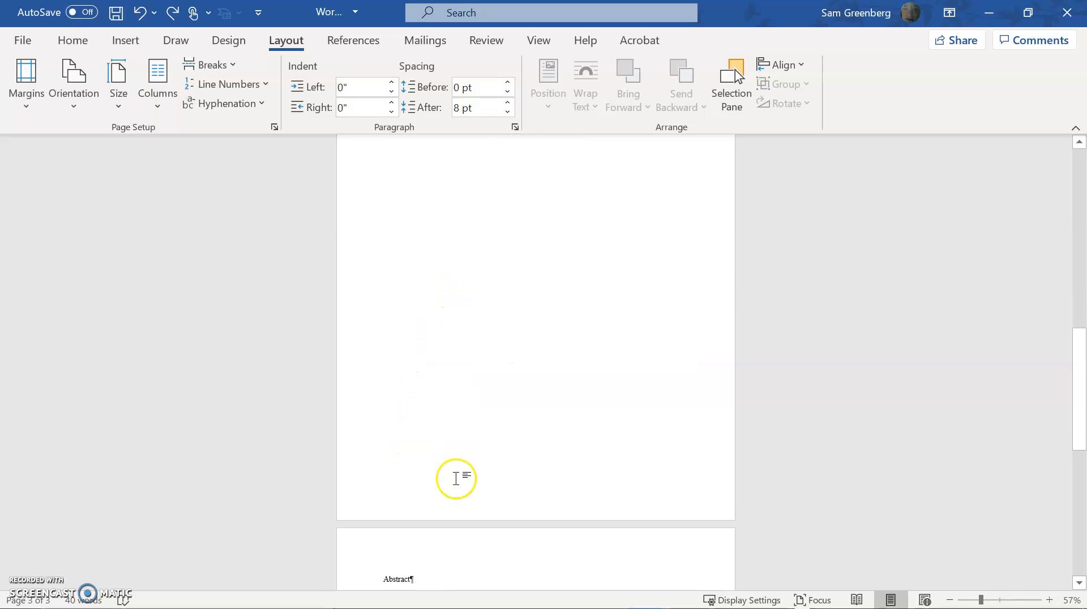
pyautogui.scroll(-5, 465, 359)
pyautogui.scroll(-6, 465, 359)
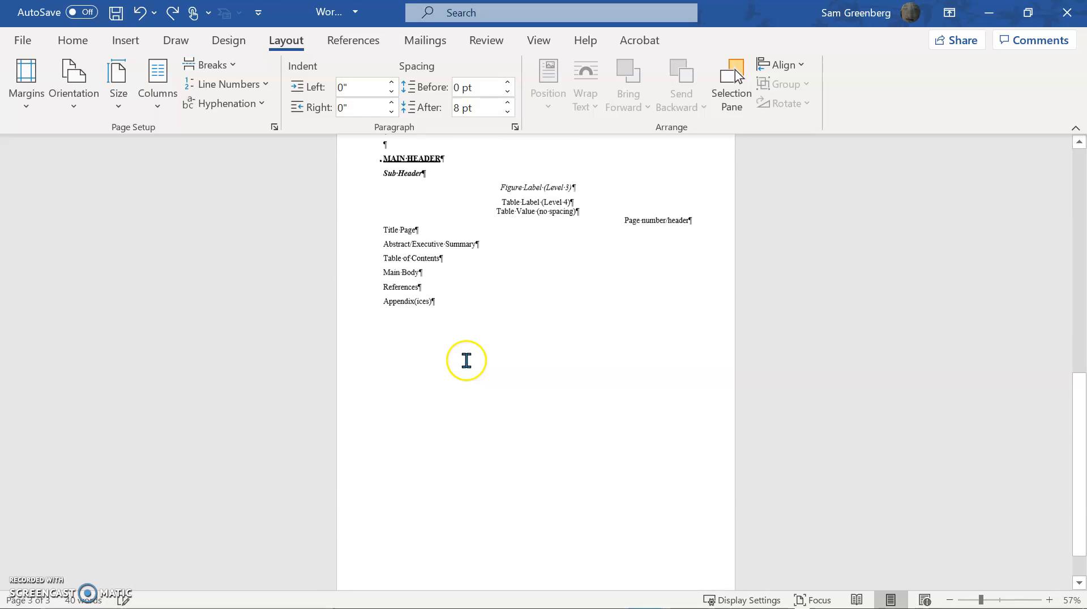
pyautogui.scroll(6, 452, 325)
pyautogui.scroll(-4, 456, 323)
# - Enter Abstract above the section break on the second page and format it with the Main Header style
pyautogui.scroll(3, 462, 340)
pyautogui.click(378, 325)
pyautogui.press('Return')
pyautogui.write('Abstract')
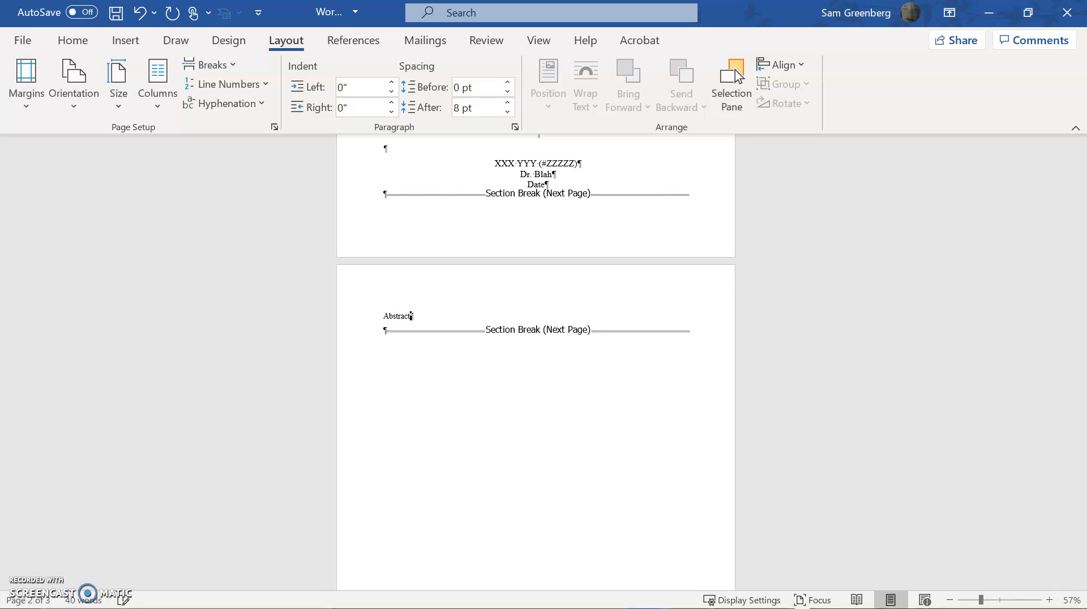
pyautogui.click(376, 315)
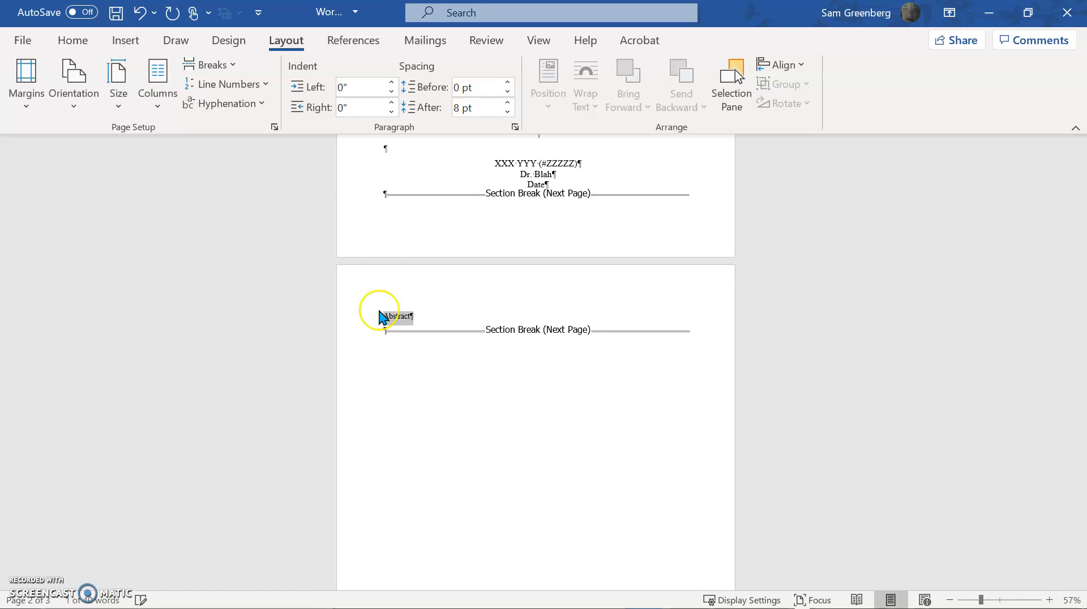
pyautogui.click(74, 41)
pyautogui.click(574, 92)
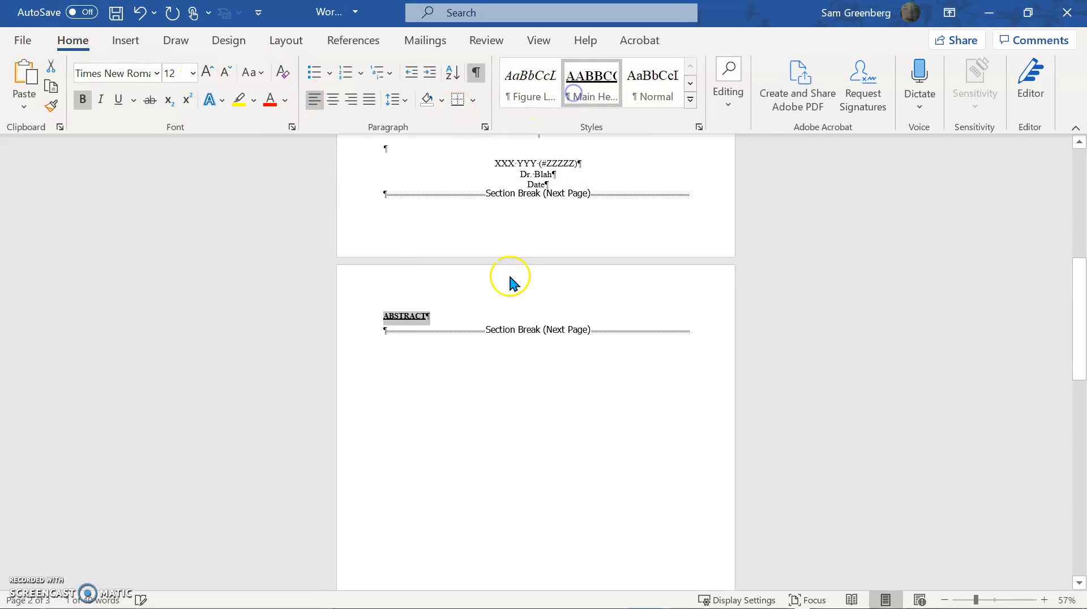
# - Add two blank lines below the ABSTRACT heading and start a new page before the section break
pyautogui.click(495, 315)
pyautogui.press('Return')
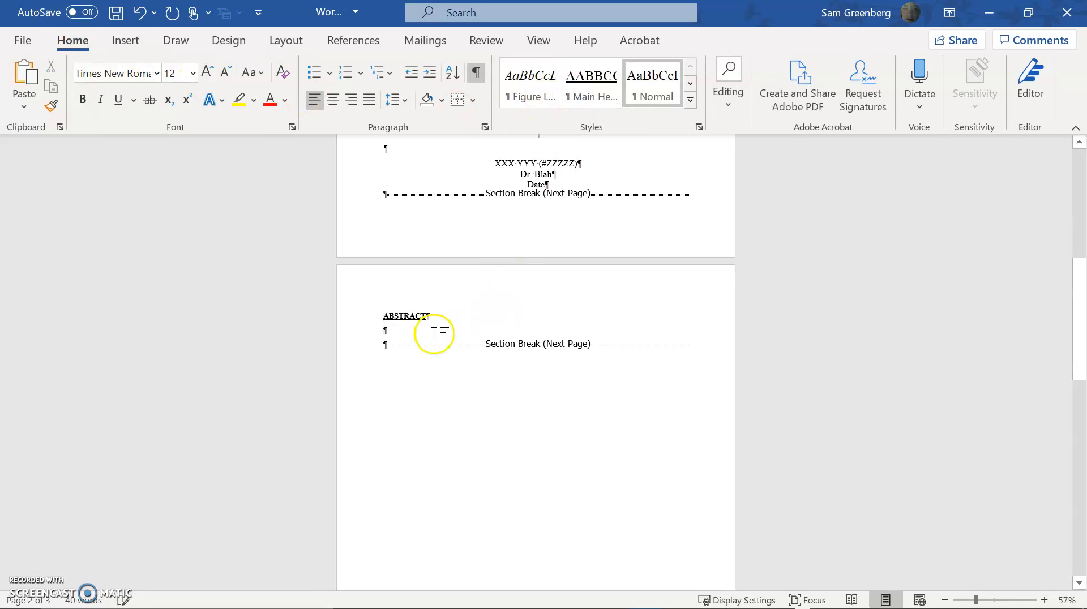
pyautogui.press('Return')
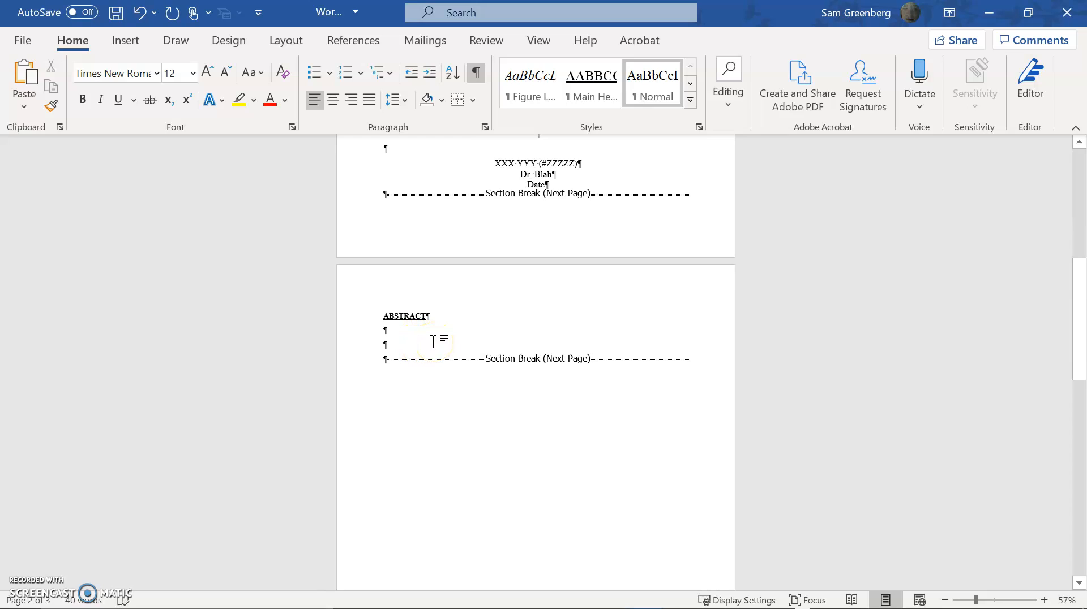
# - Add a Table of Contents heading in the Main Header style on the page after ABSTRACT, followed by a new page
pyautogui.scroll(-5, 433, 342)
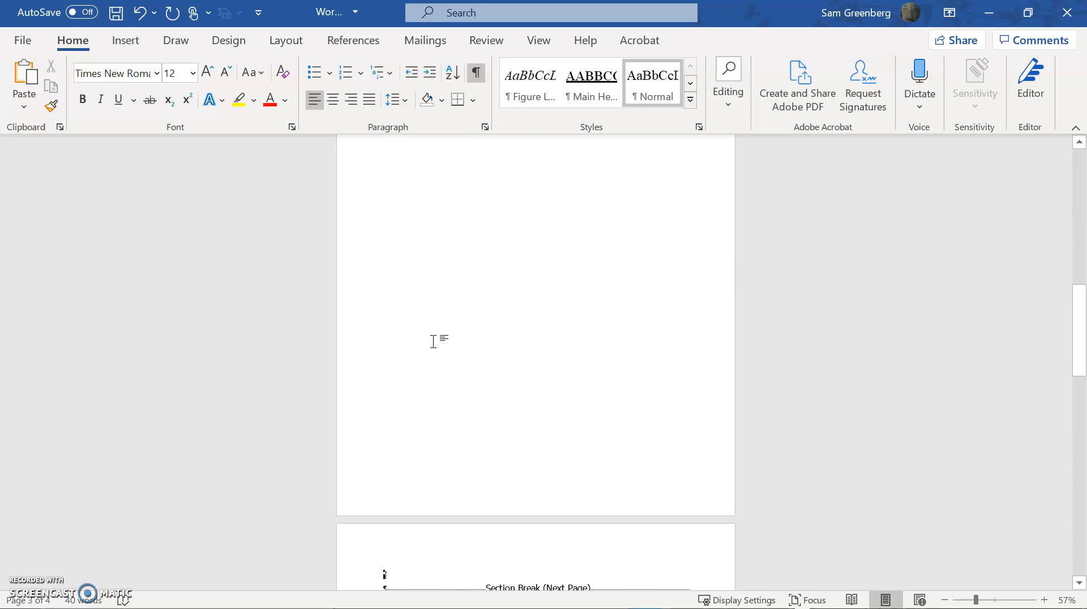
pyautogui.write('Table of Contents')
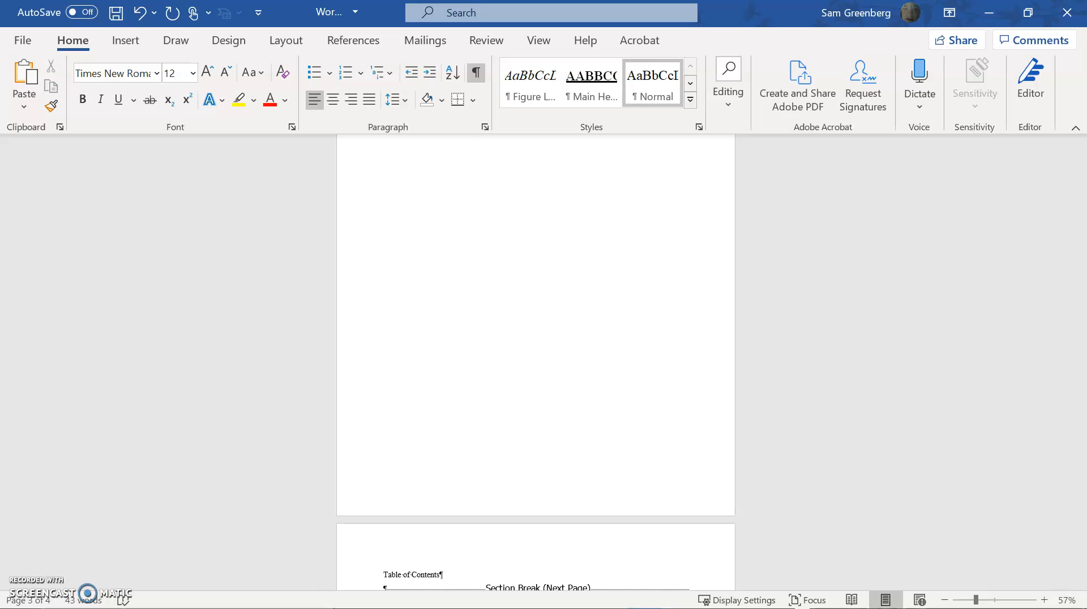
pyautogui.click(583, 101)
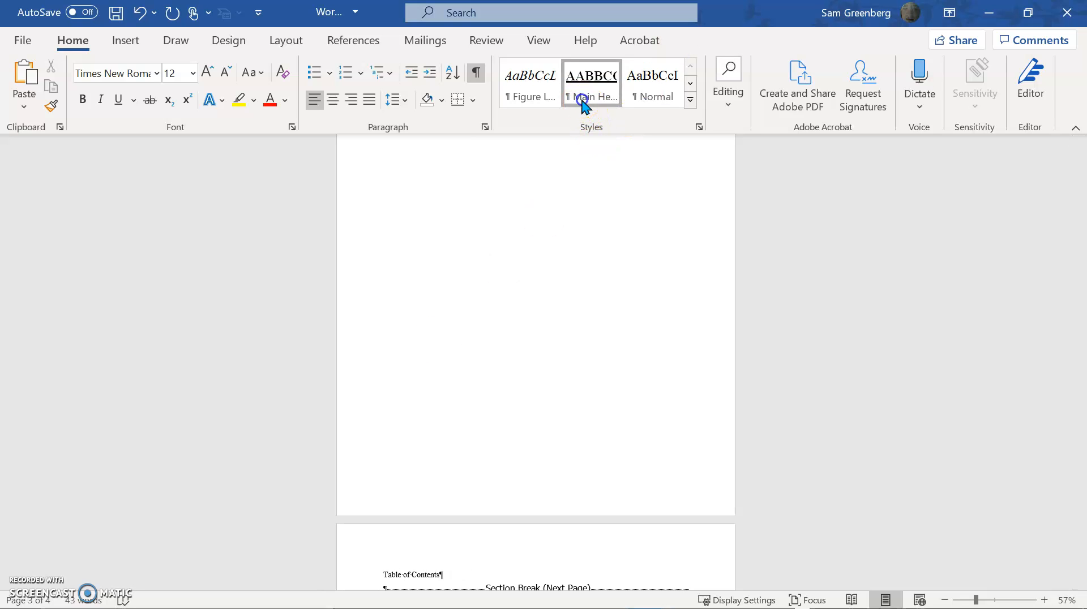
pyautogui.press('Return')
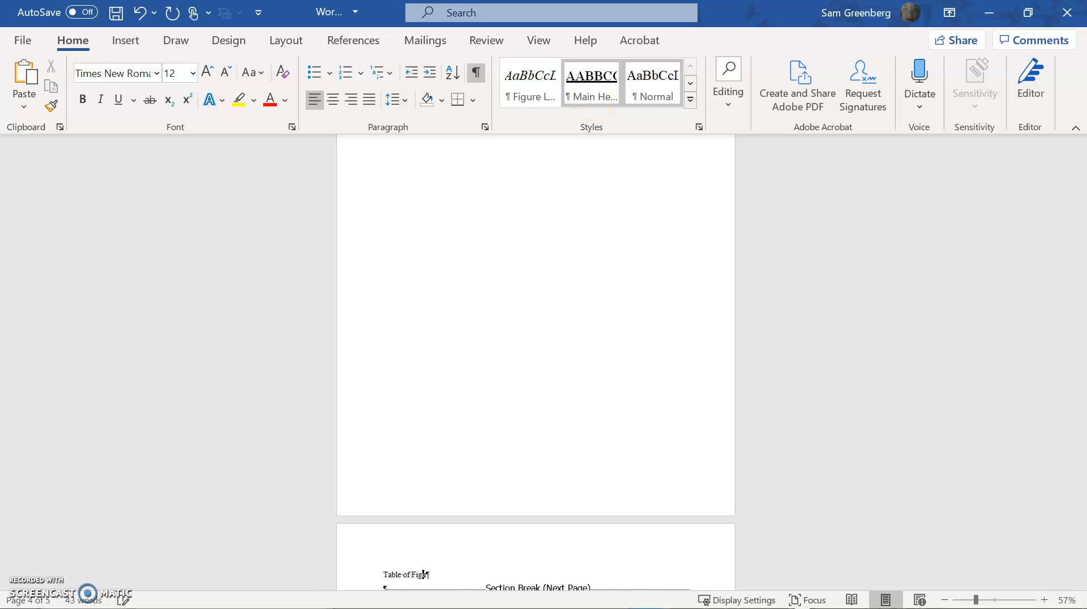
# - Add a Table of Figures heading in the Main Header style with a blank line and a page break below it
pyautogui.click(618, 89)
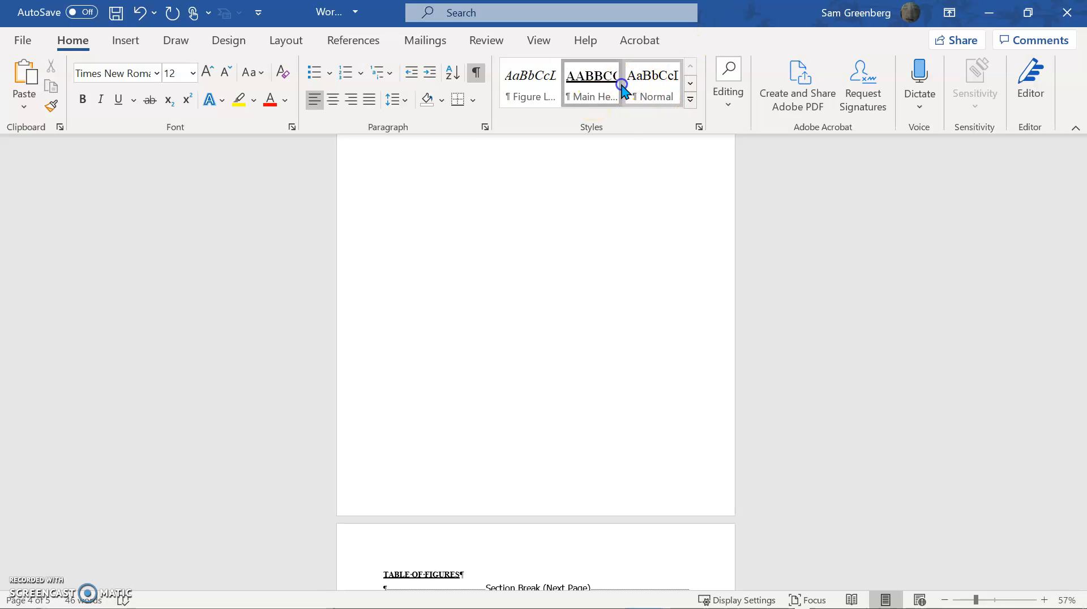
pyautogui.press('Return')
pyautogui.hotkey('ctrl', 'Return')
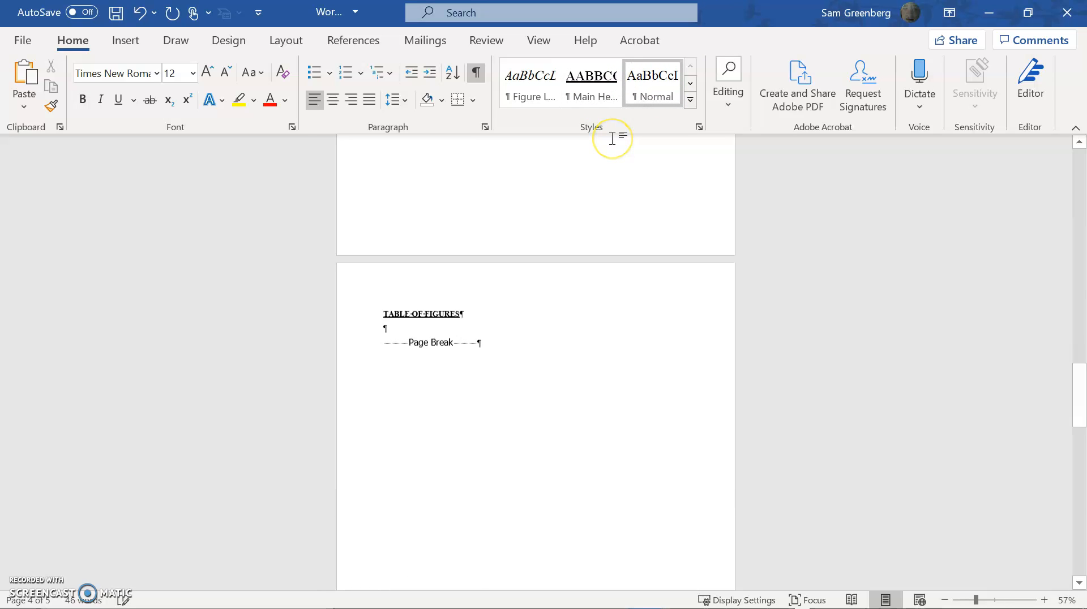
# - Add a Table of Tables heading in the Main Header style on the new page, with two blank lines below it
pyautogui.write('Table of')
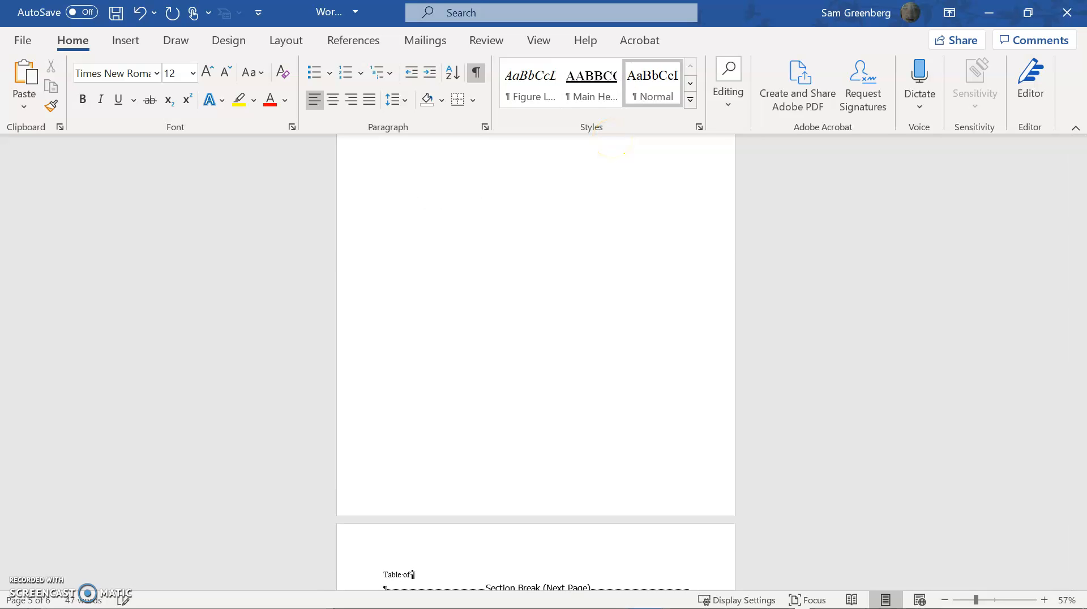
pyautogui.write(' Tables')
pyautogui.press('Return')
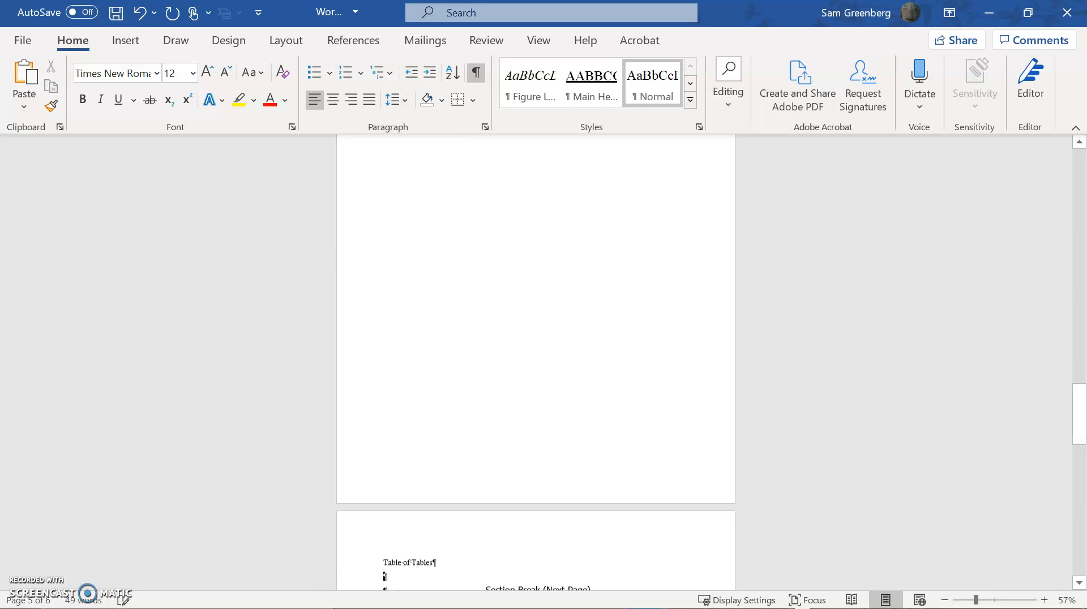
pyautogui.press('Return')
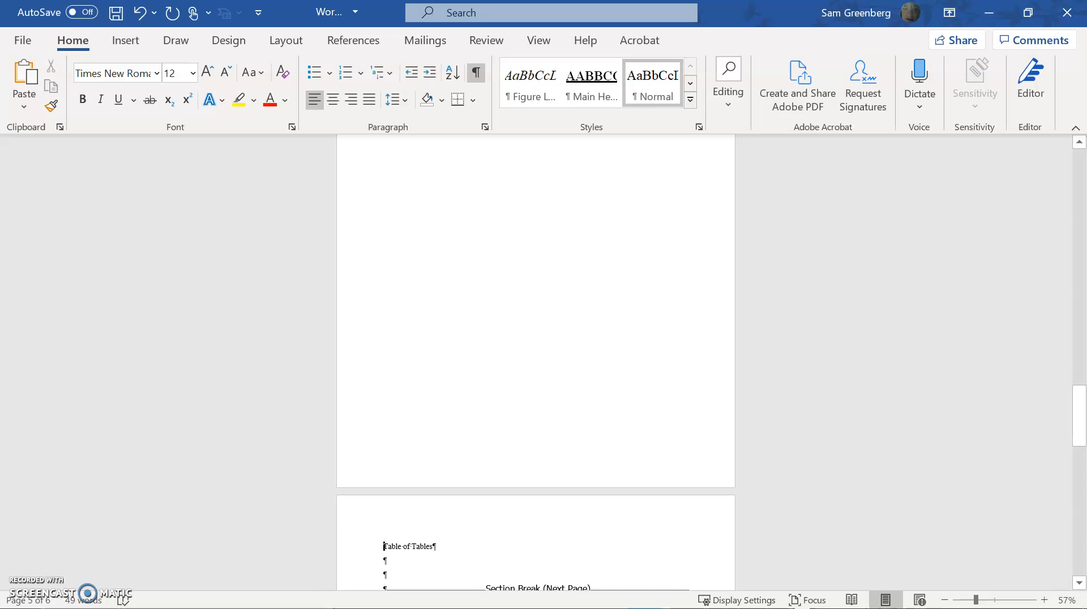
pyautogui.click(620, 88)
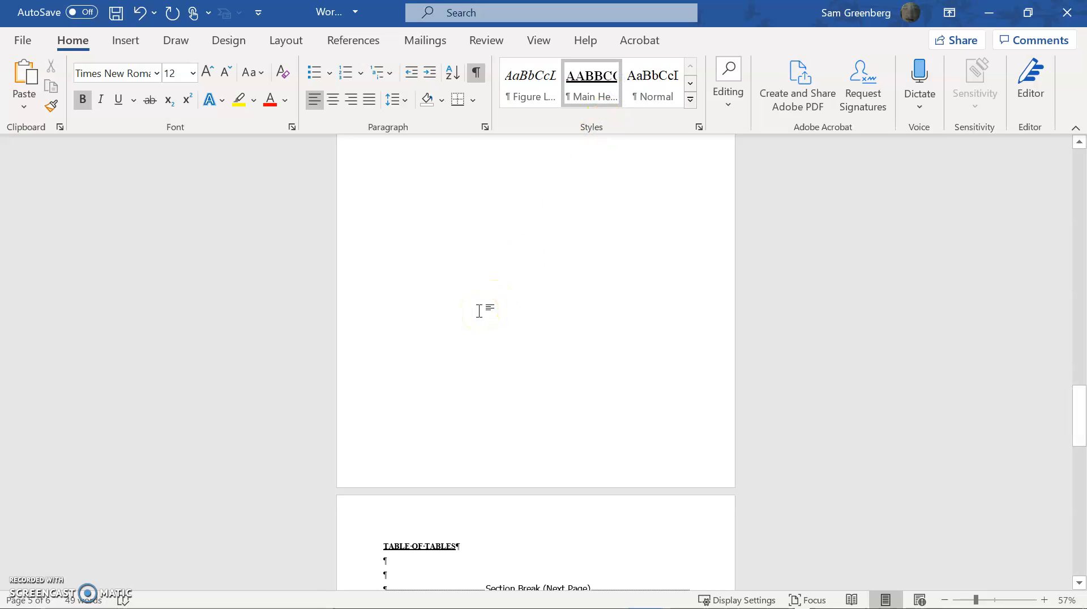
pyautogui.press('Down')
pyautogui.press('Down')
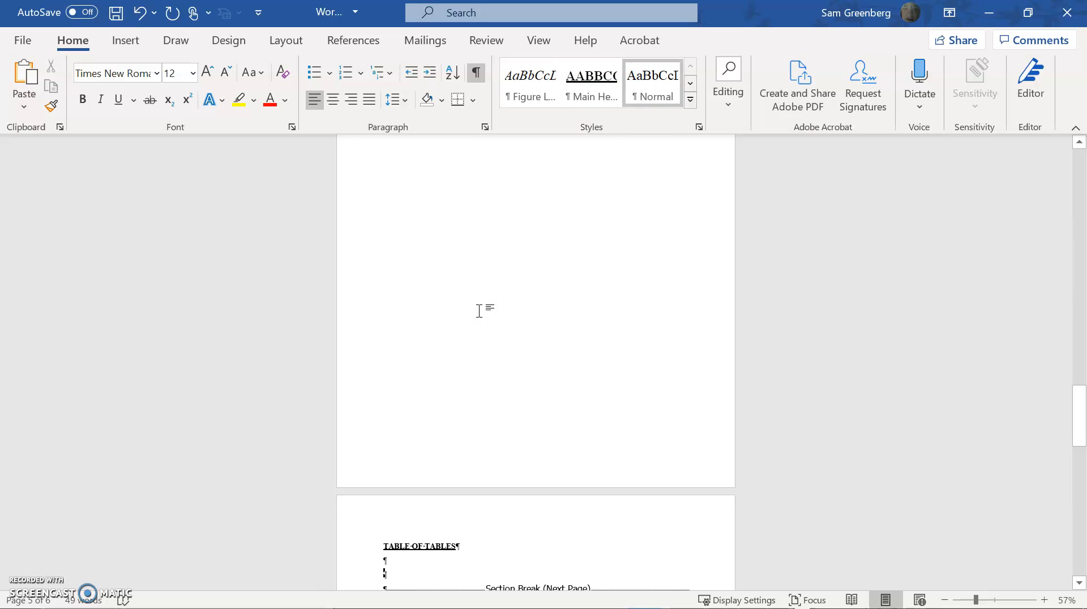
# - On the last page, delete one blank line and the sample lines from MAIN HEADER through Page number/header
pyautogui.scroll(-10, 454, 439)
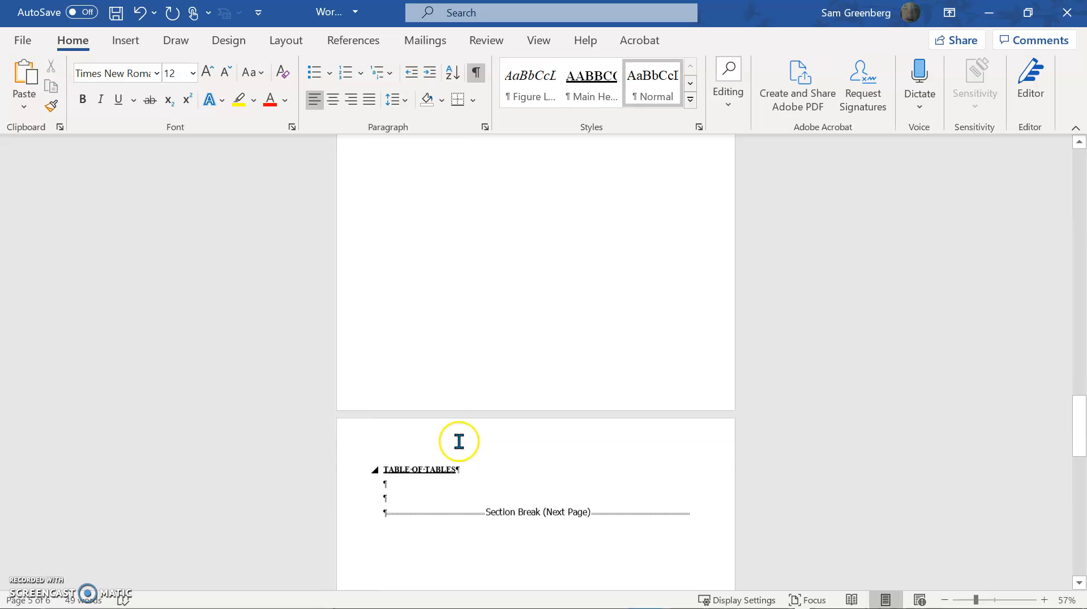
pyautogui.scroll(-5, 510, 452)
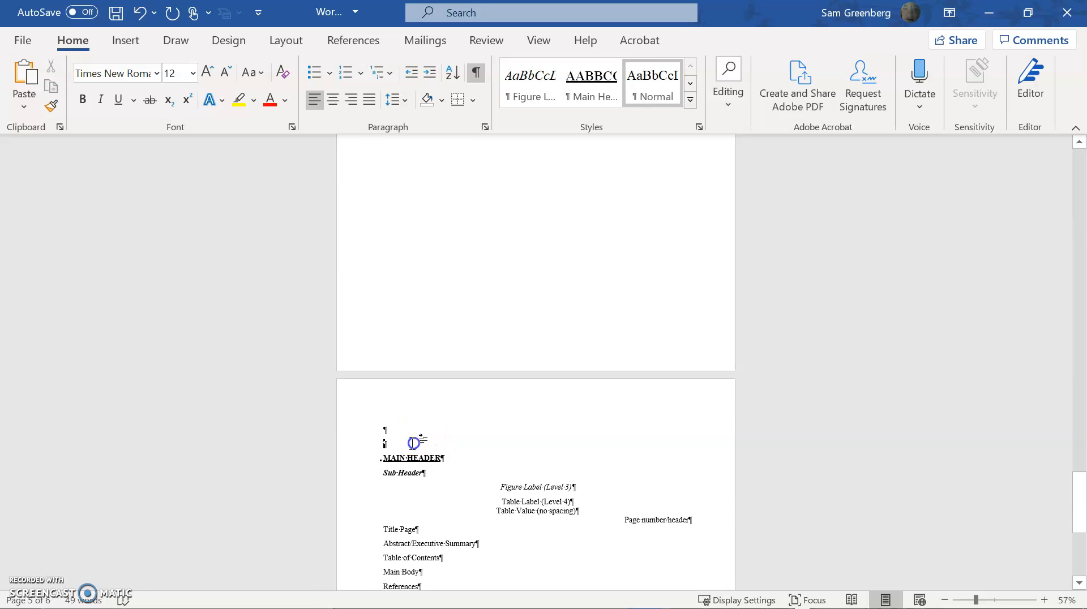
pyautogui.press('BackSpace')
pyautogui.click(389, 450)
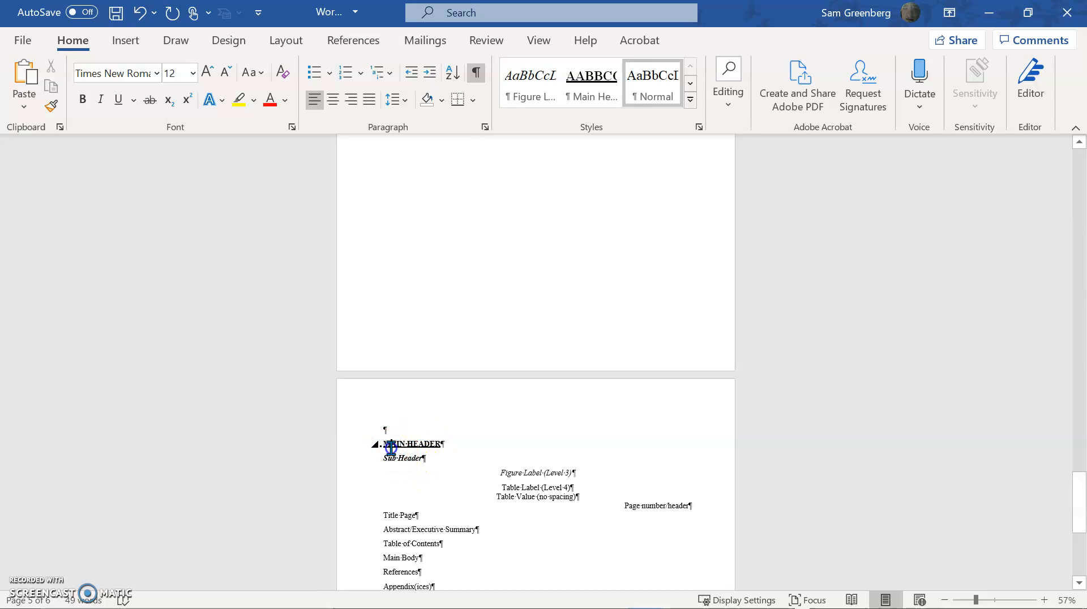
pyautogui.click(386, 440)
pyautogui.moveTo(391, 440); pyautogui.dragTo(525, 488)
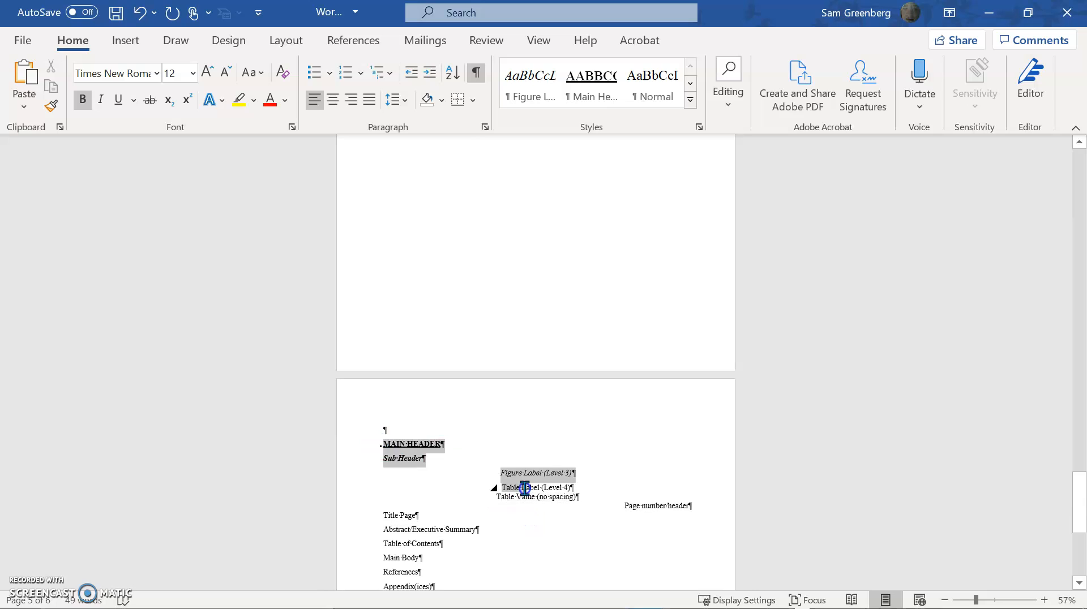
pyautogui.moveTo(693, 482); pyautogui.dragTo(725, 512)
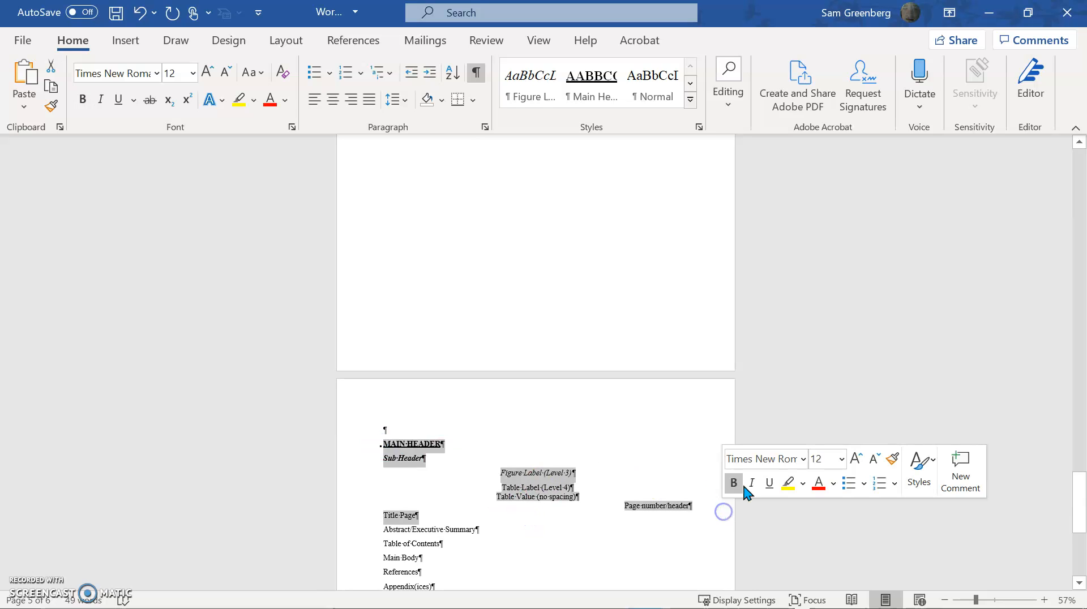
pyautogui.press('Delete')
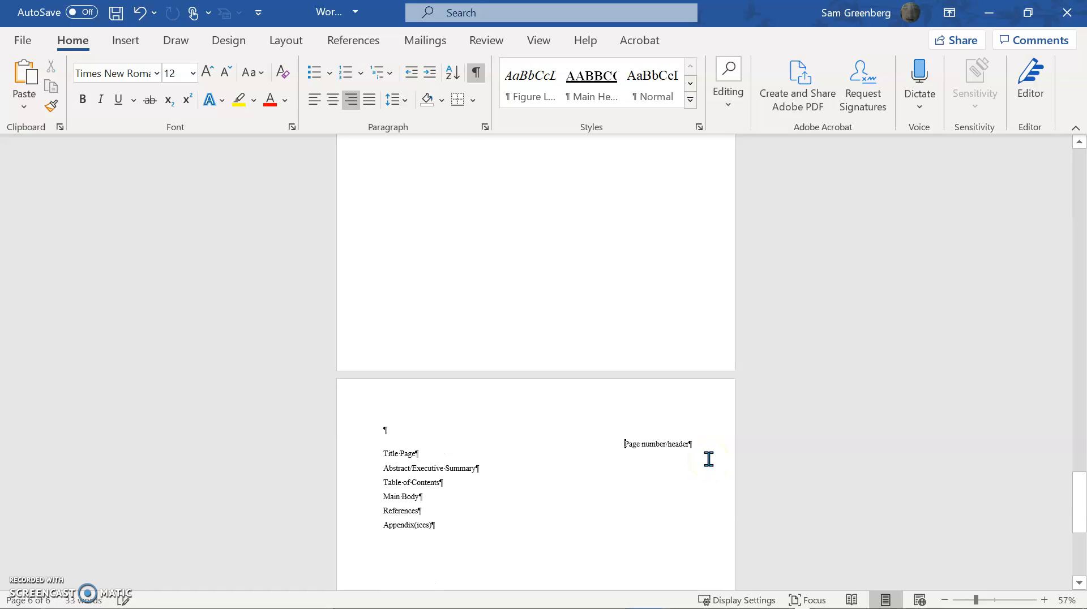
pyautogui.press('Delete')
# - Enter Main Body at the top of the last page with two blank lines between it and the Title Page line
pyautogui.press('Return')
pyautogui.press('Return')
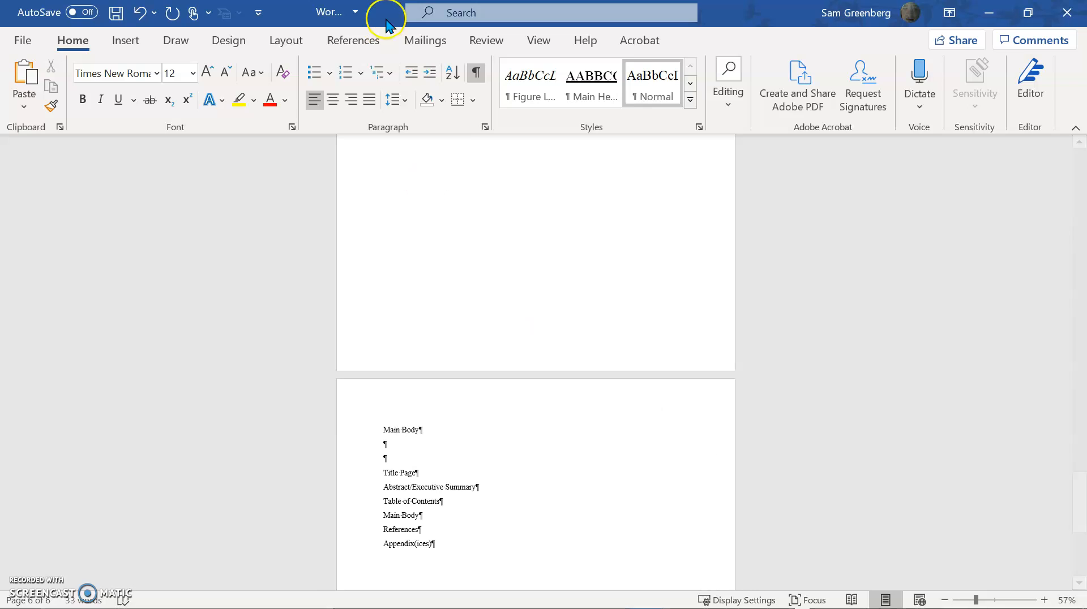
# - Apply the Main Header style to the Main Body heading and delete the outline lines from Title Page through Appendix(ices) below it
pyautogui.click(613, 102)
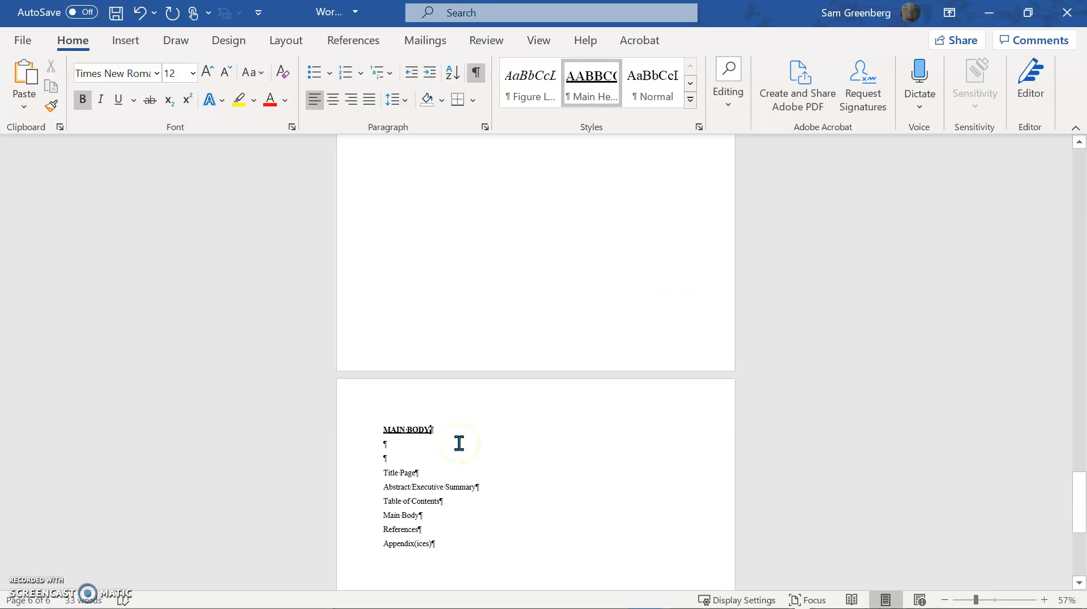
pyautogui.scroll(-2, 592, 383)
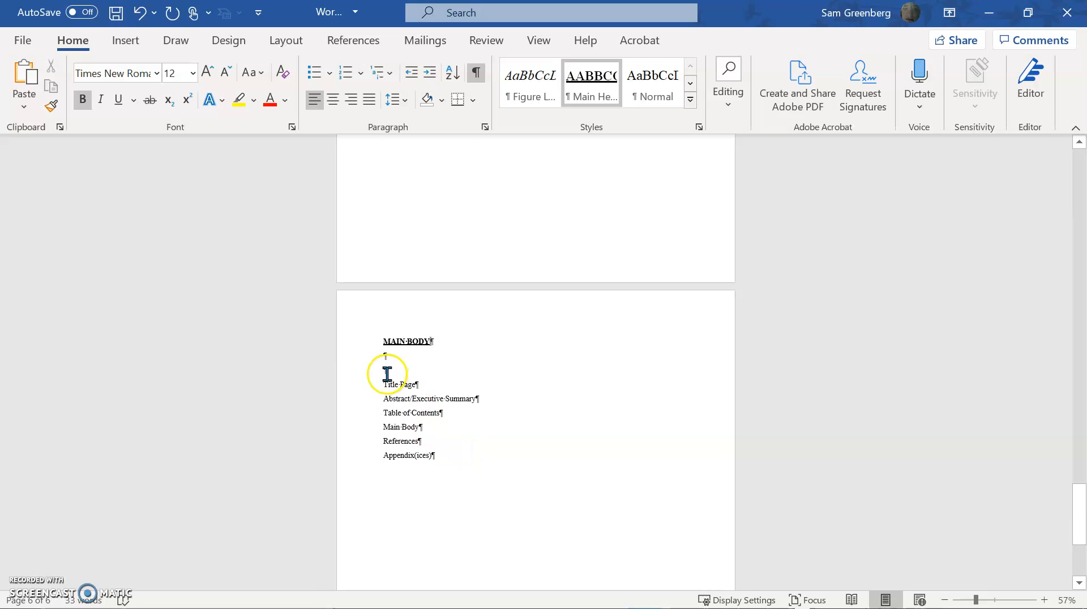
pyautogui.moveTo(381, 375); pyautogui.dragTo(485, 486)
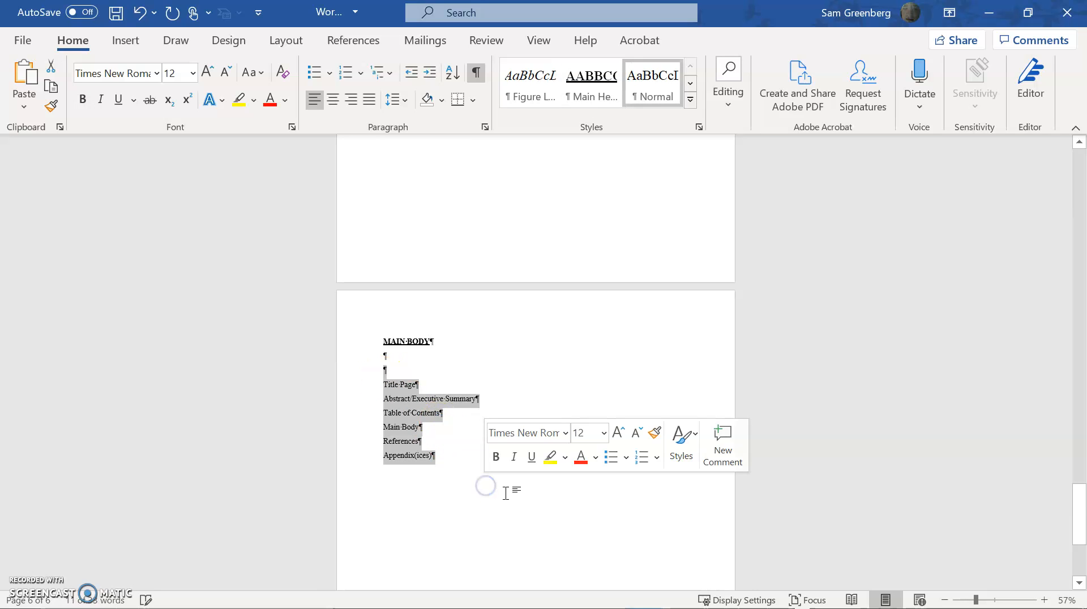
pyautogui.press('Delete')
# - Add a References heading in the Main Header style on a new page, with two blank lines below it
pyautogui.hotkey('ctrl', 'z')
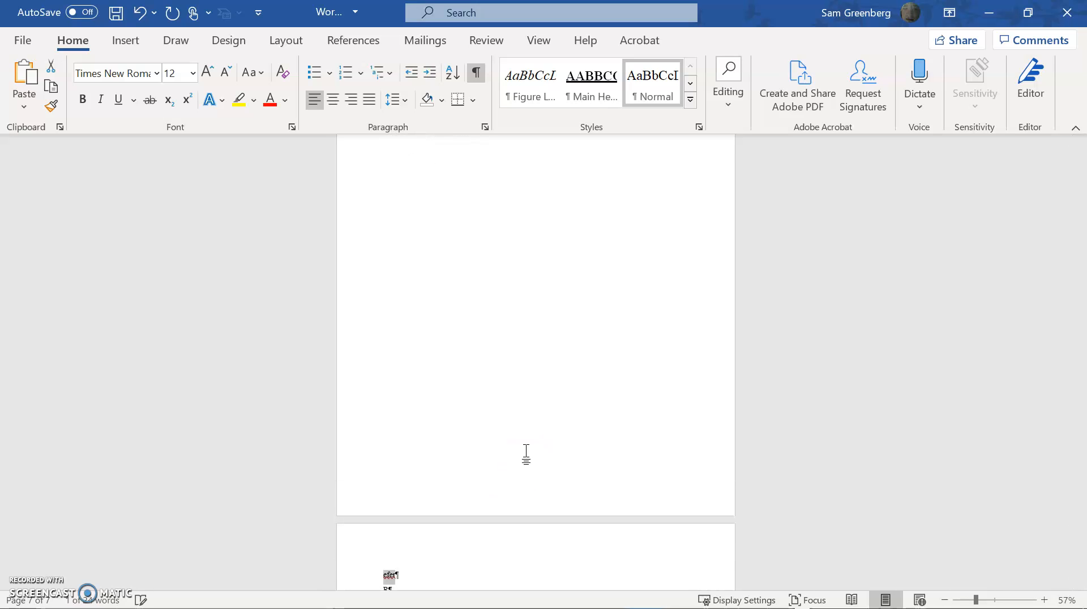
pyautogui.press('Delete')
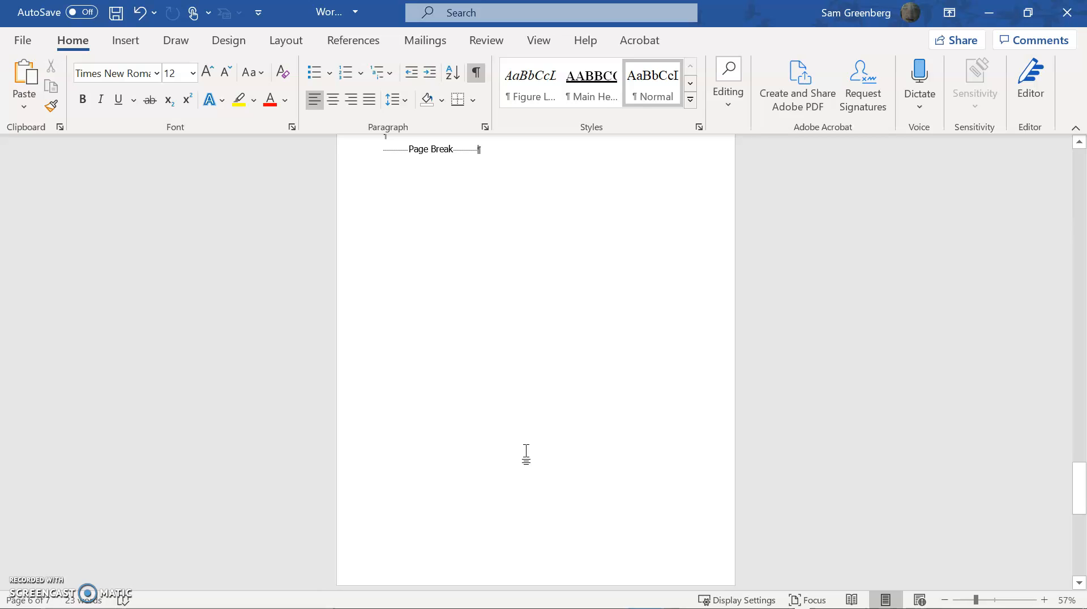
pyautogui.click(461, 154)
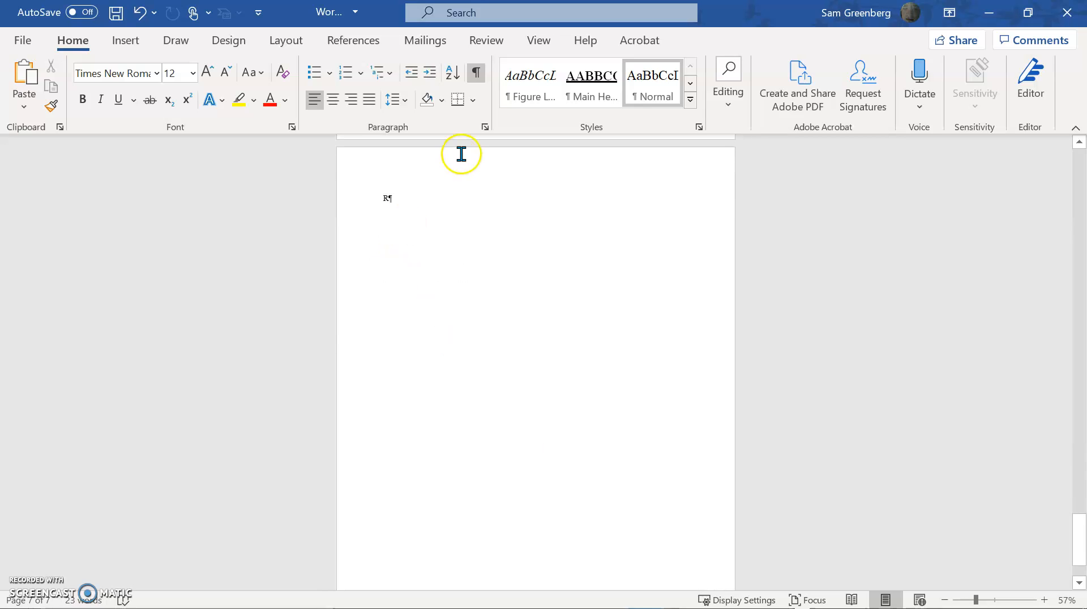
pyautogui.write('eferences')
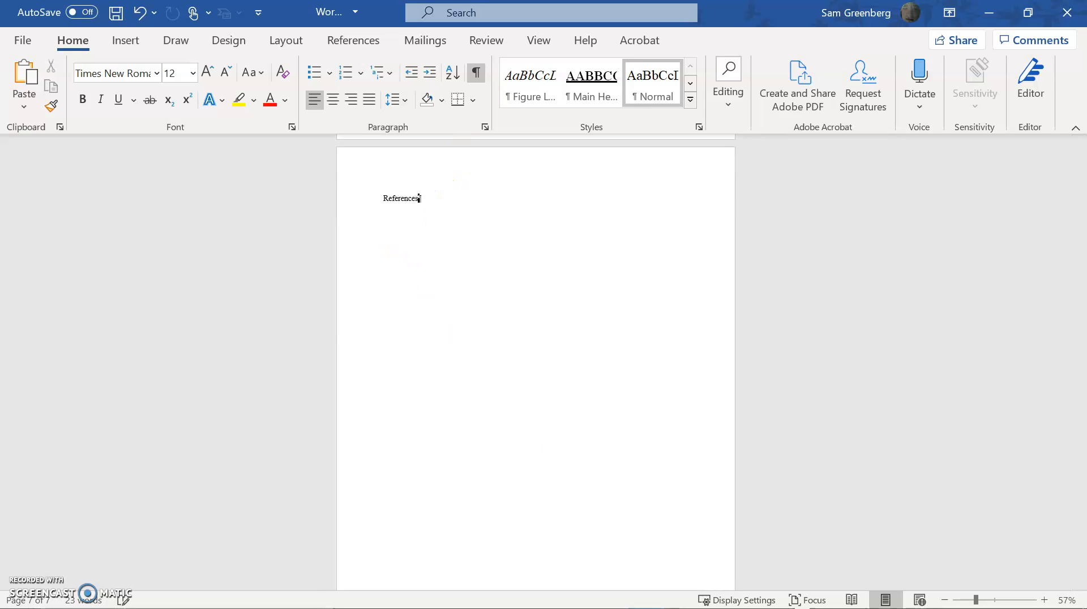
pyautogui.click(590, 80)
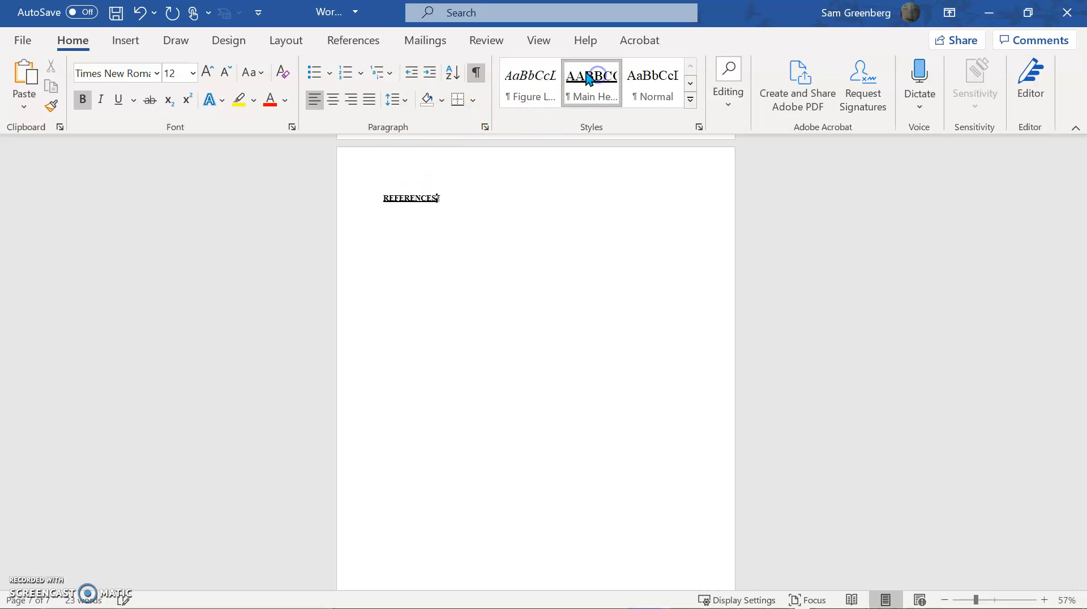
pyautogui.hotkey('ctrl', 'Return')
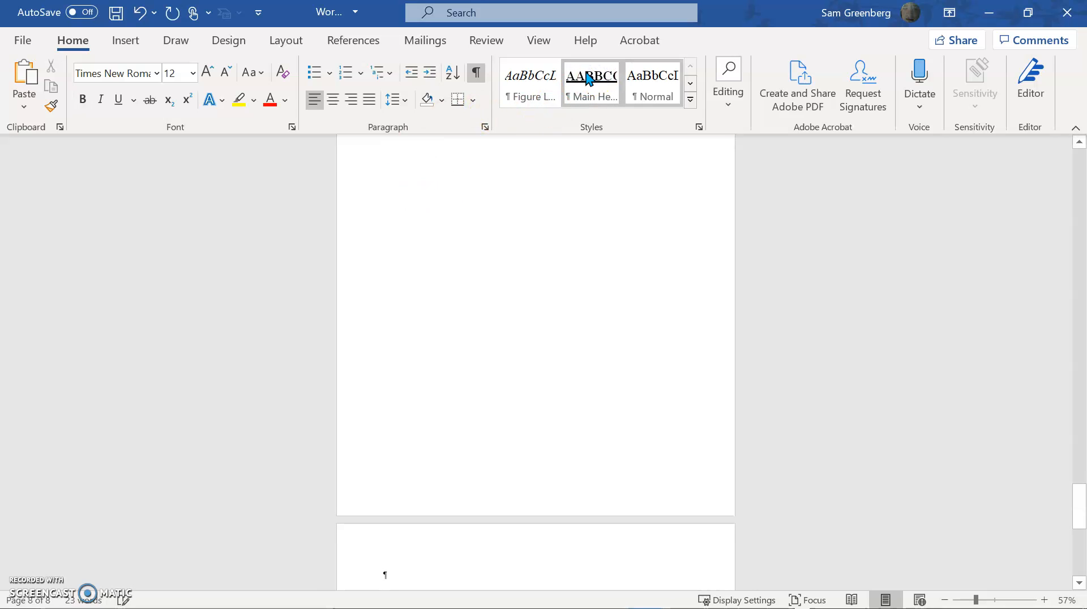
pyautogui.press('BackSpace')
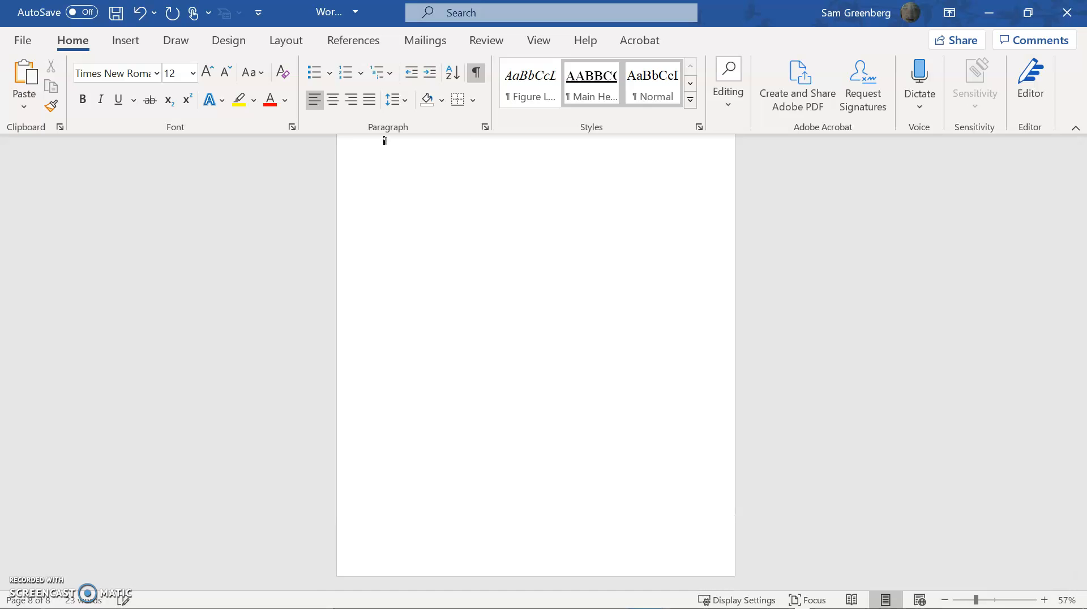
pyautogui.scroll(1, 524, 315)
pyautogui.scroll(1, 524, 316)
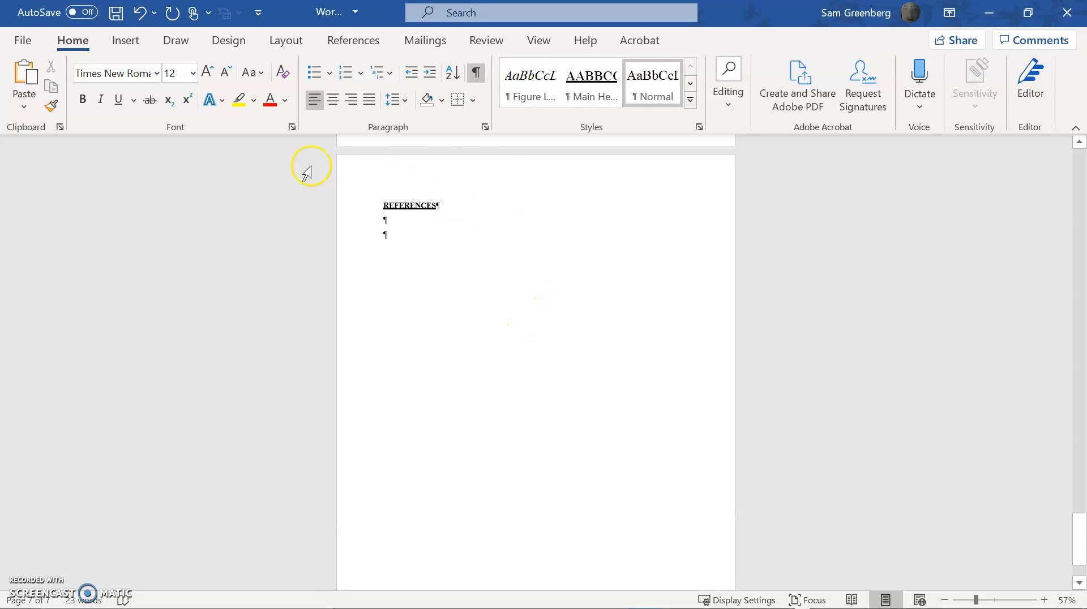
# - Insert a Next Page section break below the References heading's blank lines
pyautogui.click(125, 40)
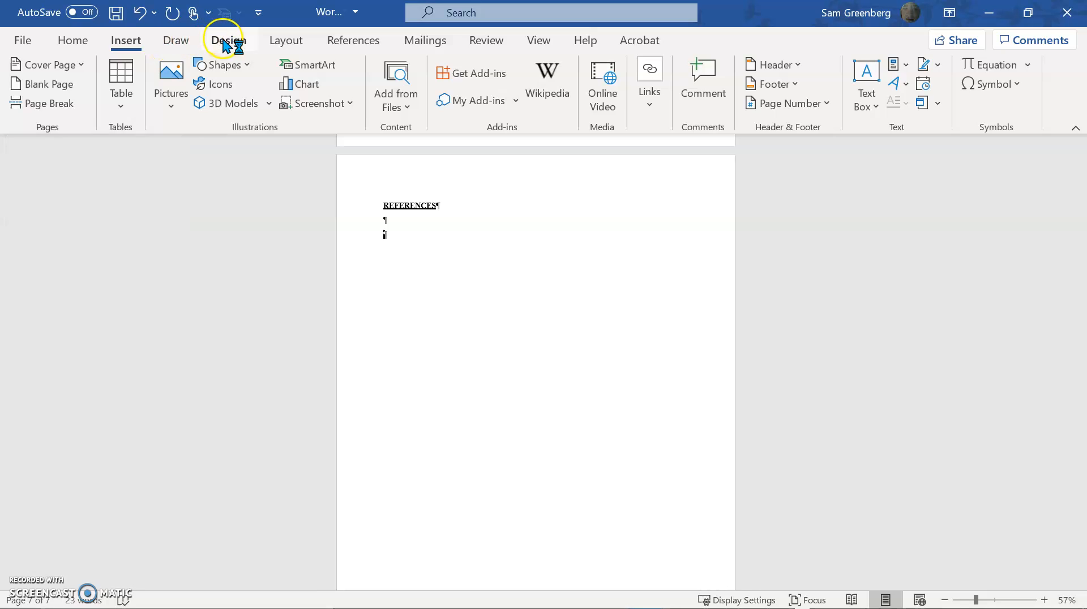
pyautogui.click(353, 41)
pyautogui.click(286, 40)
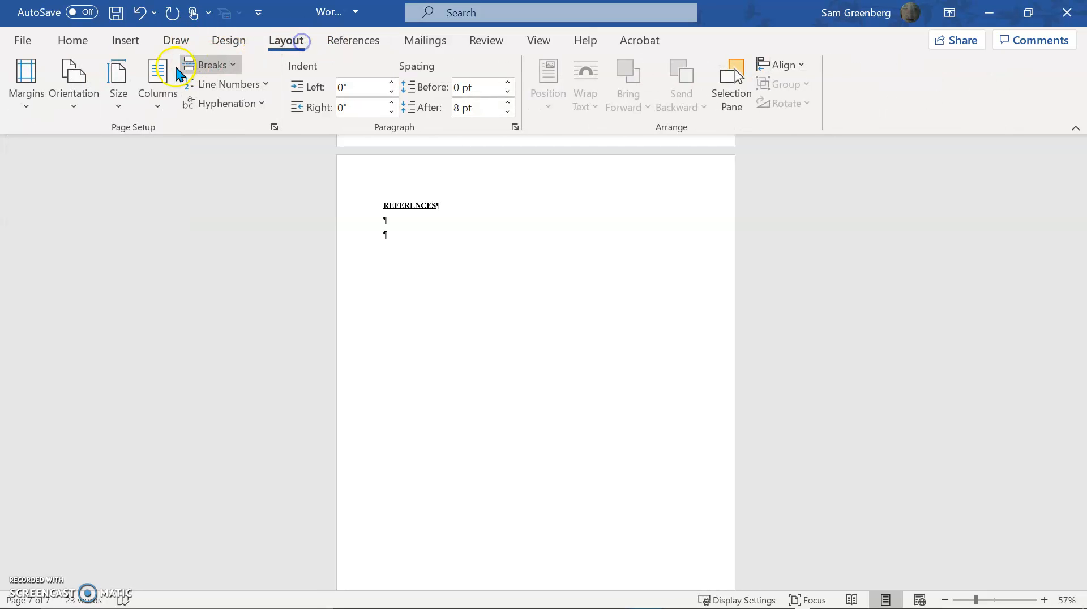
pyautogui.click(211, 64)
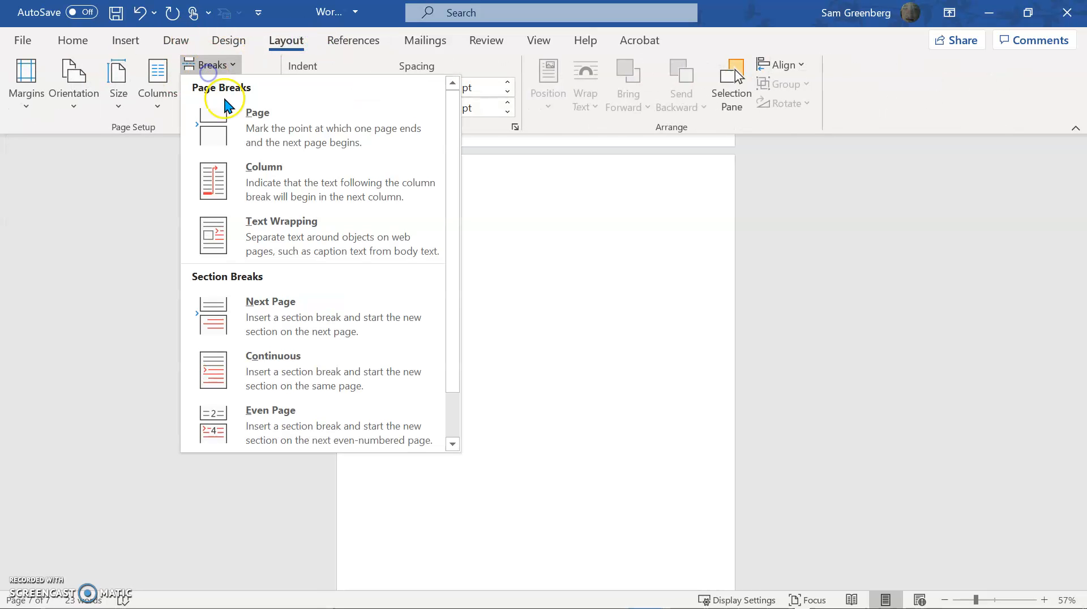
pyautogui.click(279, 309)
# - Add an Appendix A heading in the Main Header style on the new page and save the document
pyautogui.write('Appendix A')
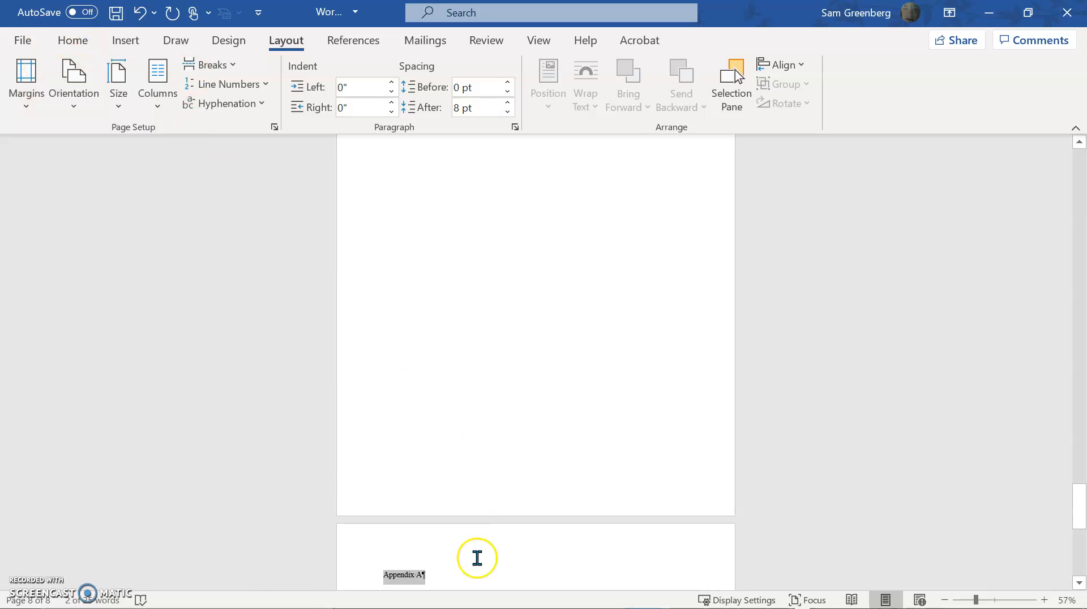
pyautogui.click(469, 578)
pyautogui.click(79, 42)
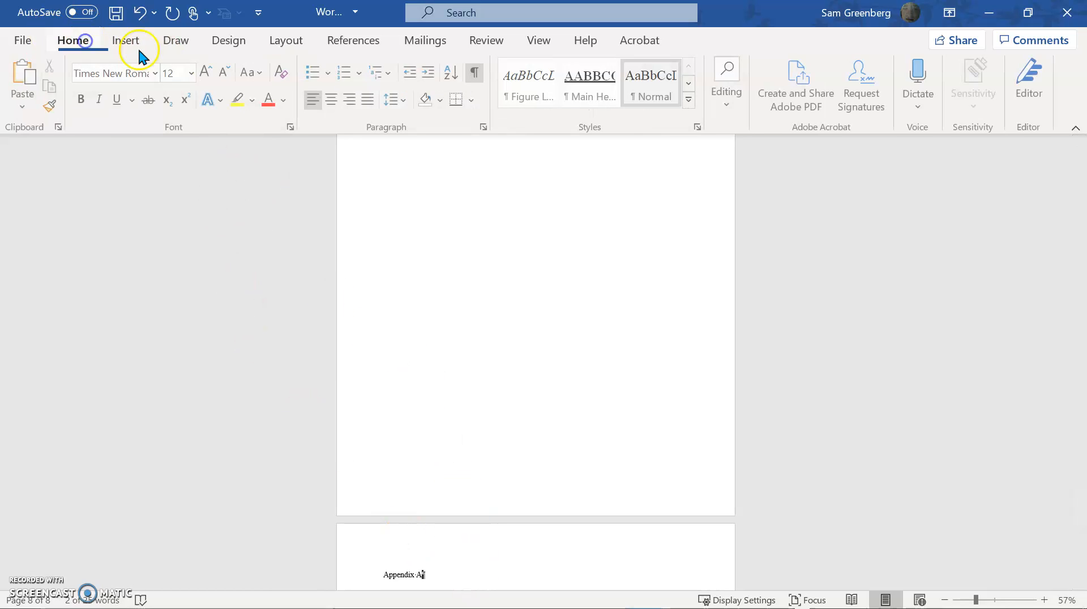
pyautogui.click(590, 95)
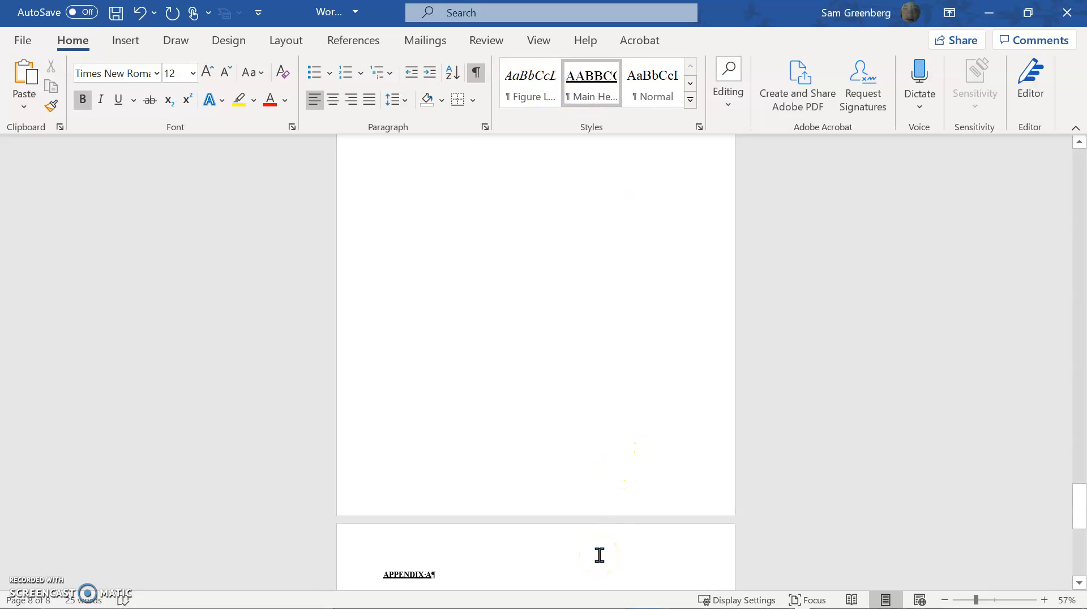
pyautogui.hotkey('ctrl', 's')
# - Review the pages from Appendix A back to the title page and Abstract, and save the document
pyautogui.scroll(5, 510, 444)
pyautogui.scroll(15, 524, 433)
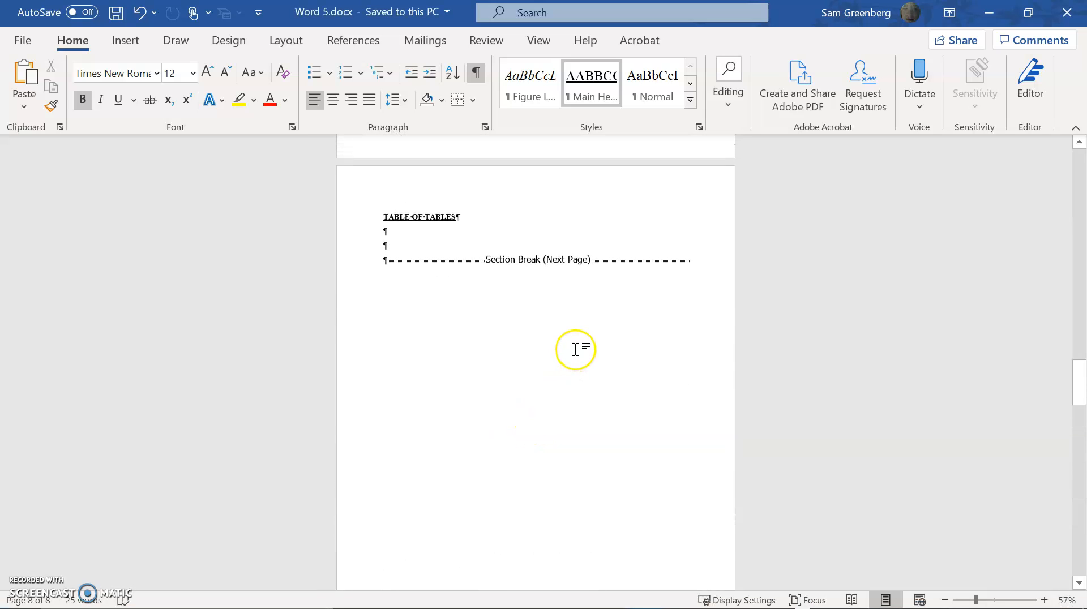
pyautogui.scroll(10, 575, 349)
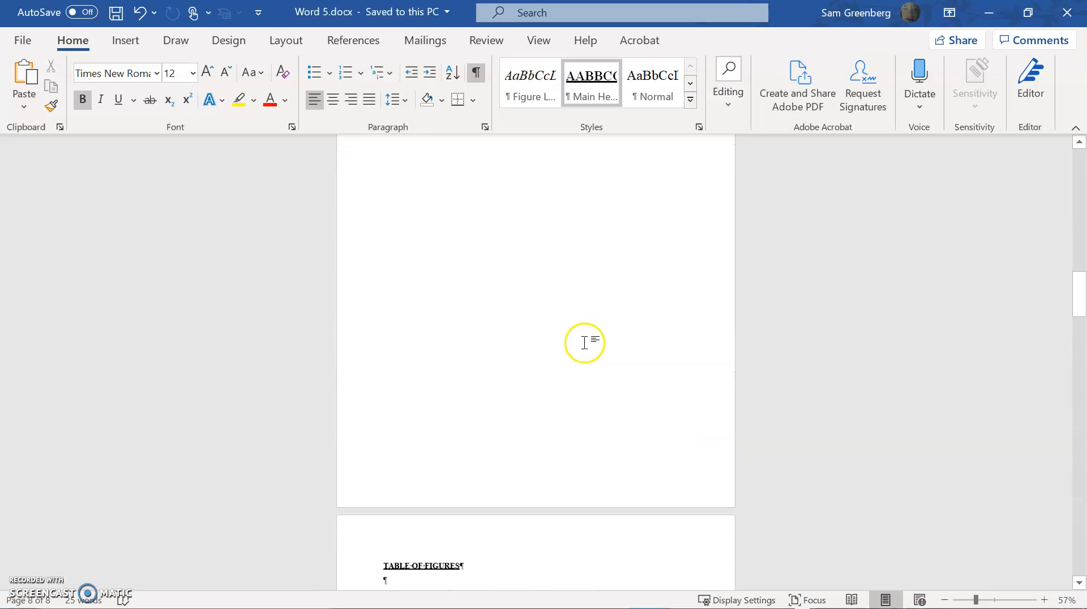
pyautogui.scroll(-2, 584, 342)
pyautogui.click(402, 510)
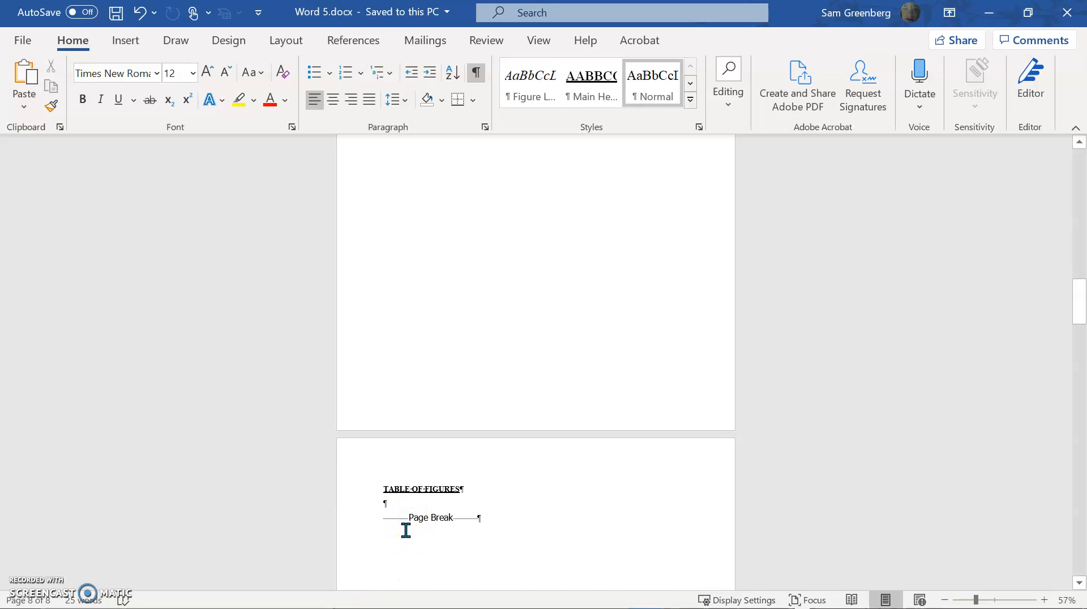
pyautogui.scroll(8, 485, 488)
pyautogui.scroll(10, 486, 488)
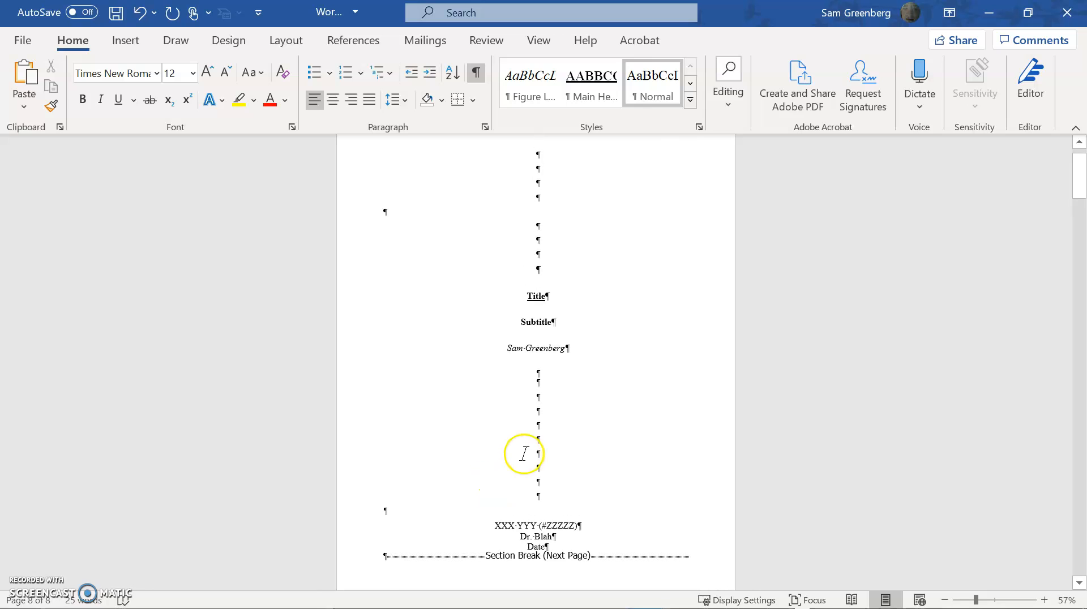
pyautogui.hotkey('ctrl', 's')
pyautogui.scroll(-5, 780, 359)
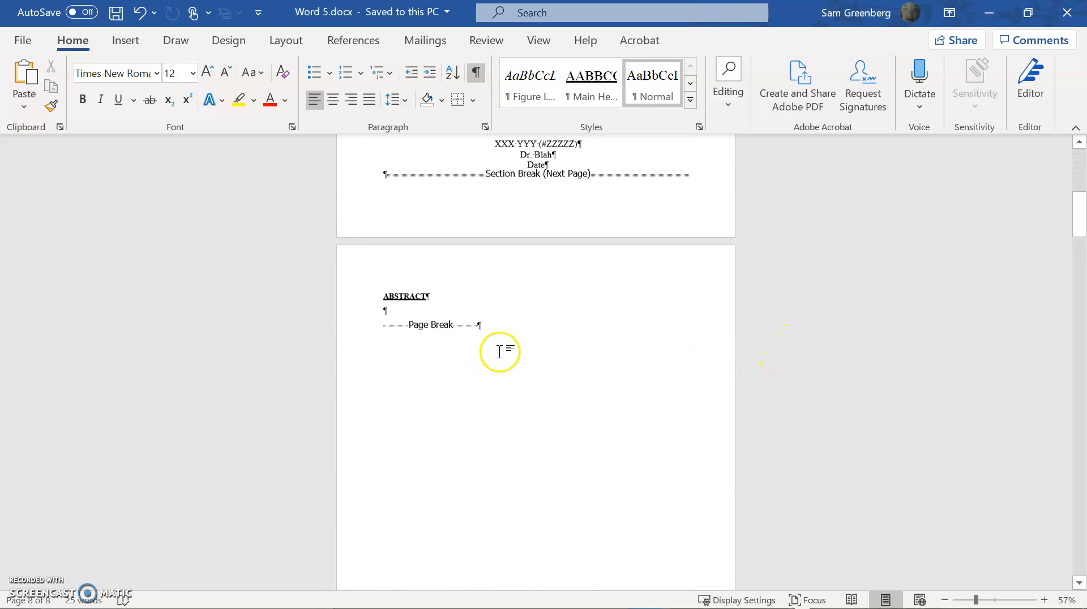
pyautogui.scroll(3, 585, 246)
pyautogui.scroll(1, 596, 461)
pyautogui.scroll(-2, 602, 465)
pyautogui.scroll(-2, 603, 464)
pyautogui.scroll(3, 623, 428)
pyautogui.scroll(-6, 613, 381)
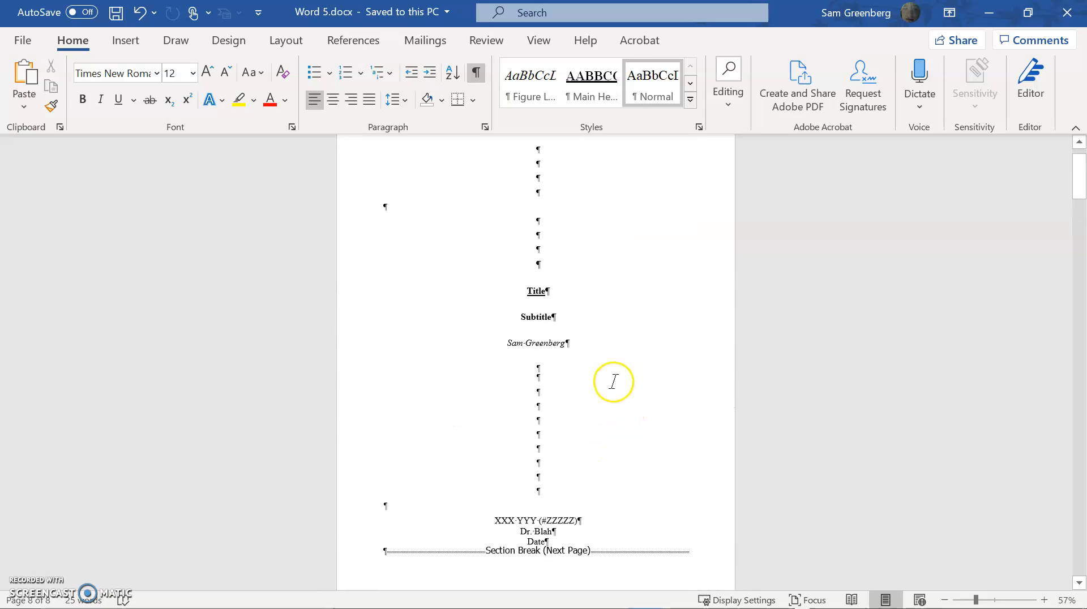
# - Insert a Blank header on the Abstract page and enter the author's surname in it
pyautogui.click(710, 332)
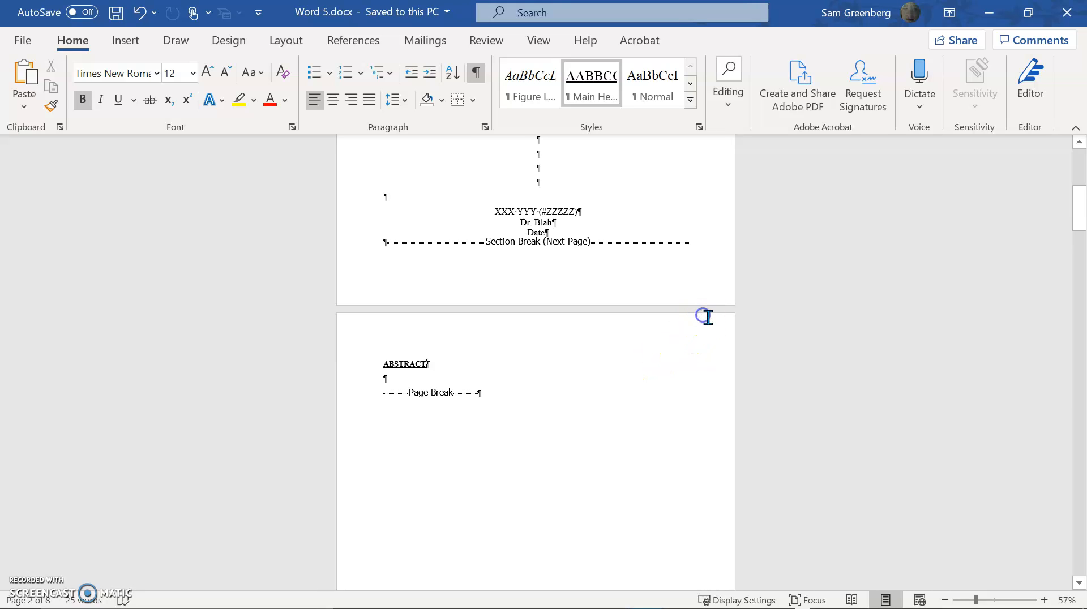
pyautogui.click(129, 42)
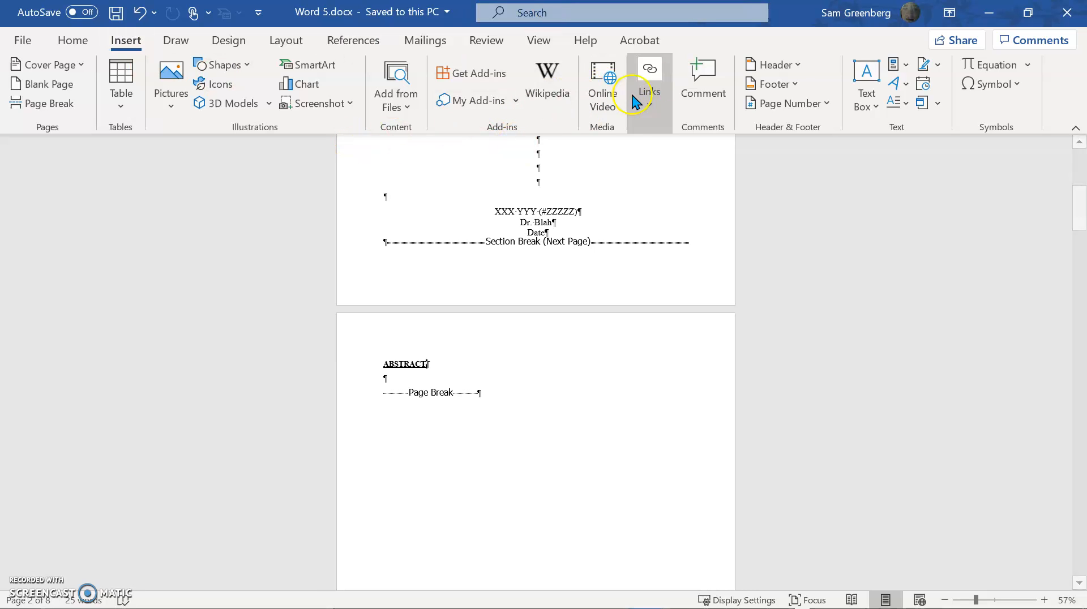
pyautogui.click(782, 68)
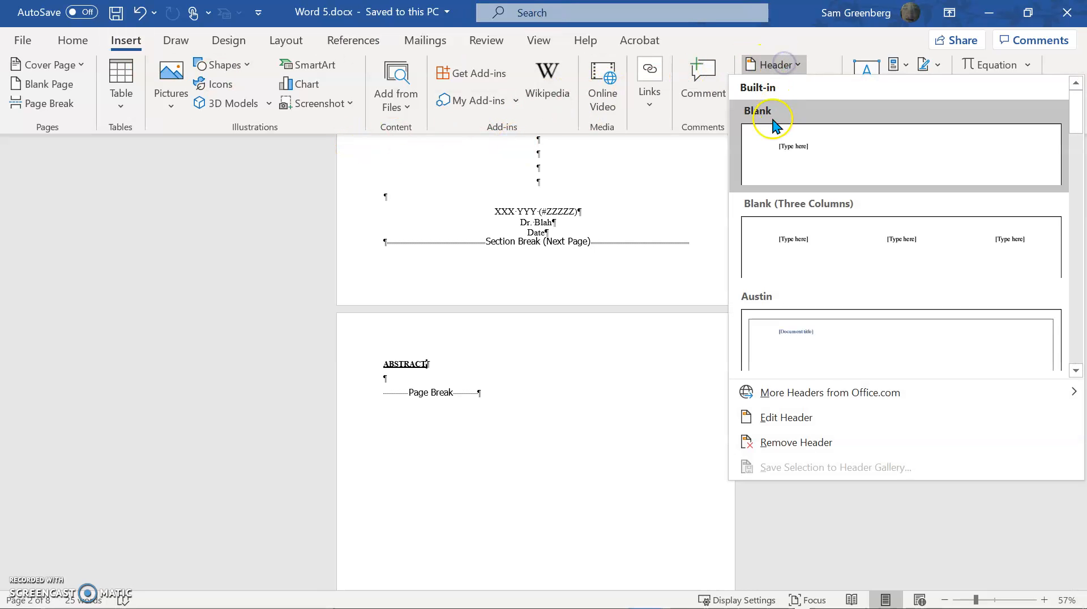
pyautogui.click(776, 124)
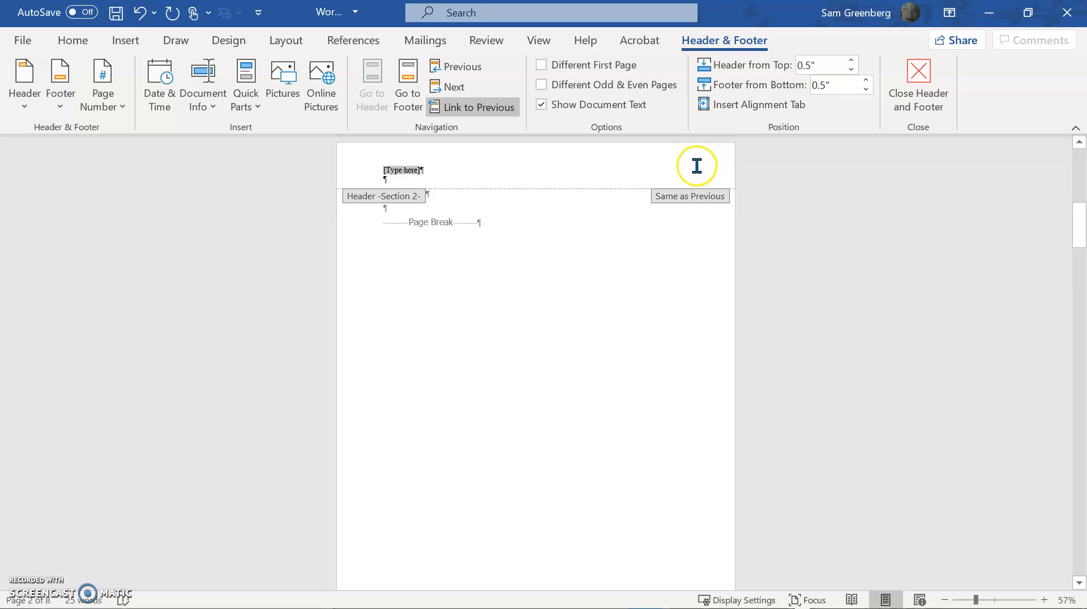
pyautogui.write('Greenberg')
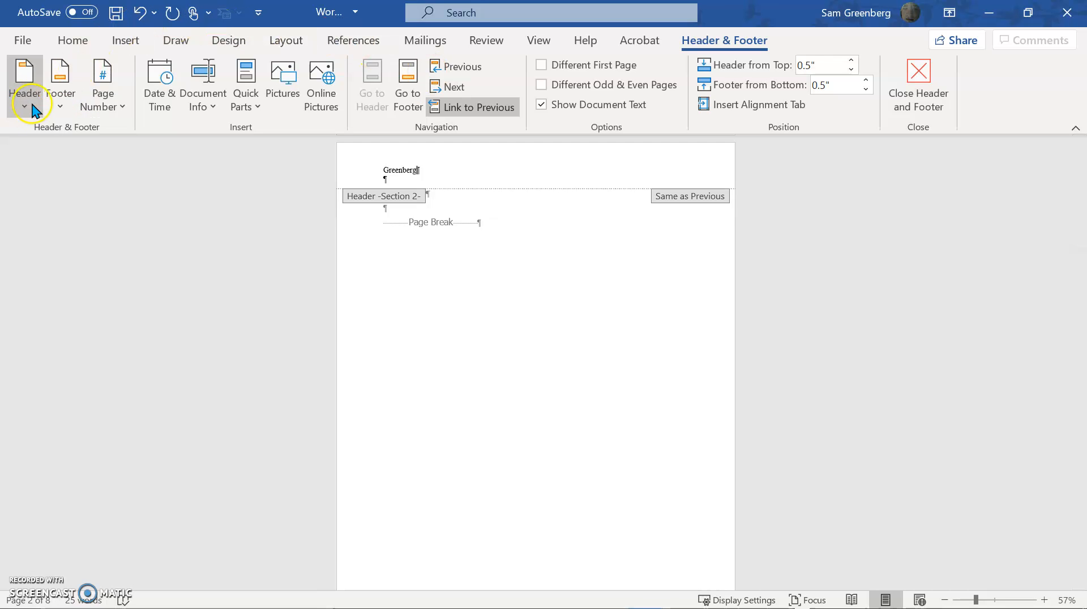
# - Apply the custom page number style to the surname in the Abstract page's header
pyautogui.click(74, 40)
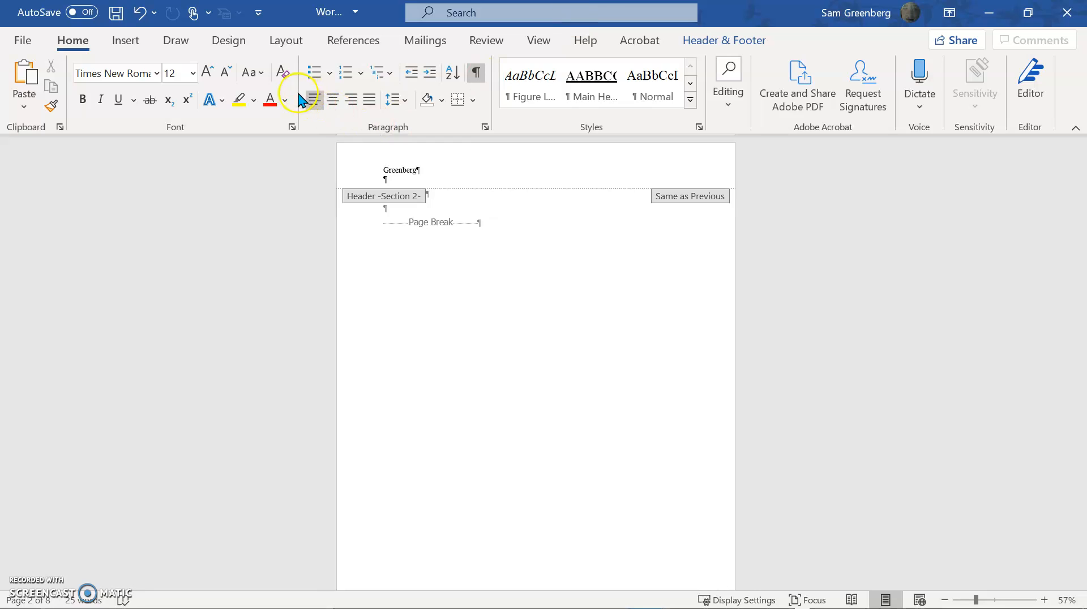
pyautogui.click(690, 106)
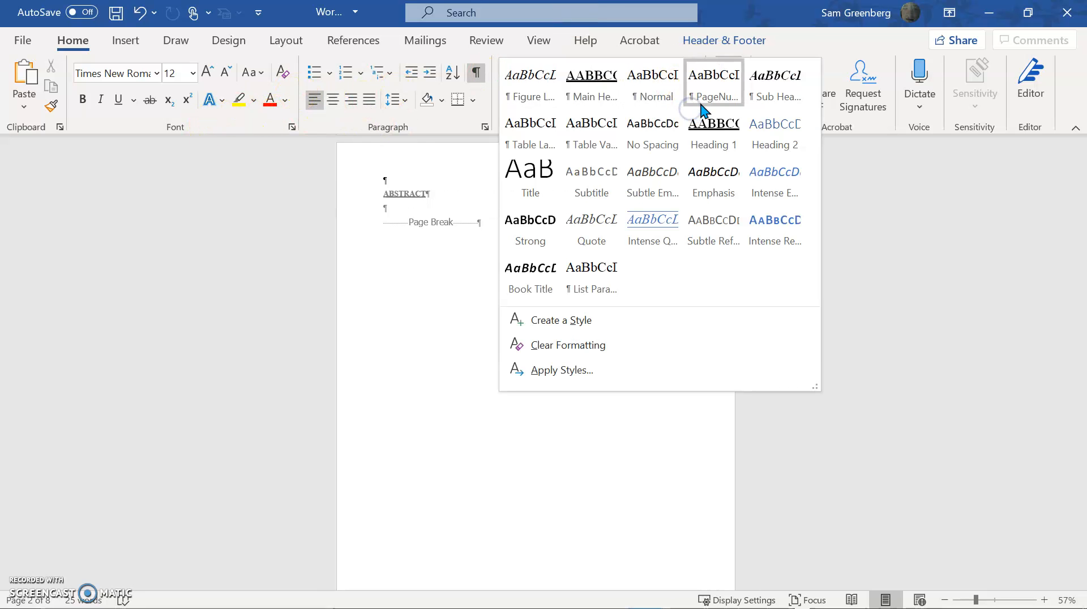
pyautogui.click(707, 97)
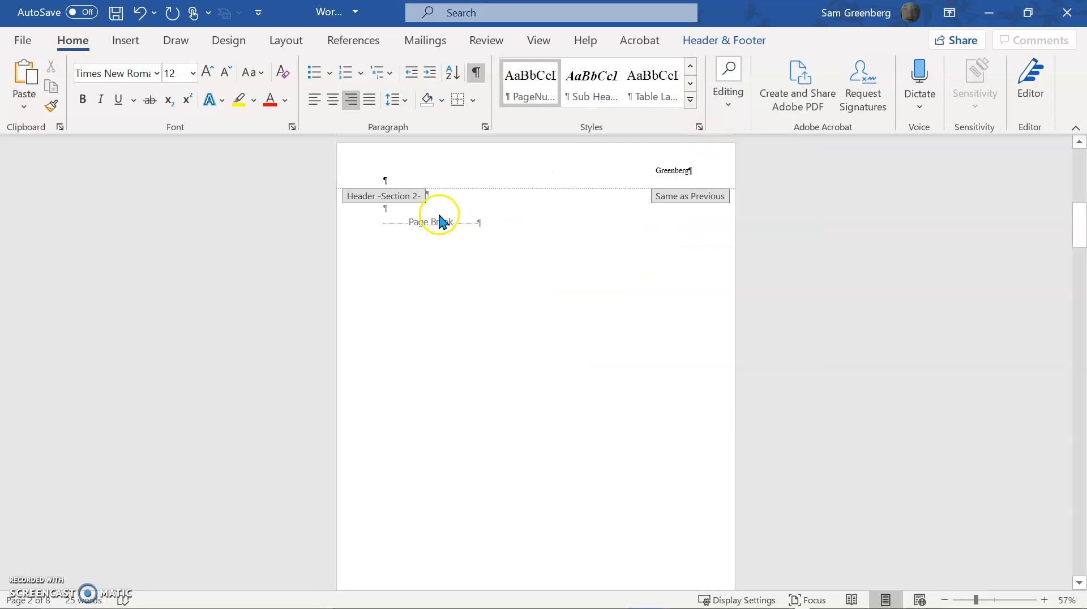
# - Delete the surname from the title page's header and check the header of the Abstract page
pyautogui.scroll(10, 480, 266)
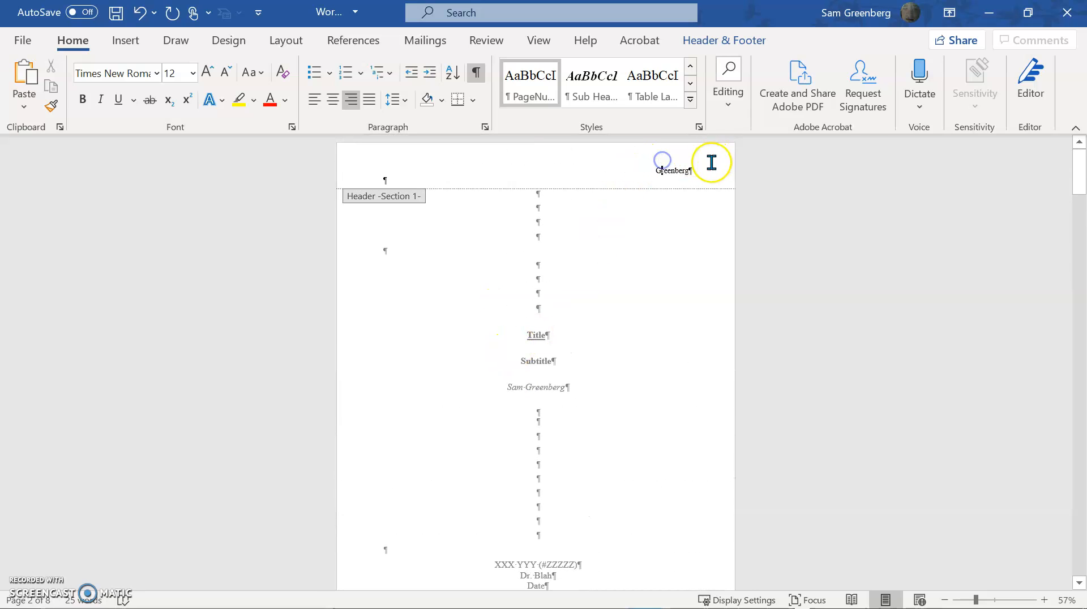
pyautogui.doubleClick(704, 172)
pyautogui.click(689, 173)
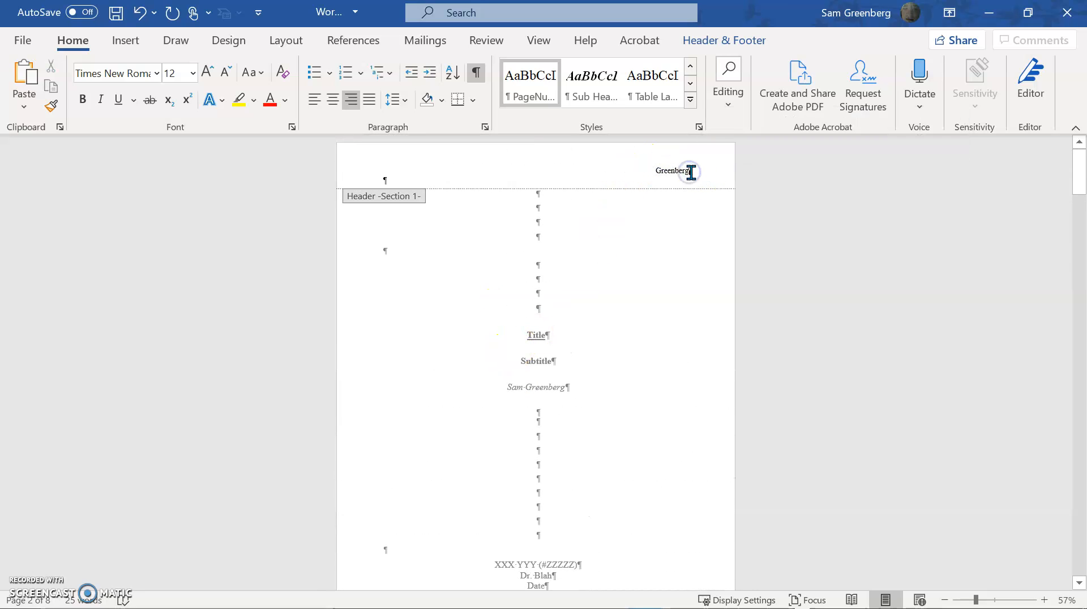
pyautogui.moveTo(684, 168); pyautogui.dragTo(626, 169)
pyautogui.press('BackSpace')
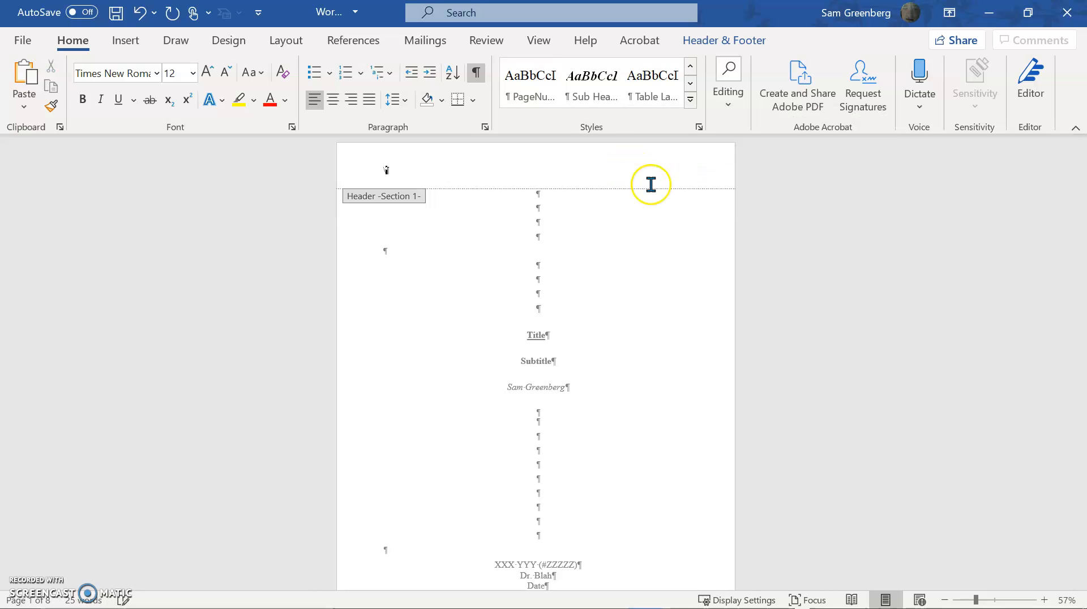
pyautogui.scroll(-5, 722, 211)
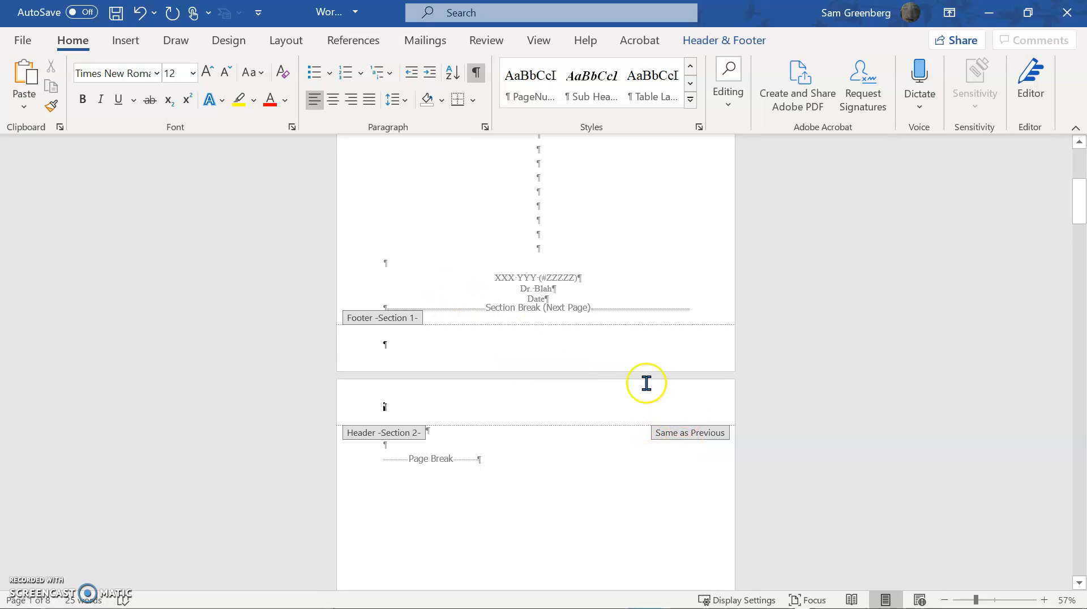
# - Check the link setting of the Section 2 header, leave header editing and review the Abstract and Table of Contents pages
pyautogui.click(495, 403)
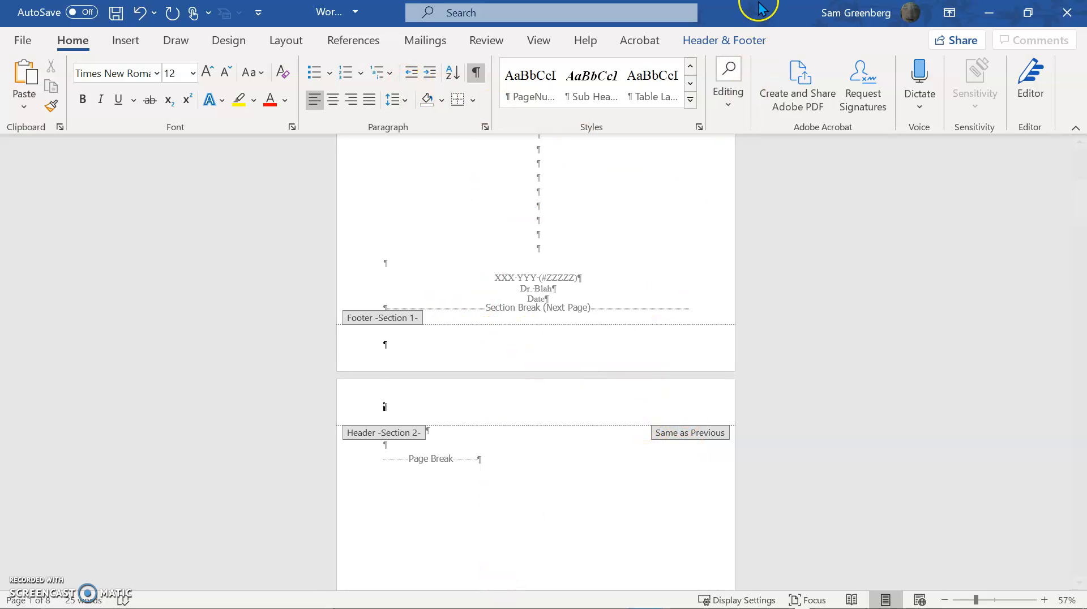
pyautogui.click(743, 38)
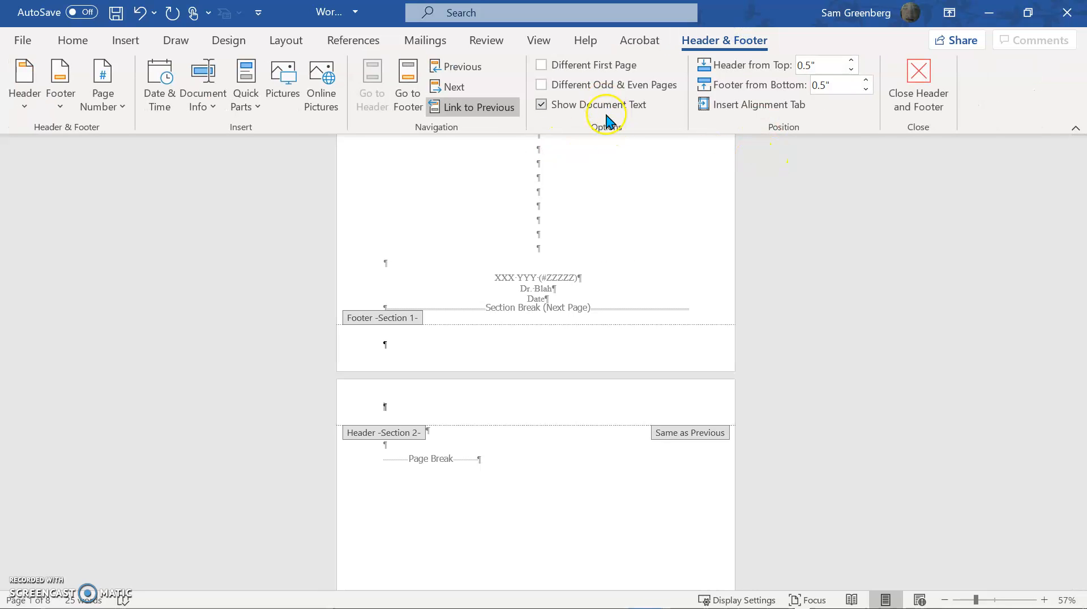
pyautogui.click(599, 463)
pyautogui.doubleClick(598, 463)
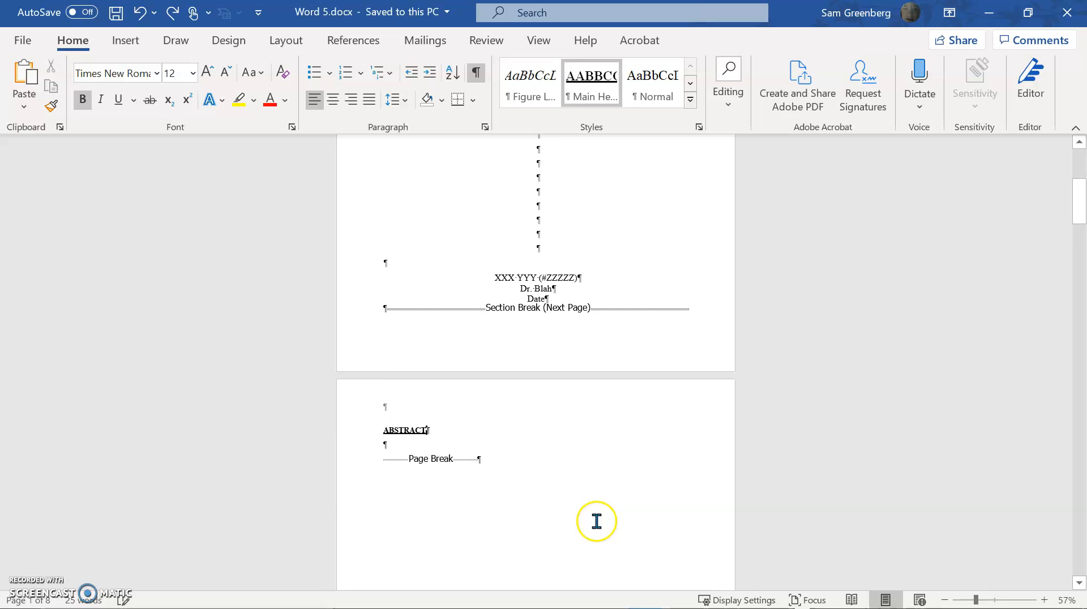
pyautogui.scroll(-10, 596, 520)
pyautogui.scroll(-8, 579, 472)
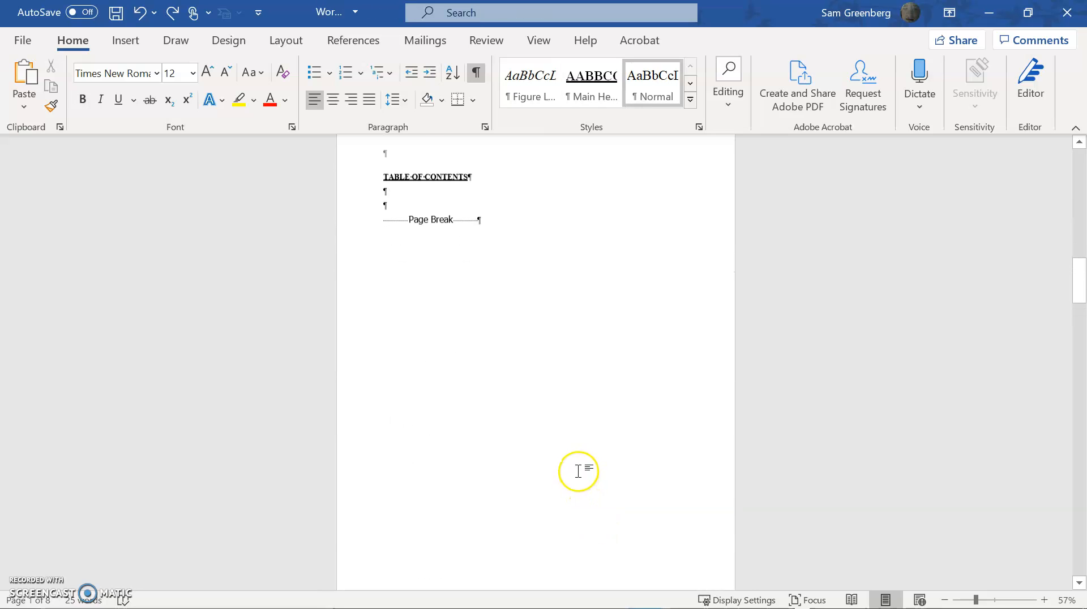
pyautogui.scroll(5, 573, 483)
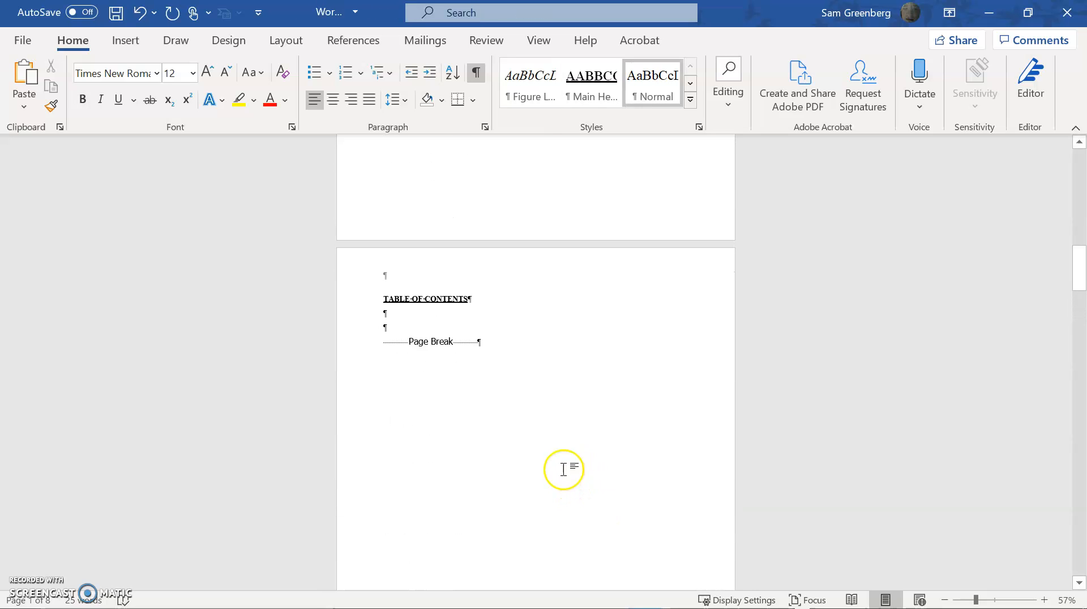
pyautogui.scroll(10, 574, 362)
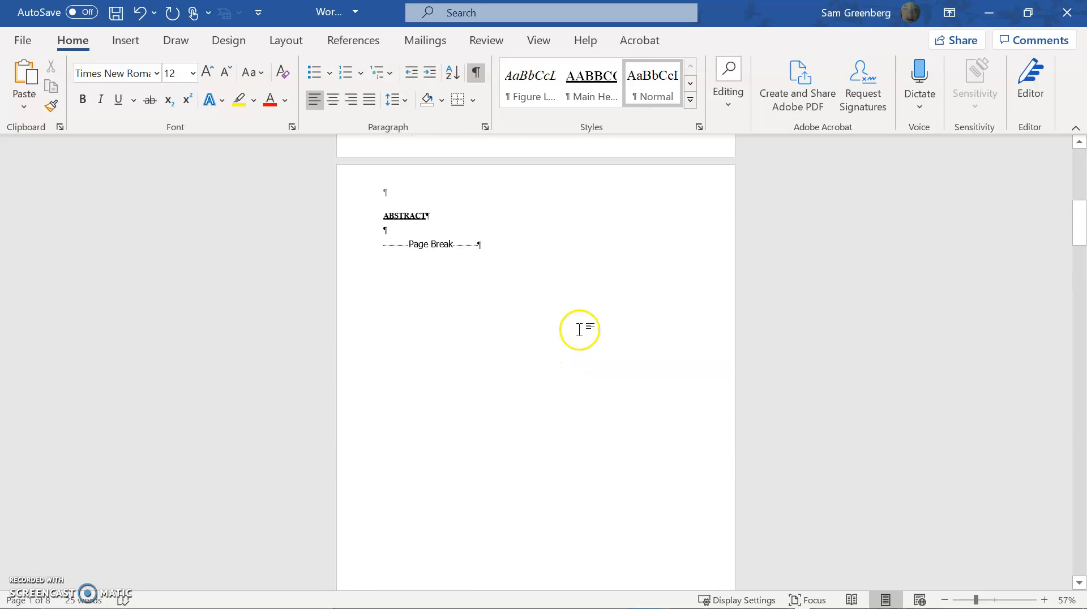
# - Open the Section 2 header for editing, unlink it from the previous section and enter the author's surname
pyautogui.click(592, 355)
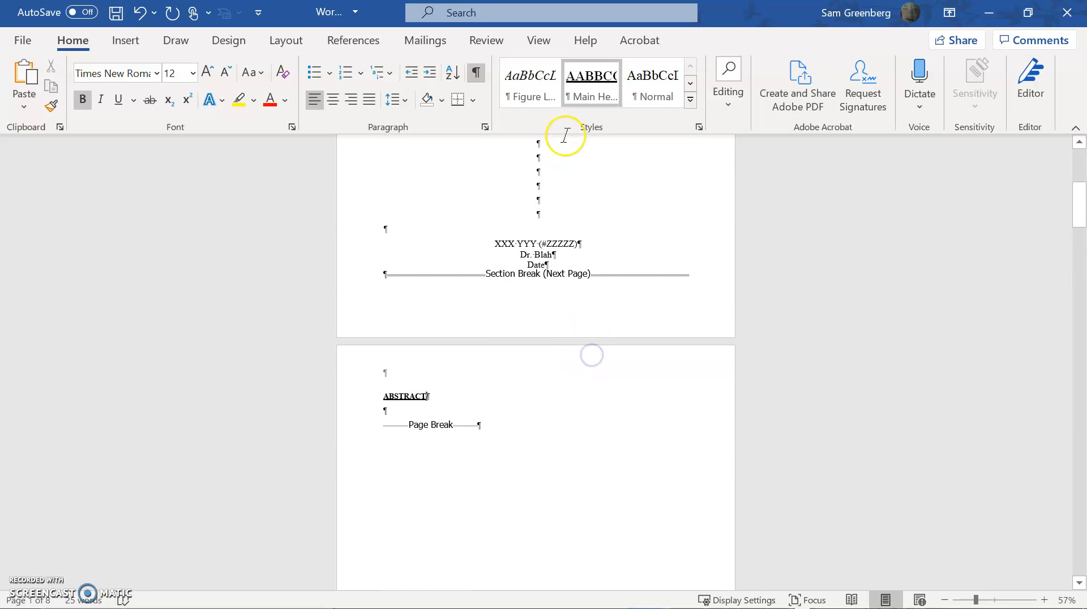
pyautogui.click(130, 50)
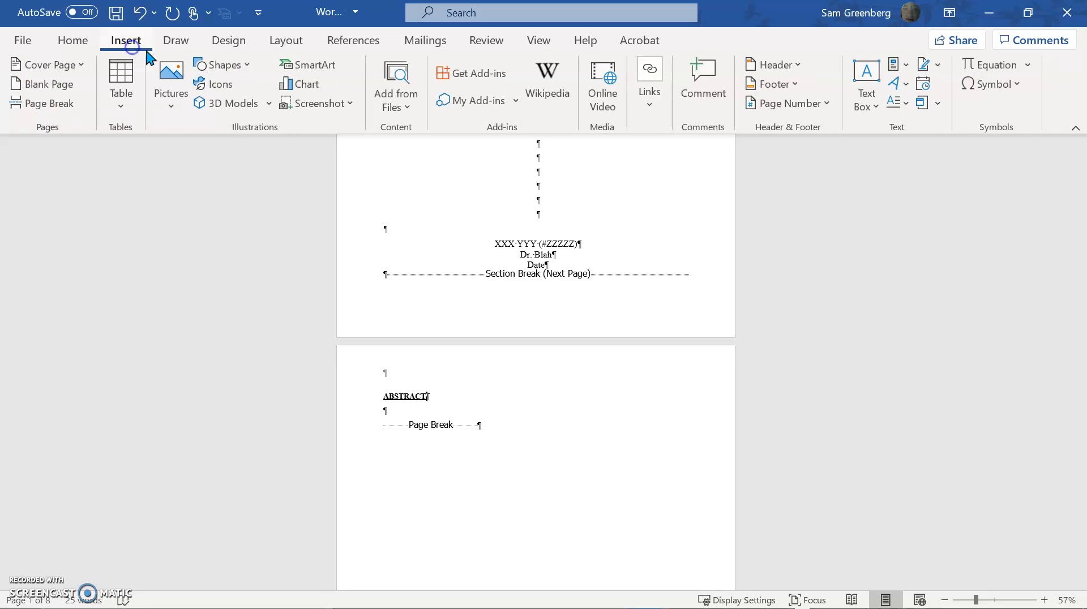
pyautogui.click(792, 64)
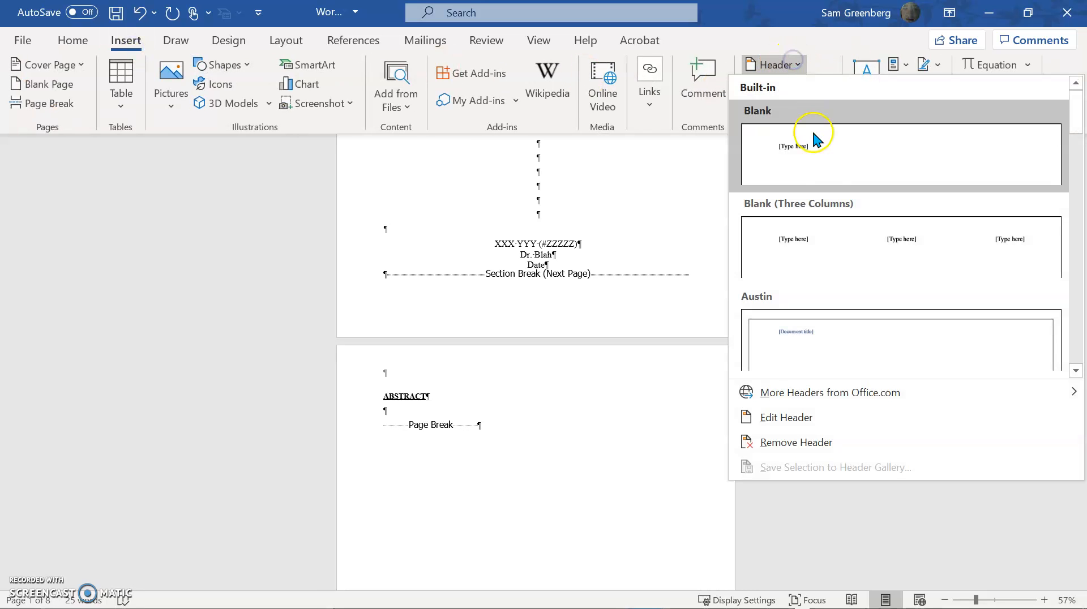
pyautogui.click(817, 419)
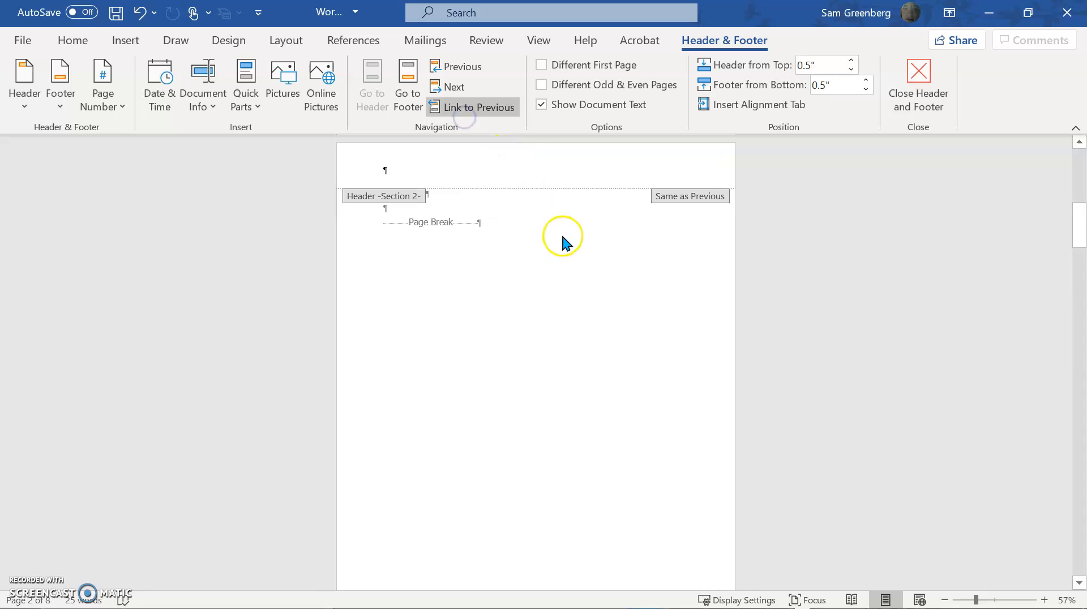
pyautogui.click(454, 87)
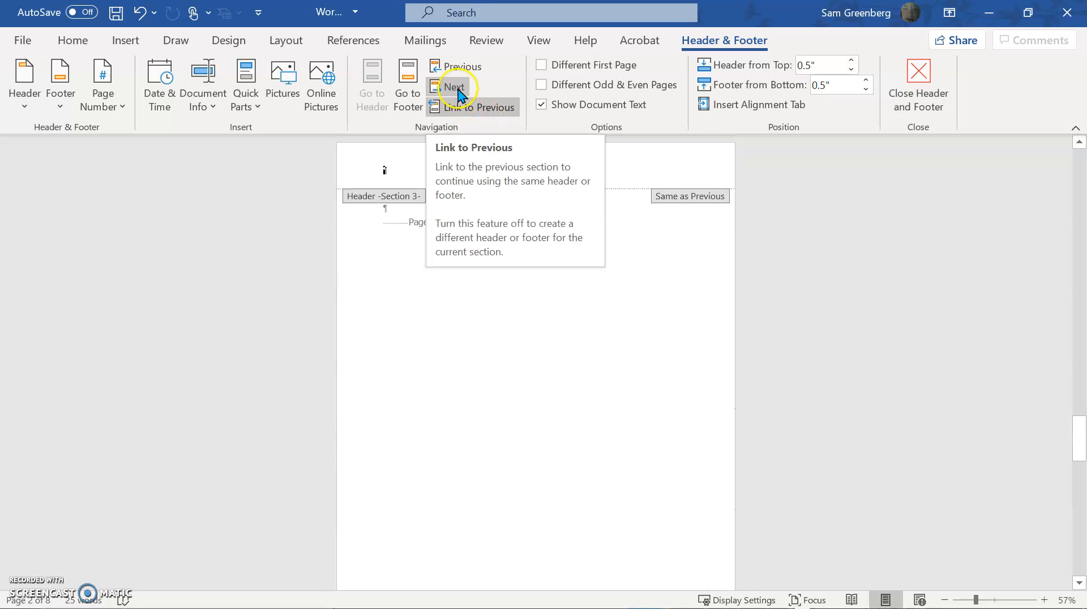
pyautogui.click(465, 73)
pyautogui.click(475, 113)
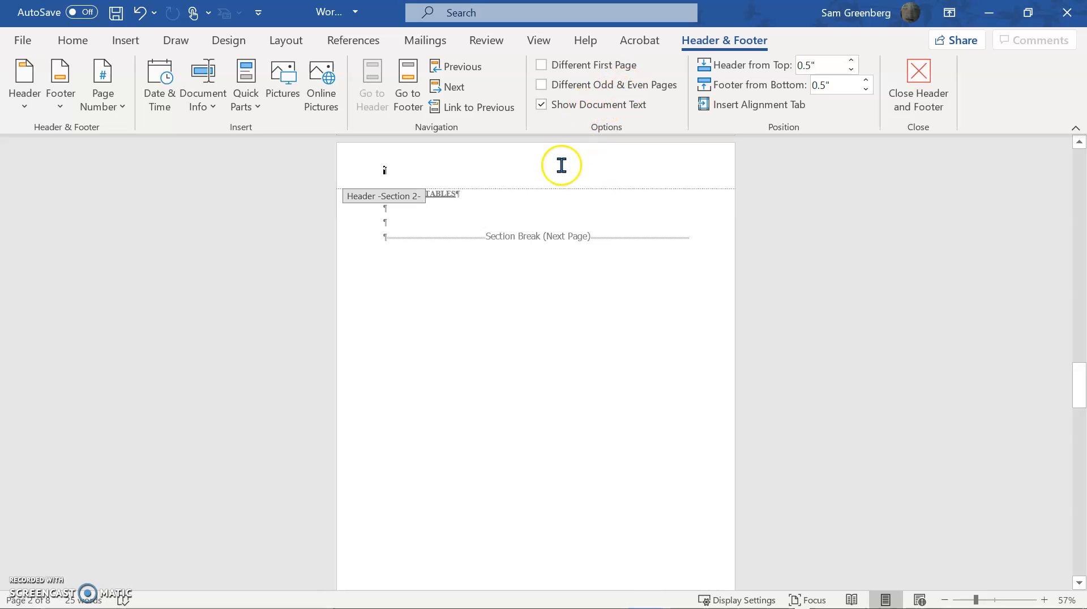
pyautogui.scroll(2, 558, 165)
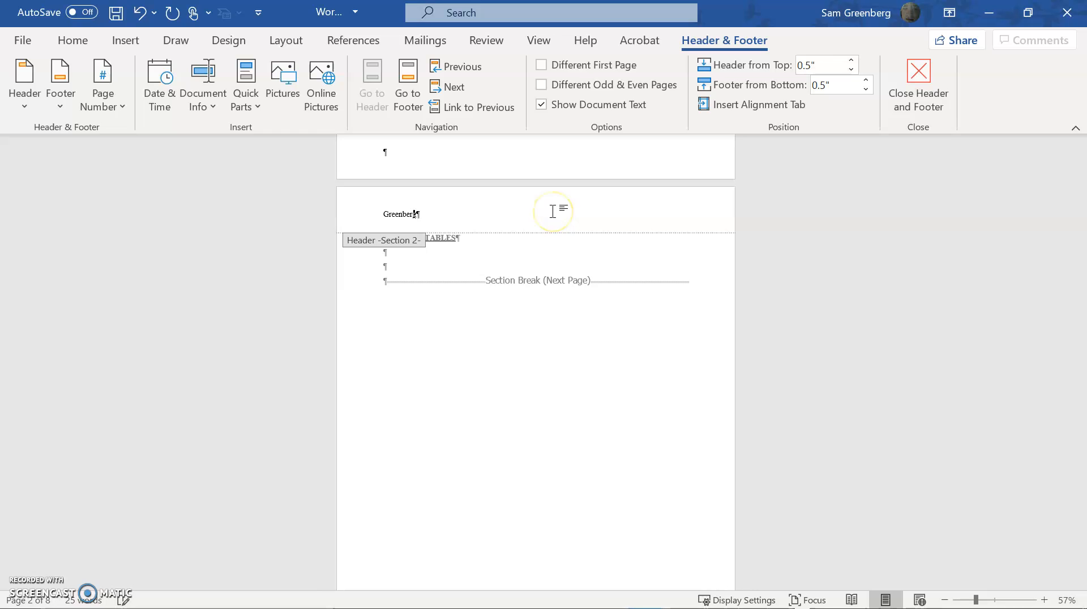
# - Review the headers on the Section 2 pages and compare them with the title page's header
pyautogui.scroll(15, 549, 215)
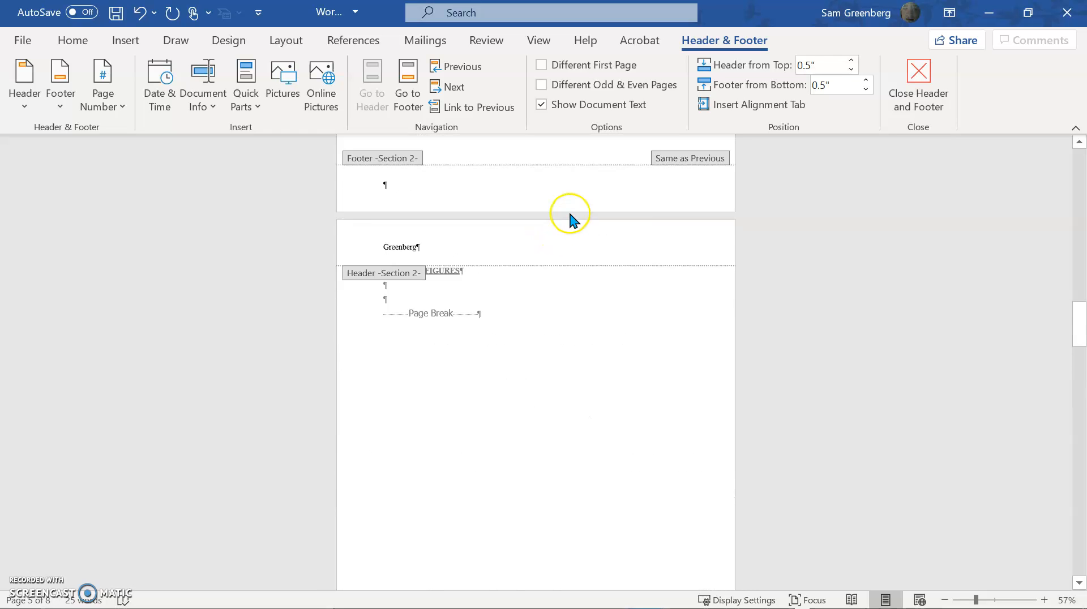
pyautogui.scroll(4, 569, 214)
pyautogui.scroll(-8, 569, 214)
pyautogui.scroll(6, 569, 214)
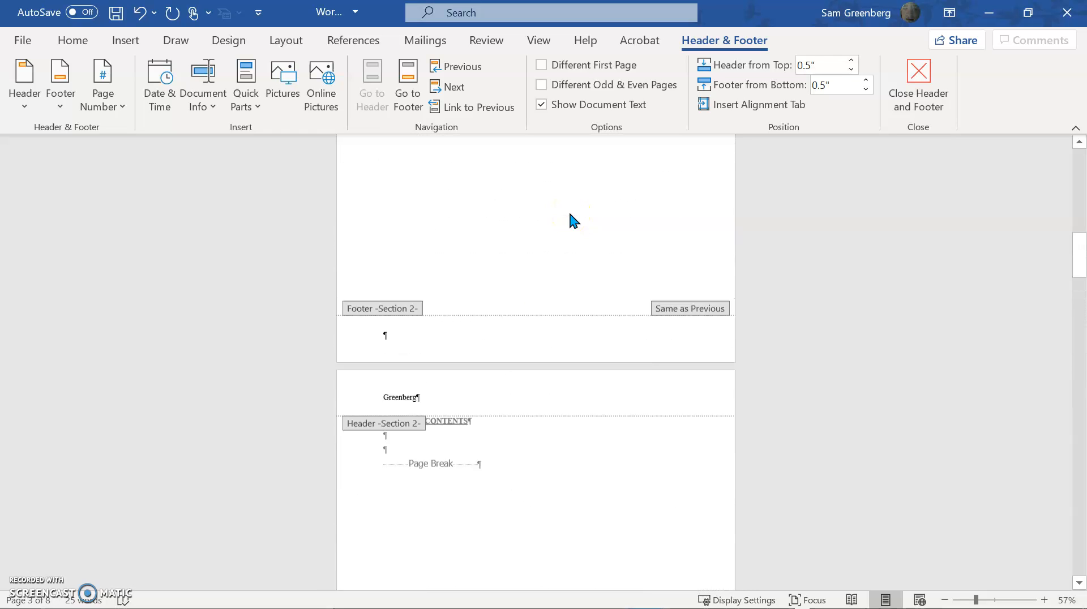
pyautogui.scroll(-6, 569, 214)
pyautogui.scroll(20, 569, 214)
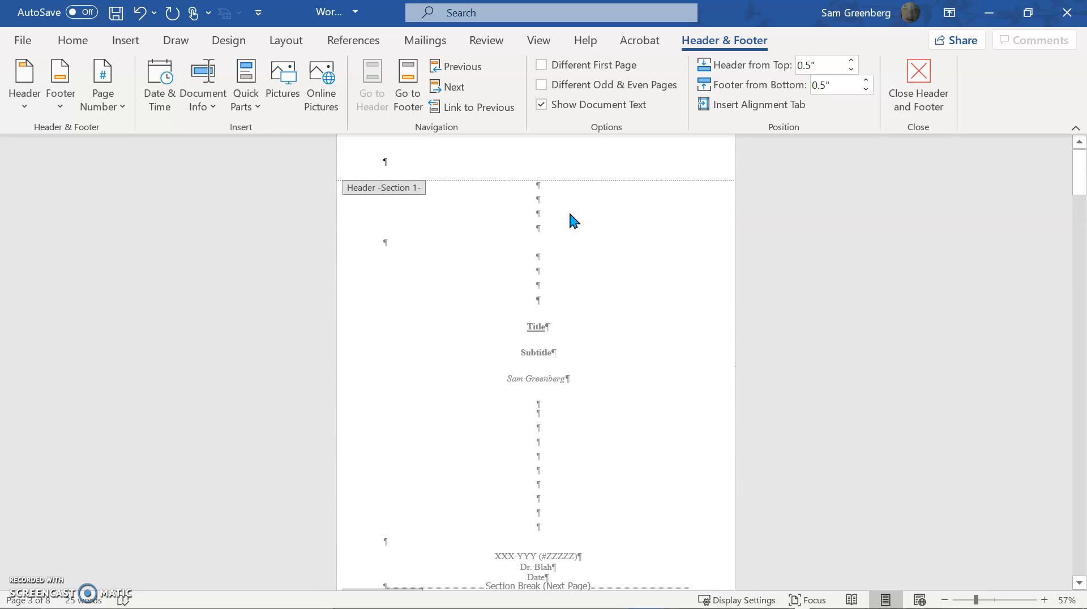
pyautogui.scroll(-14, 570, 221)
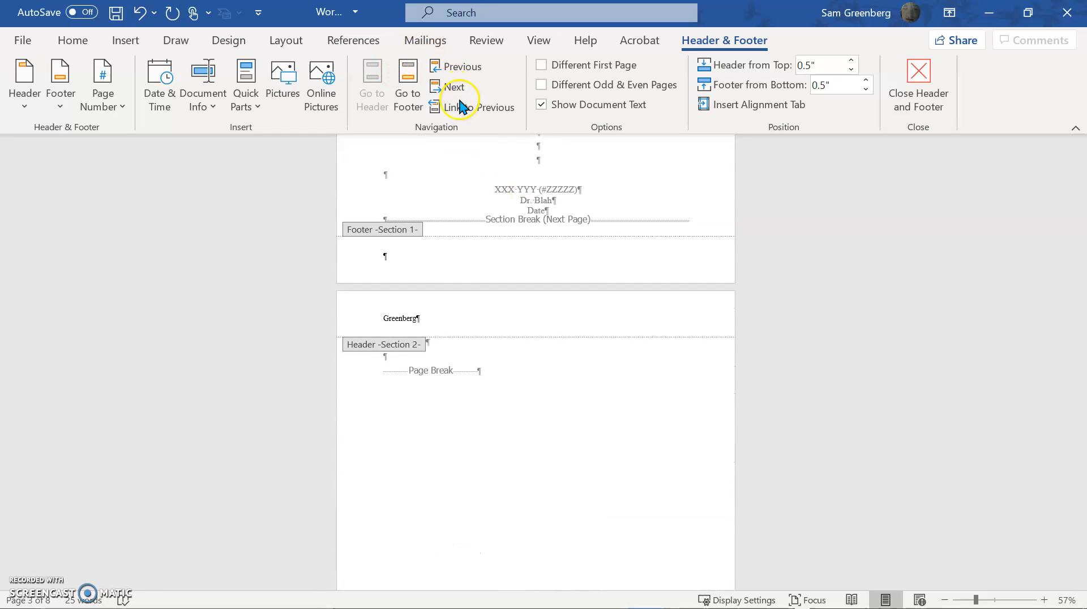
# - Apply the custom page number style to the surname in the Section 2 header
pyautogui.click(72, 41)
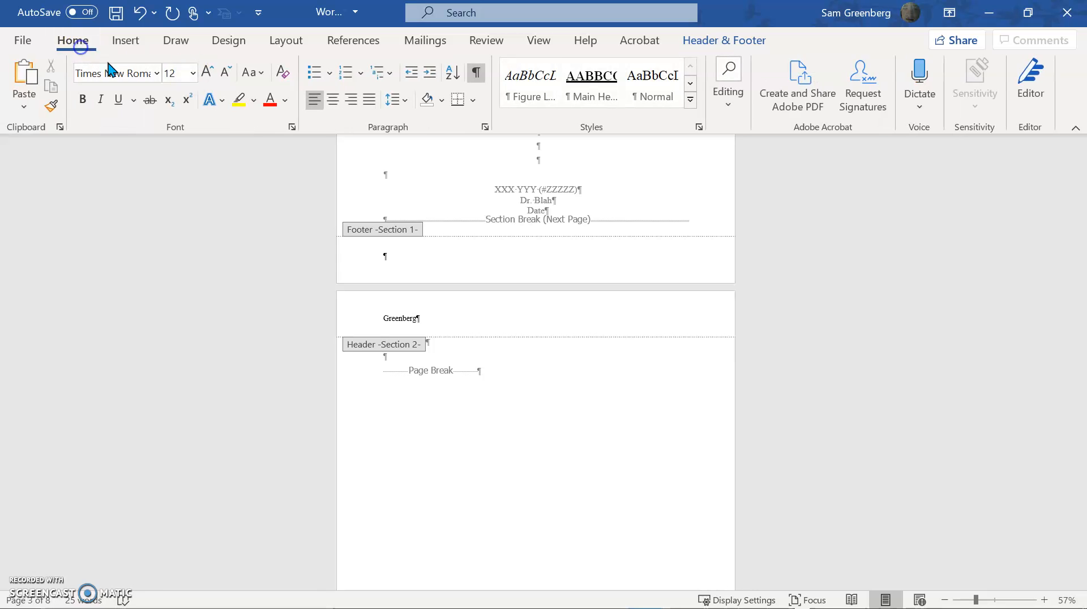
pyautogui.click(690, 100)
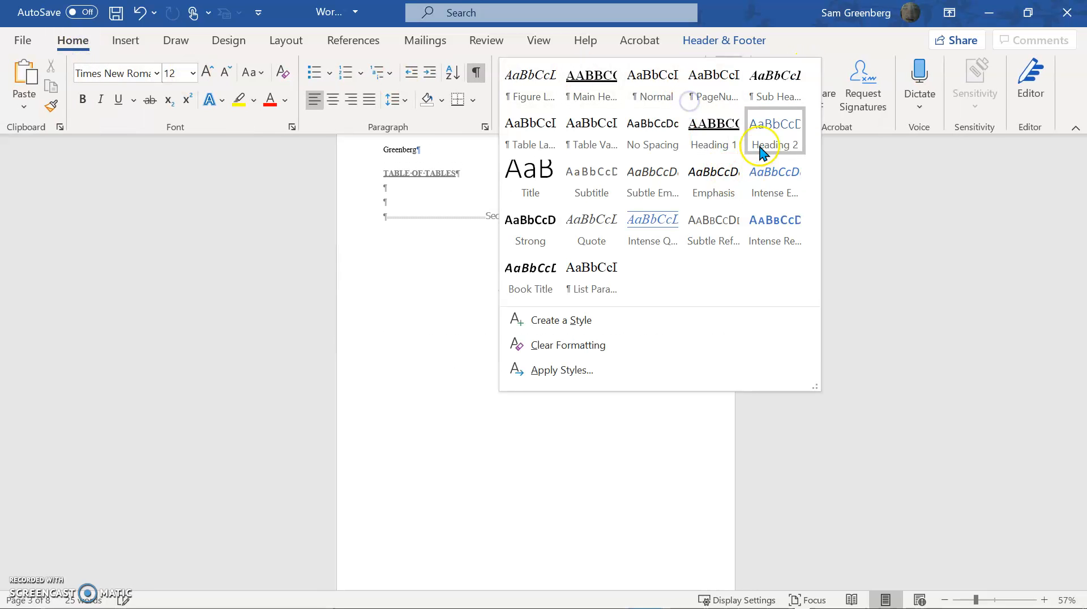
pyautogui.click(715, 85)
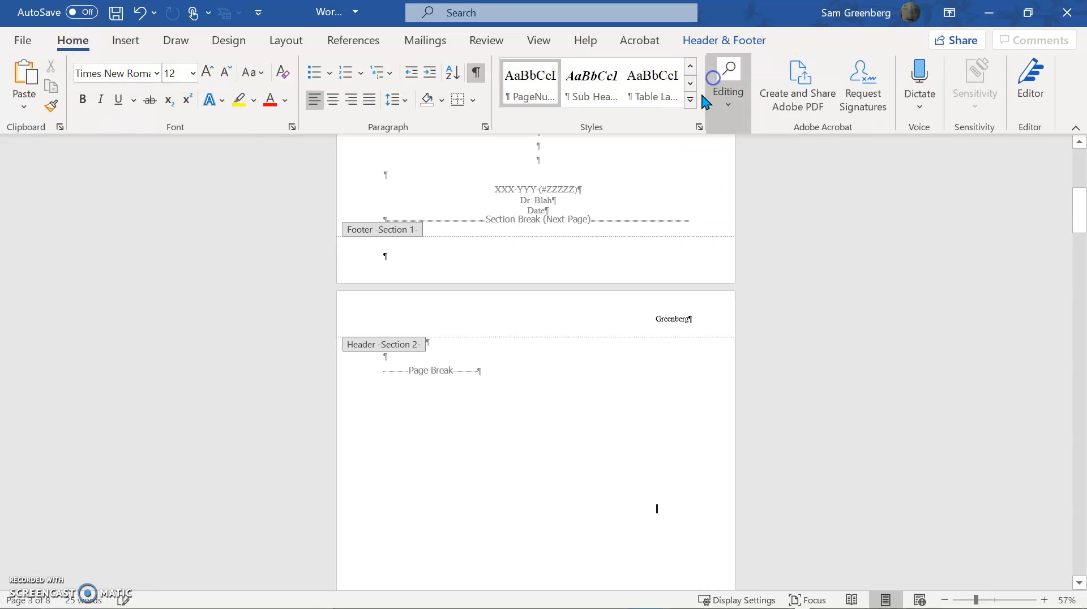
# - Check the restyled header from the title page through the Table of Tables to the start of Section 3
pyautogui.scroll(5, 476, 349)
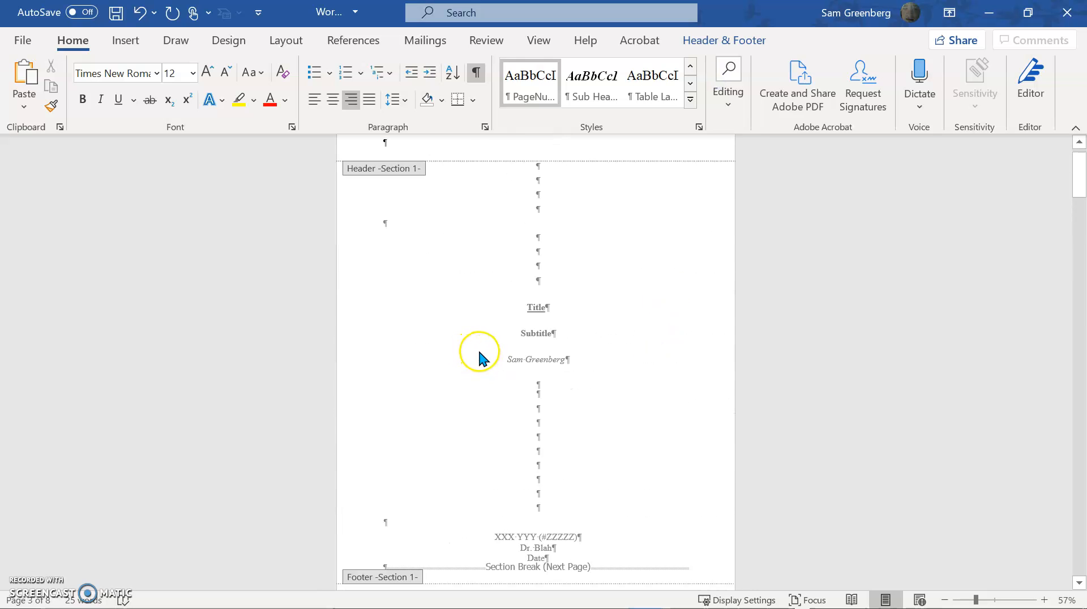
pyautogui.scroll(-8, 801, 377)
pyautogui.scroll(3, 802, 378)
pyautogui.scroll(-3, 802, 378)
pyautogui.scroll(5, 801, 378)
pyautogui.scroll(-2, 800, 375)
pyautogui.scroll(-2, 802, 381)
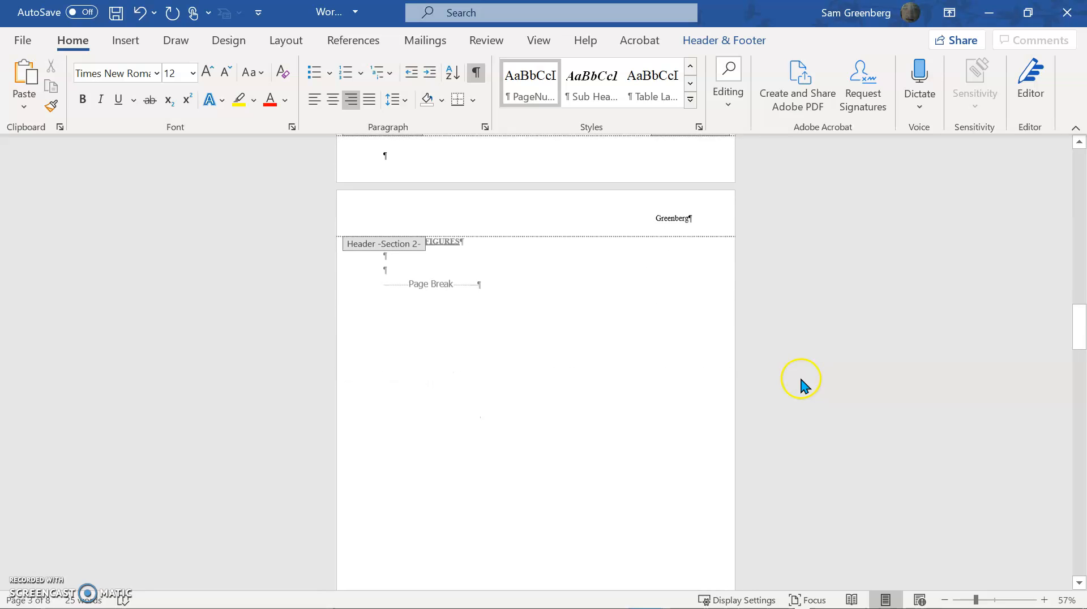
pyautogui.scroll(-5, 507, 379)
pyautogui.scroll(-8, 512, 379)
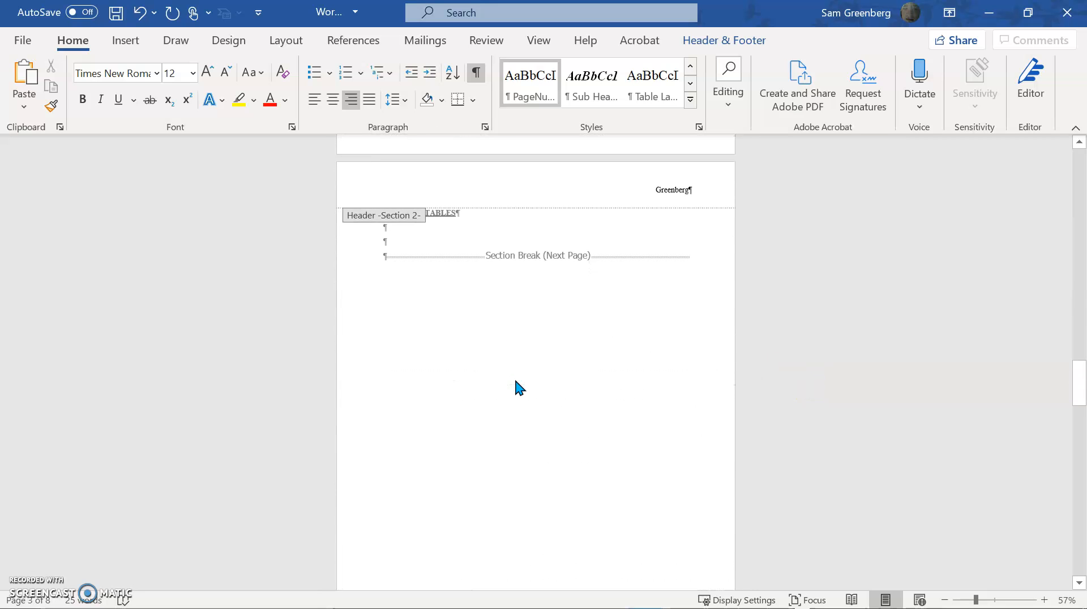
pyautogui.scroll(-1, 515, 380)
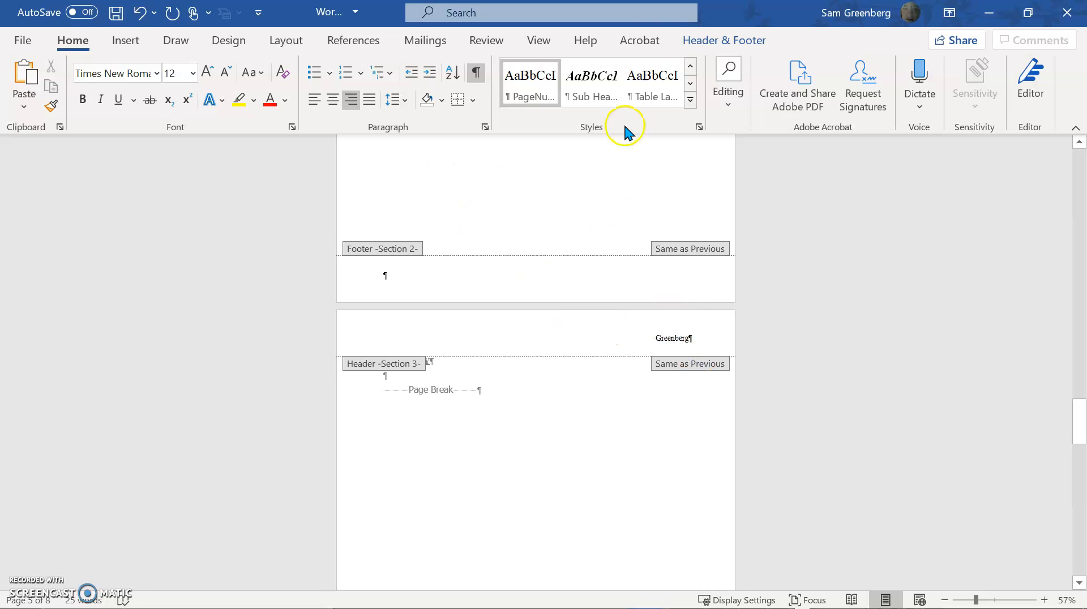
# - Examine the Section 3 and Section 4 headers and their link to the previous section, and recheck the Section 2 pages
pyautogui.click(746, 37)
pyautogui.scroll(-10, 634, 343)
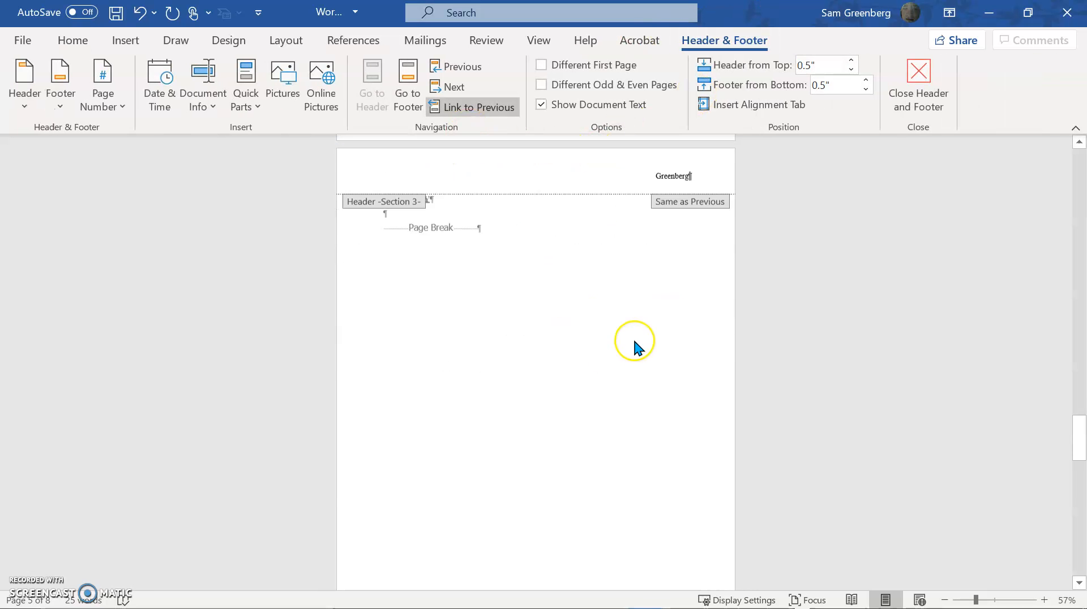
pyautogui.scroll(-8, 627, 345)
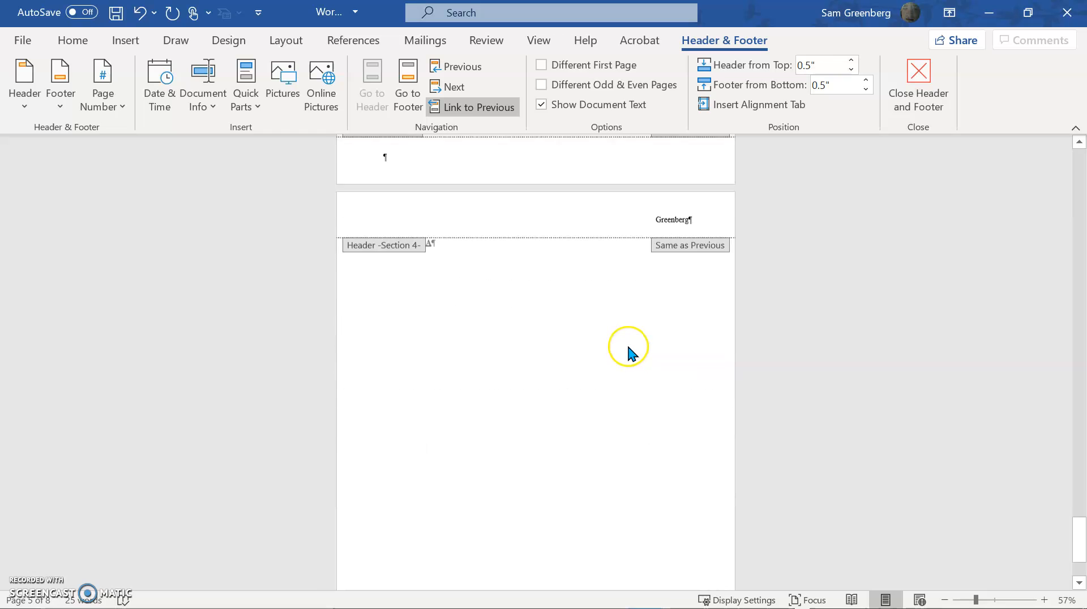
pyautogui.scroll(4, 626, 342)
pyautogui.scroll(12, 626, 341)
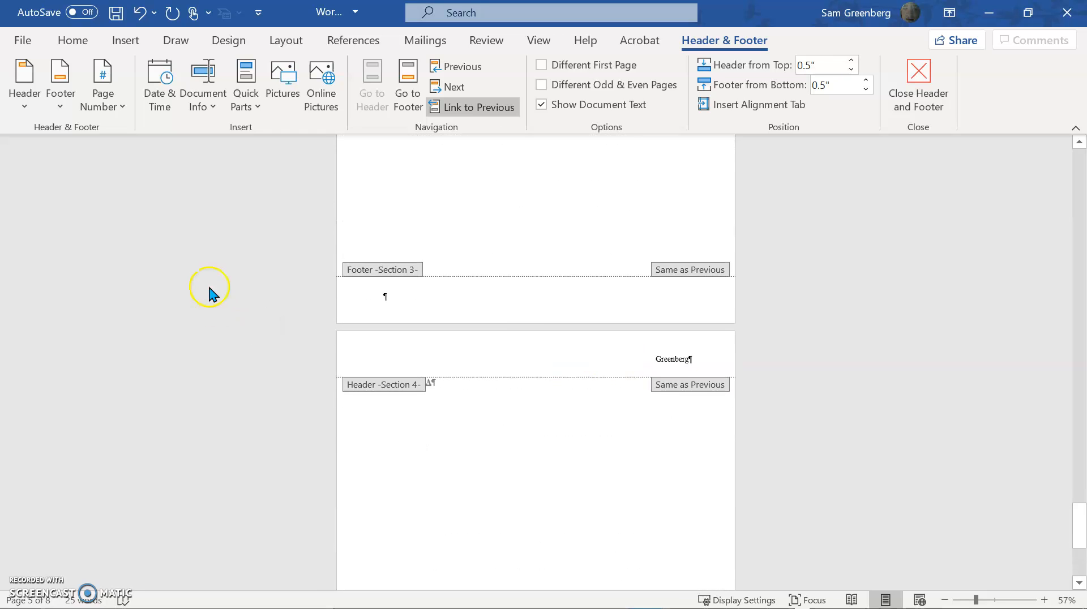
pyautogui.scroll(5, 689, 362)
pyautogui.scroll(-3, 690, 356)
pyautogui.scroll(9, 691, 357)
pyautogui.scroll(15, 691, 345)
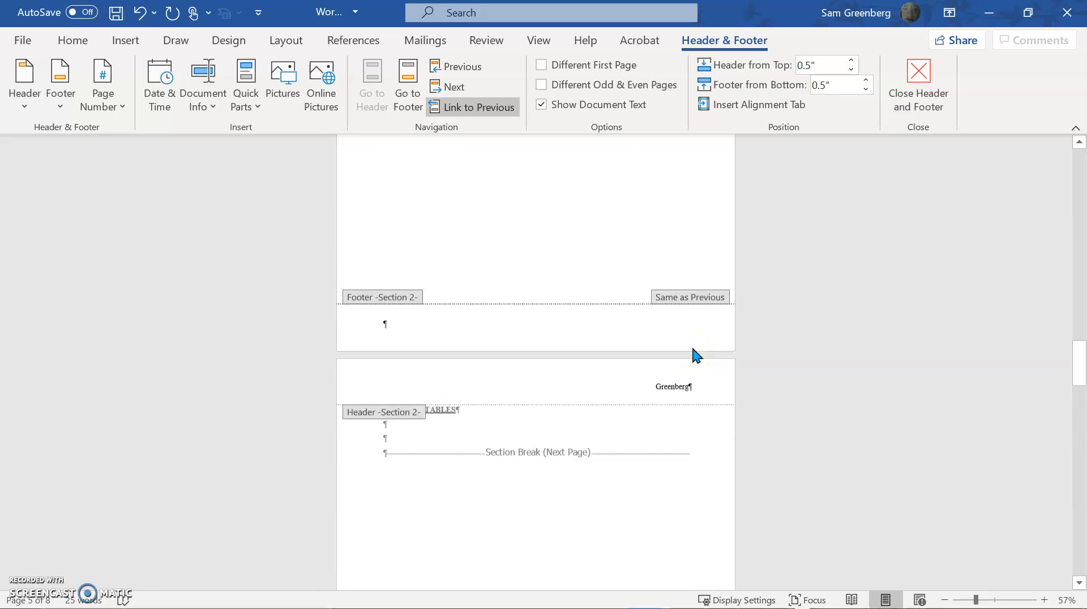
pyautogui.scroll(-4, 707, 317)
pyautogui.scroll(10, 723, 301)
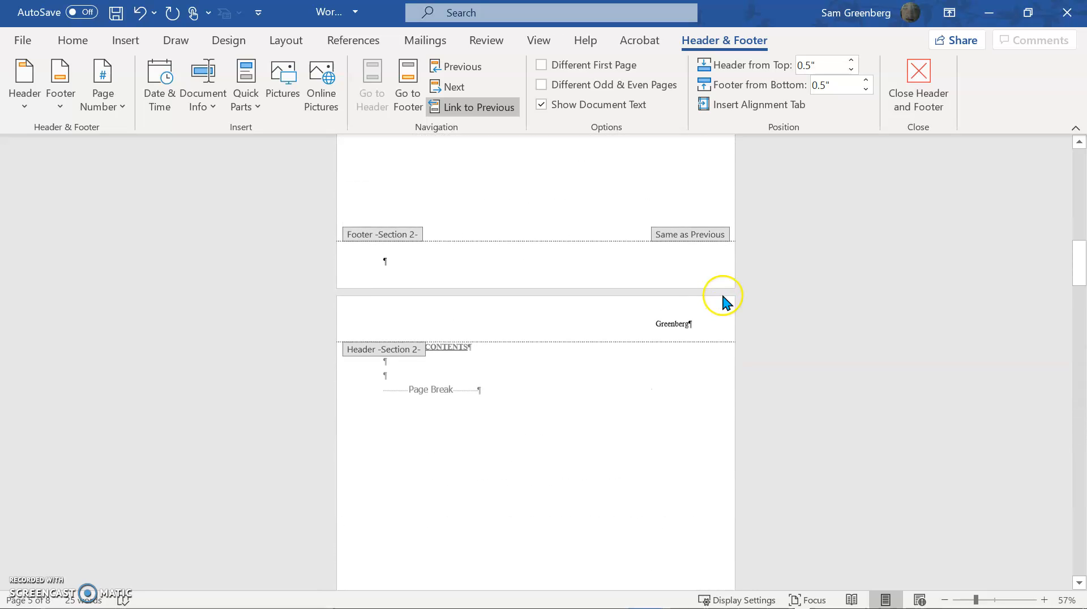
pyautogui.scroll(-5, 723, 301)
pyautogui.scroll(3, 722, 301)
pyautogui.scroll(2, 719, 296)
pyautogui.scroll(-10, 711, 297)
# - Set the Section 2 page numbers to the i, ii, iii format, starting at i
pyautogui.click(684, 396)
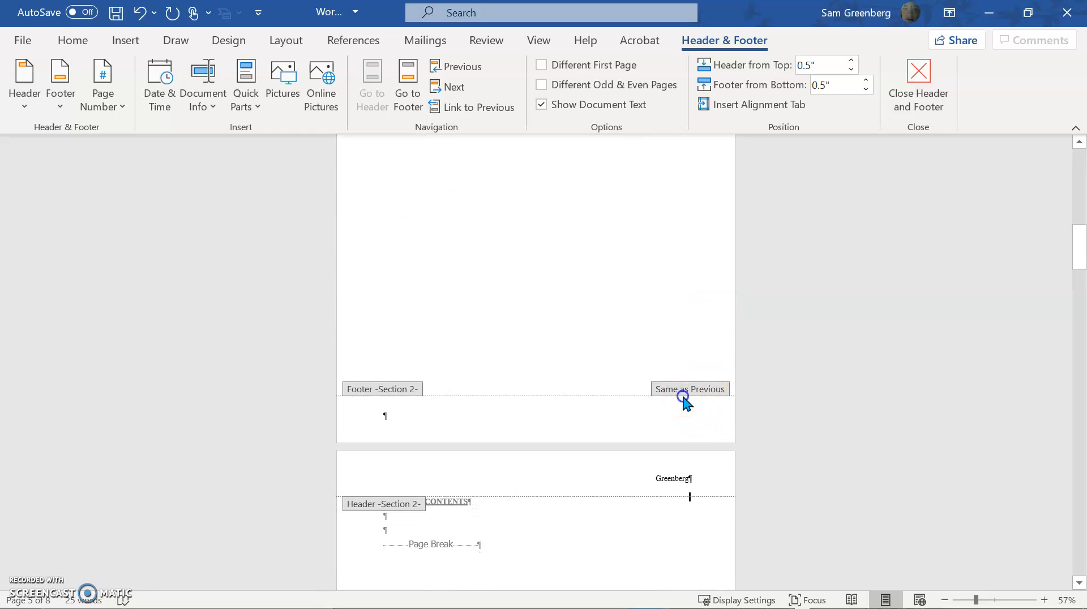
pyautogui.click(590, 439)
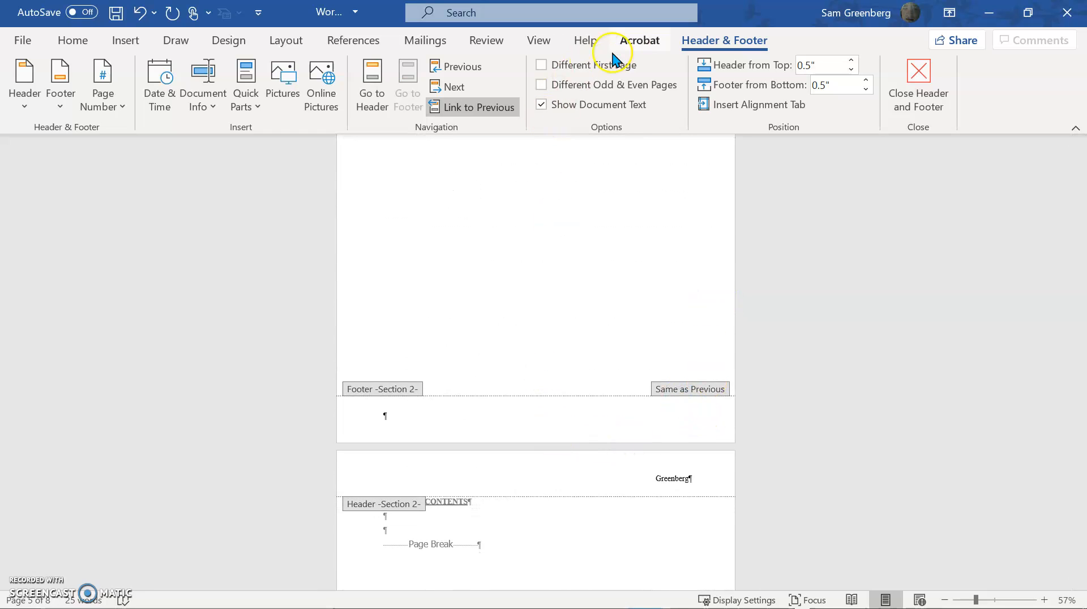
pyautogui.click(139, 41)
pyautogui.click(815, 104)
pyautogui.moveTo(820, 129)
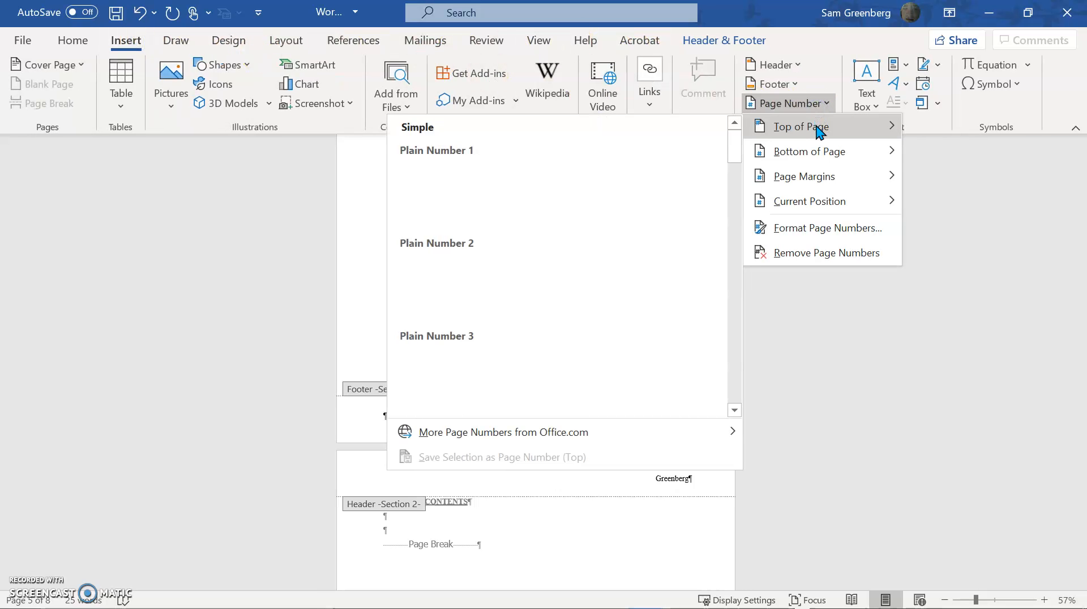
pyautogui.click(824, 228)
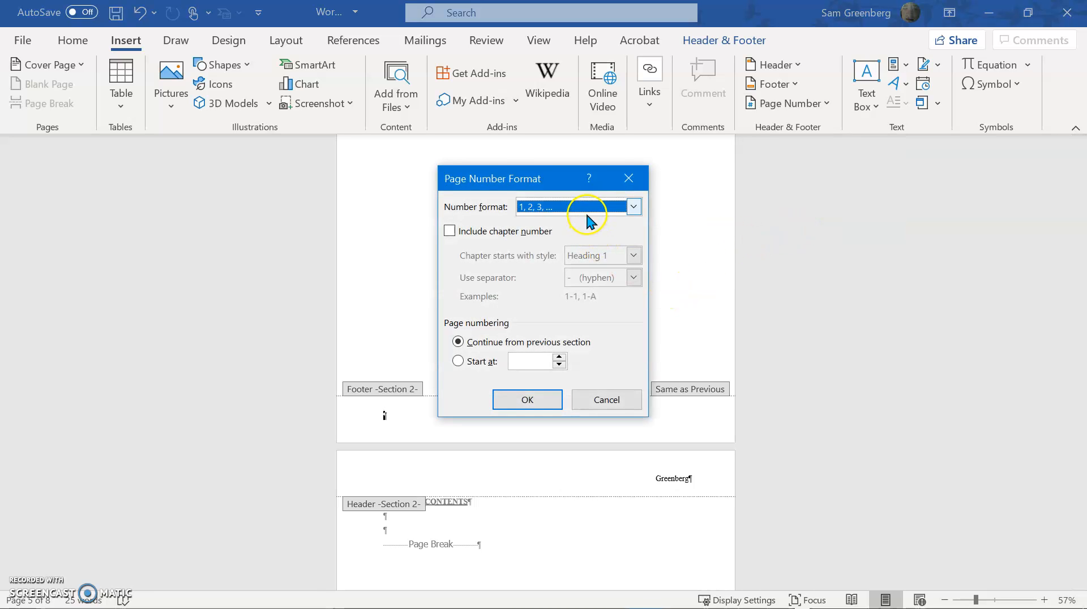
pyautogui.click(589, 205)
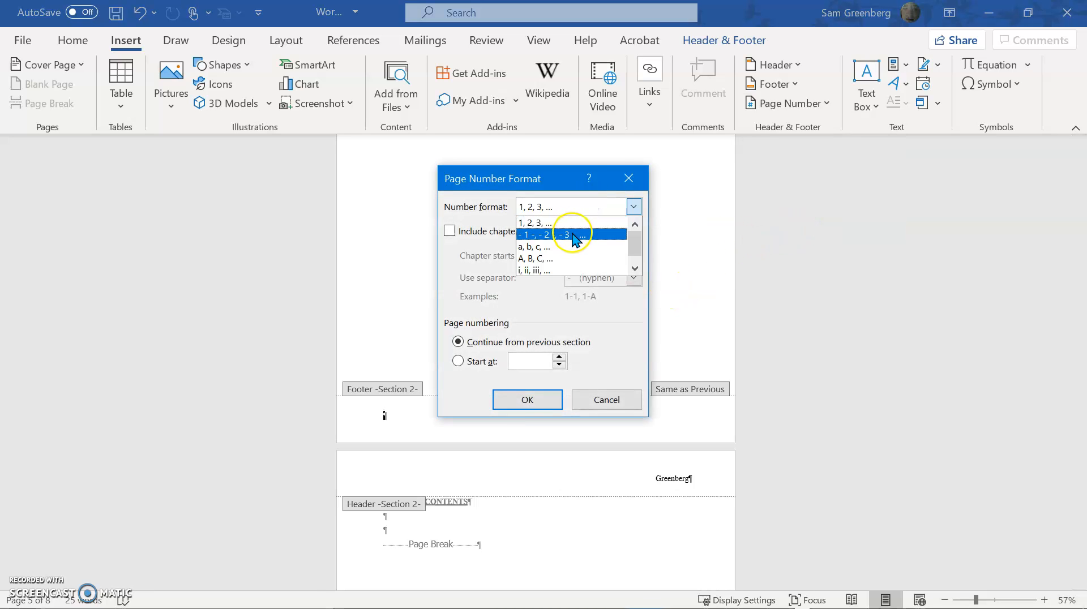
pyautogui.scroll(-1, 569, 263)
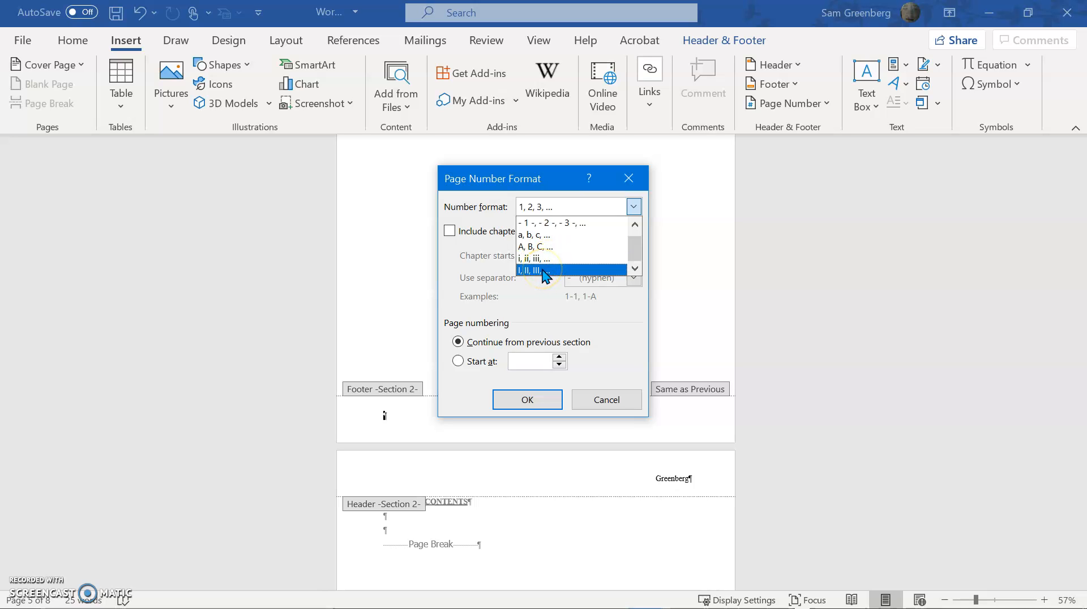
pyautogui.click(545, 262)
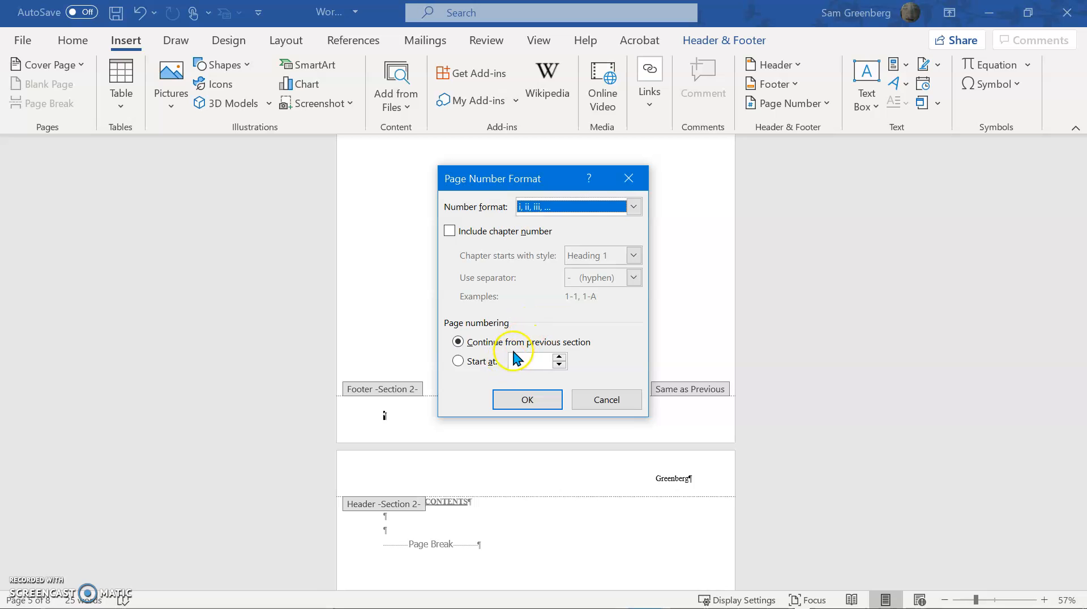
pyautogui.click(488, 361)
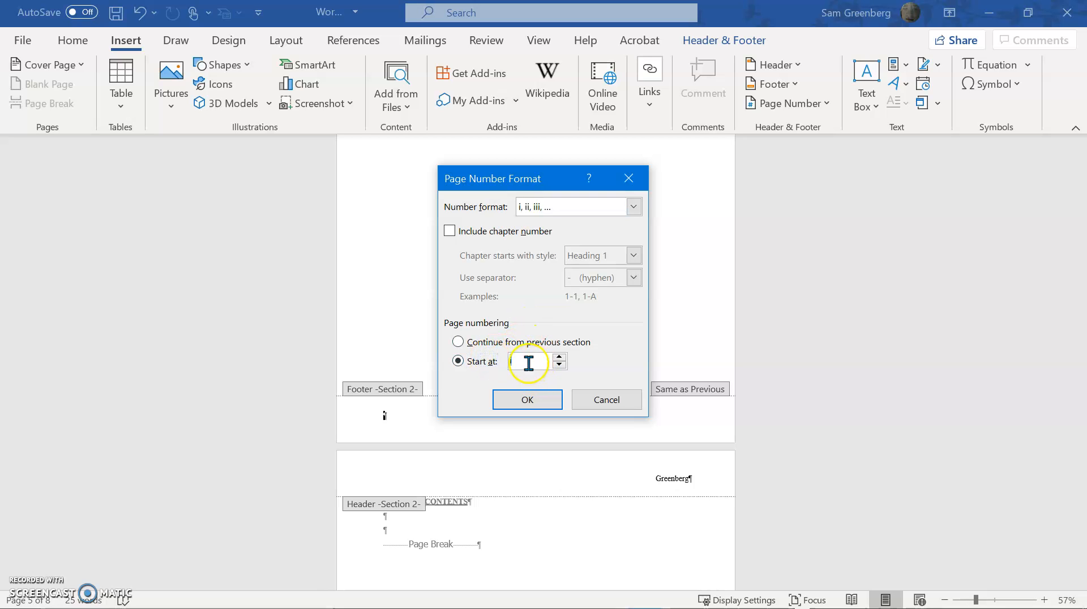
pyautogui.click(518, 403)
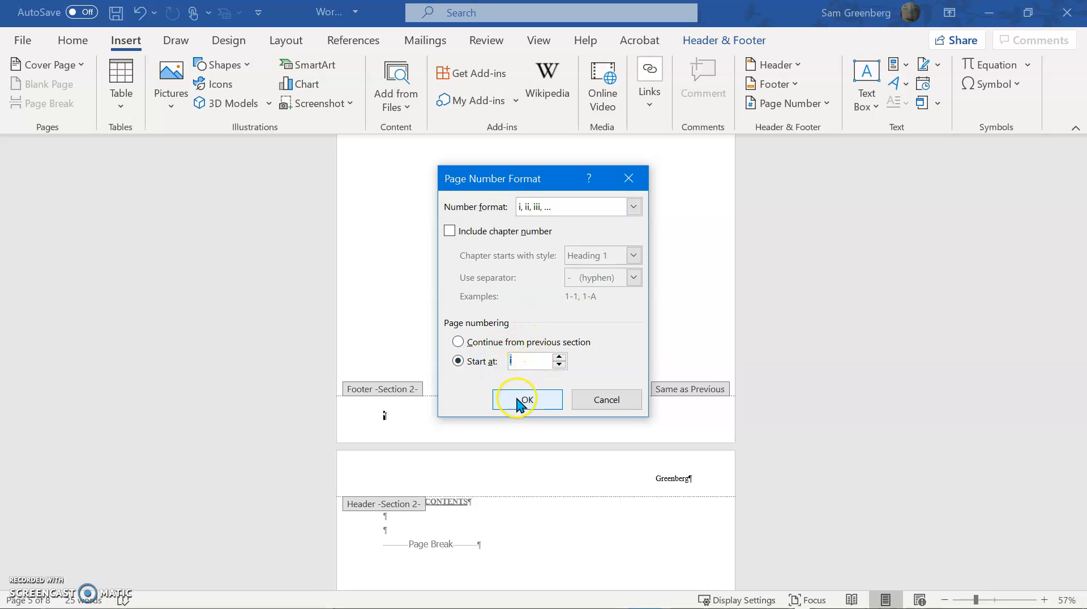
pyautogui.click(531, 401)
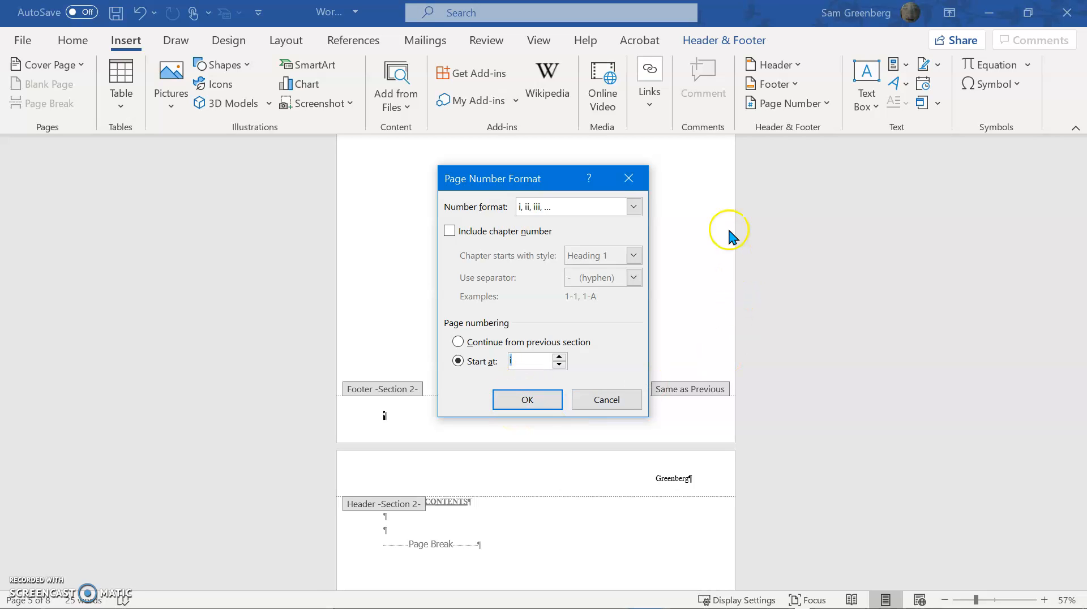
pyautogui.click(553, 399)
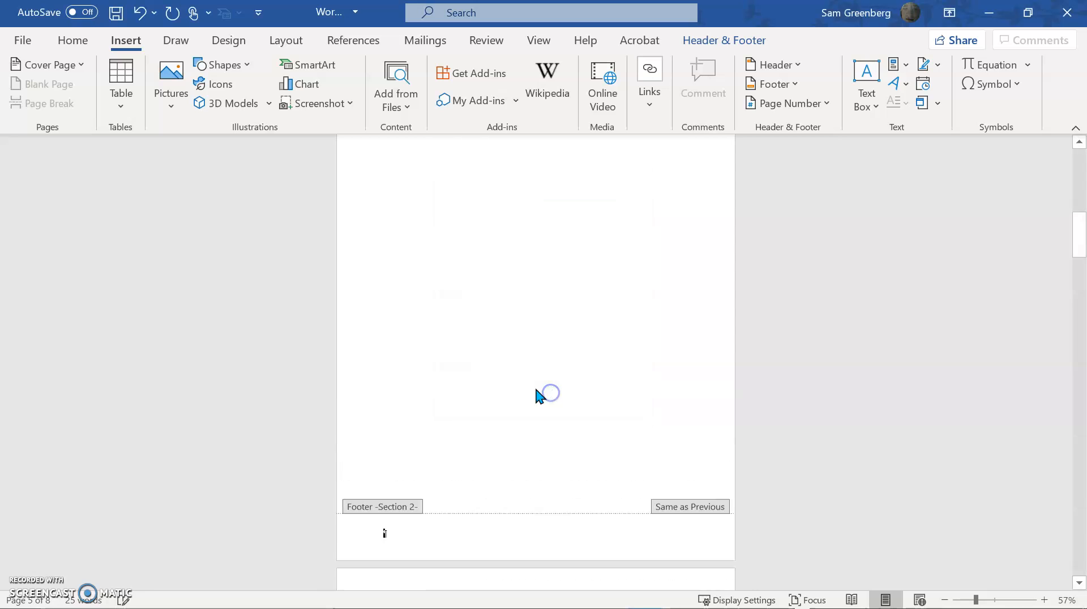
# - Try applying the custom page number style to the empty Section 2 footer paragraph
pyautogui.click(73, 40)
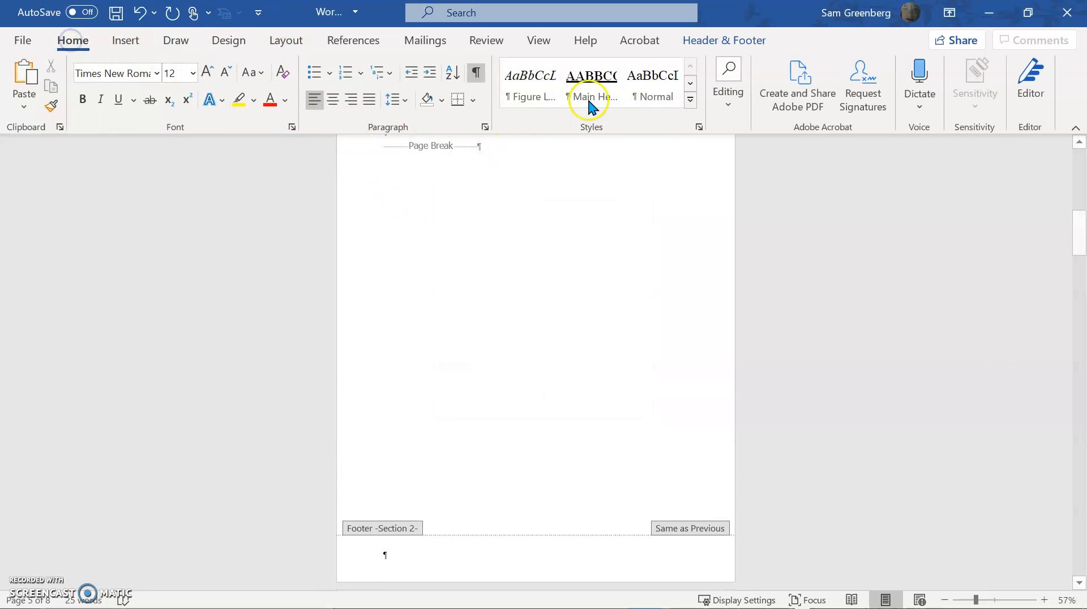
pyautogui.click(693, 86)
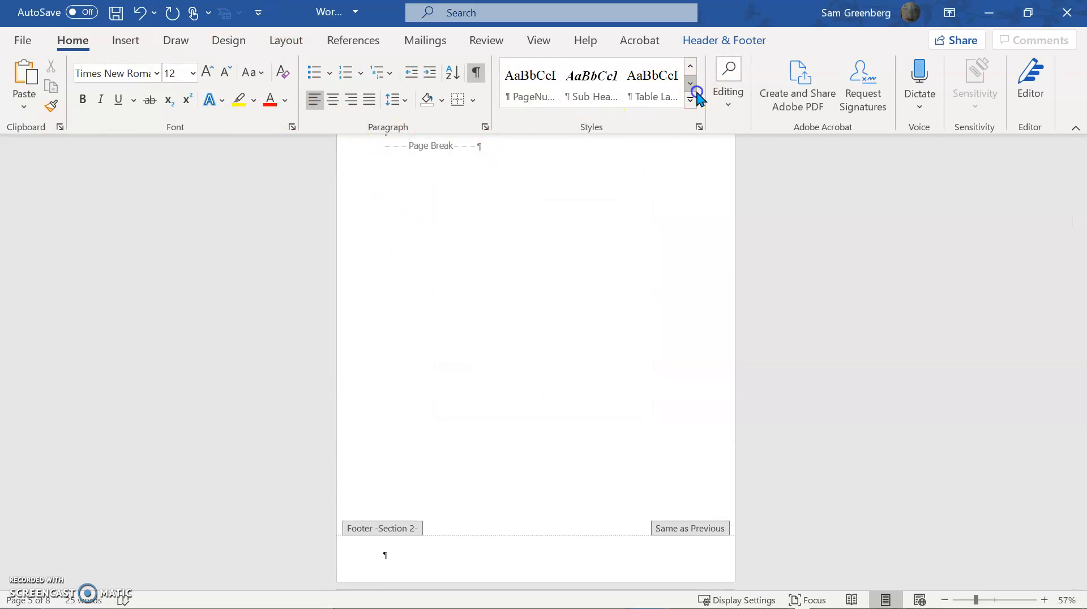
pyautogui.click(689, 112)
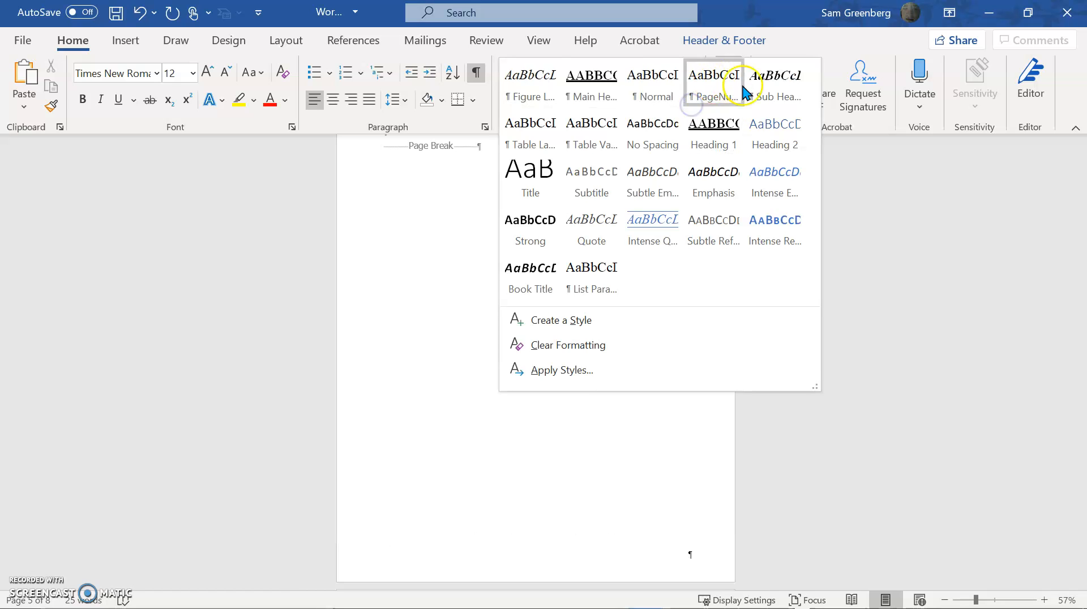
pyautogui.click(702, 95)
# - Check the title page and Section 2 footers for page numbers, and recheck the page number format settings
pyautogui.scroll(8, 668, 327)
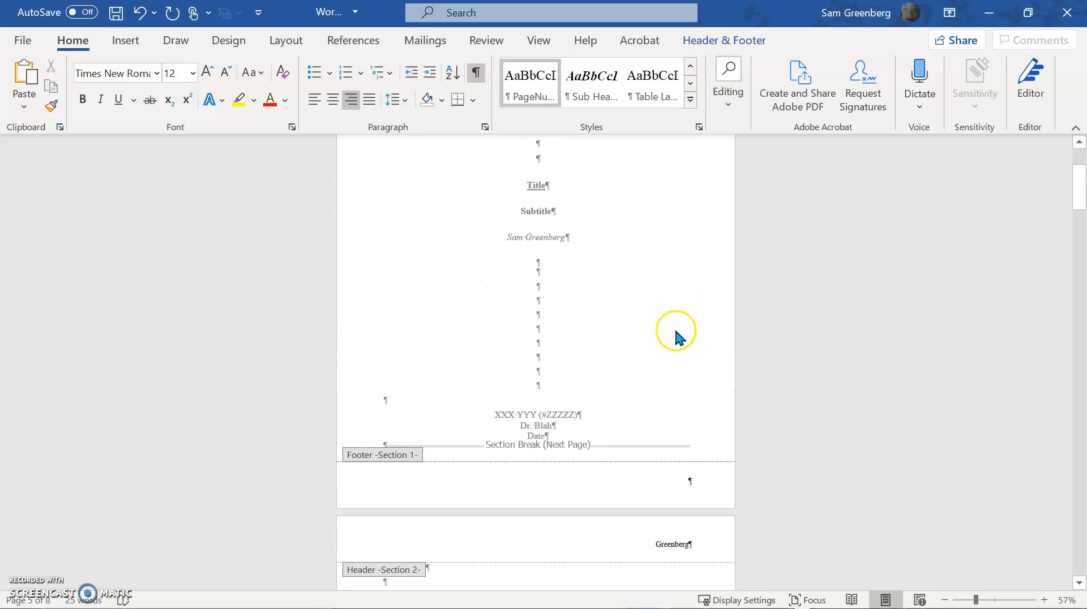
pyautogui.click(660, 459)
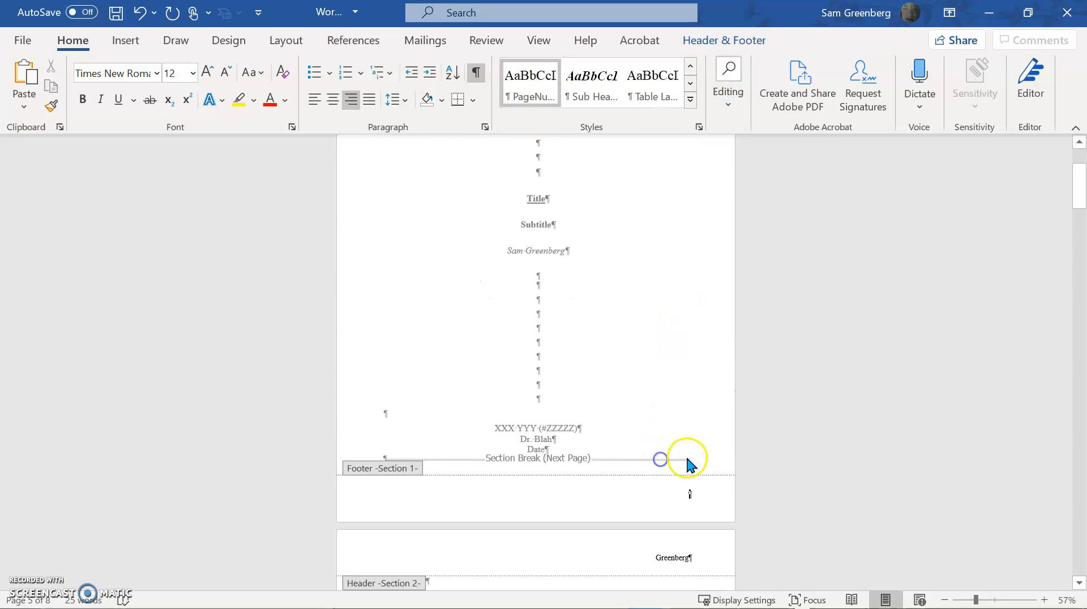
pyautogui.doubleClick(642, 363)
pyautogui.scroll(-10, 595, 453)
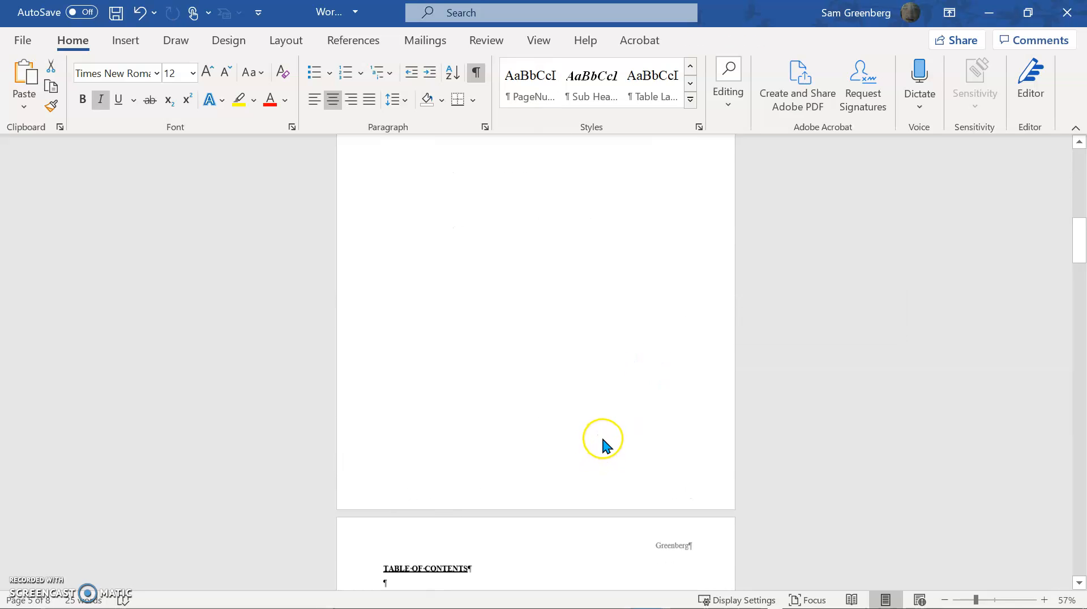
pyautogui.scroll(8, 629, 398)
pyautogui.scroll(-10, 631, 396)
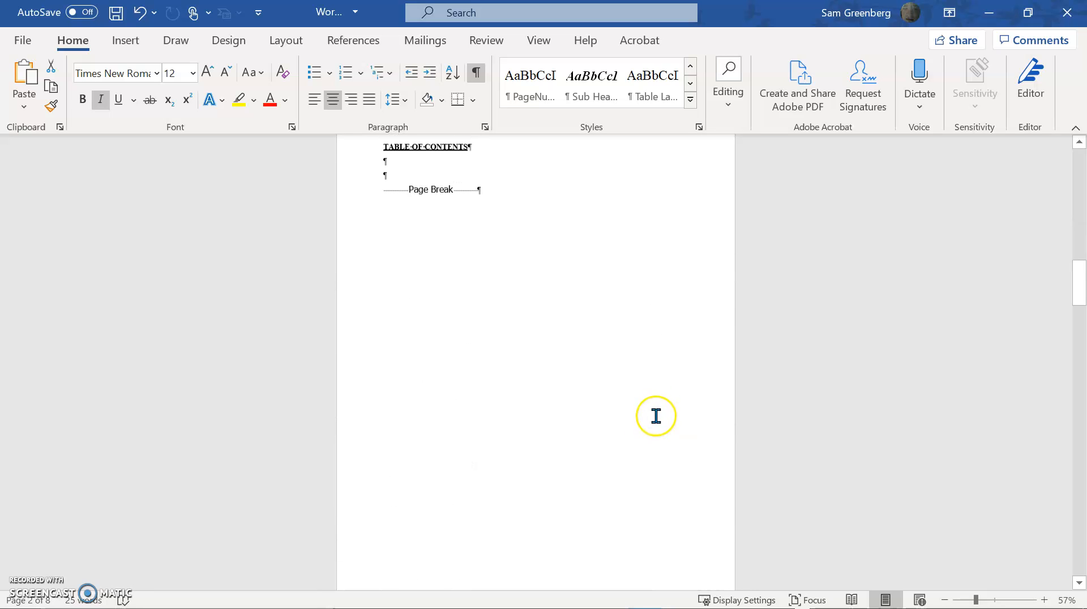
pyautogui.scroll(5, 655, 416)
pyautogui.click(663, 437)
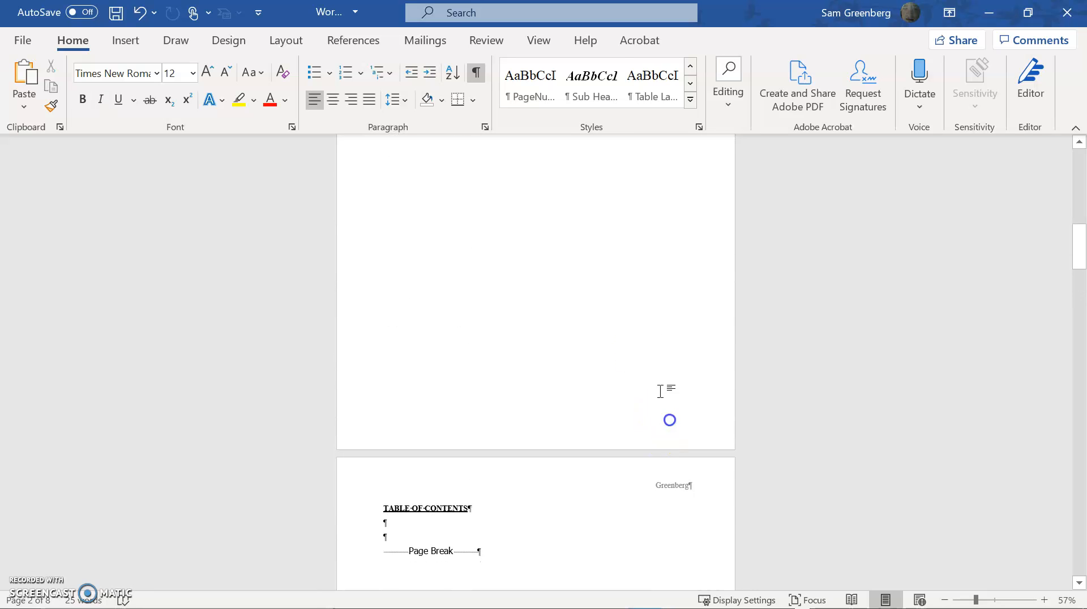
pyautogui.click(132, 43)
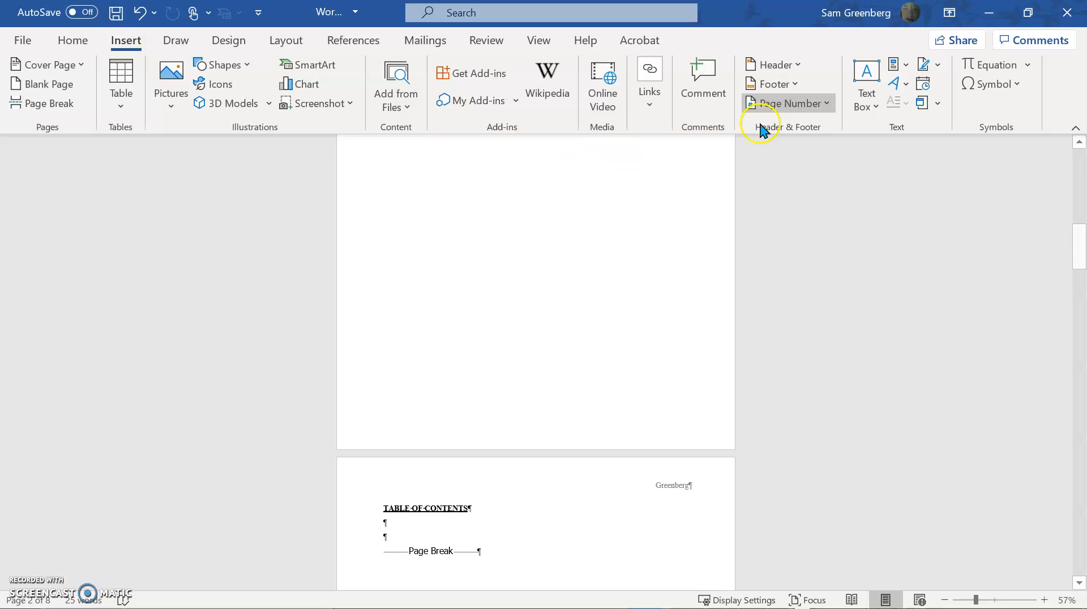
pyautogui.click(797, 105)
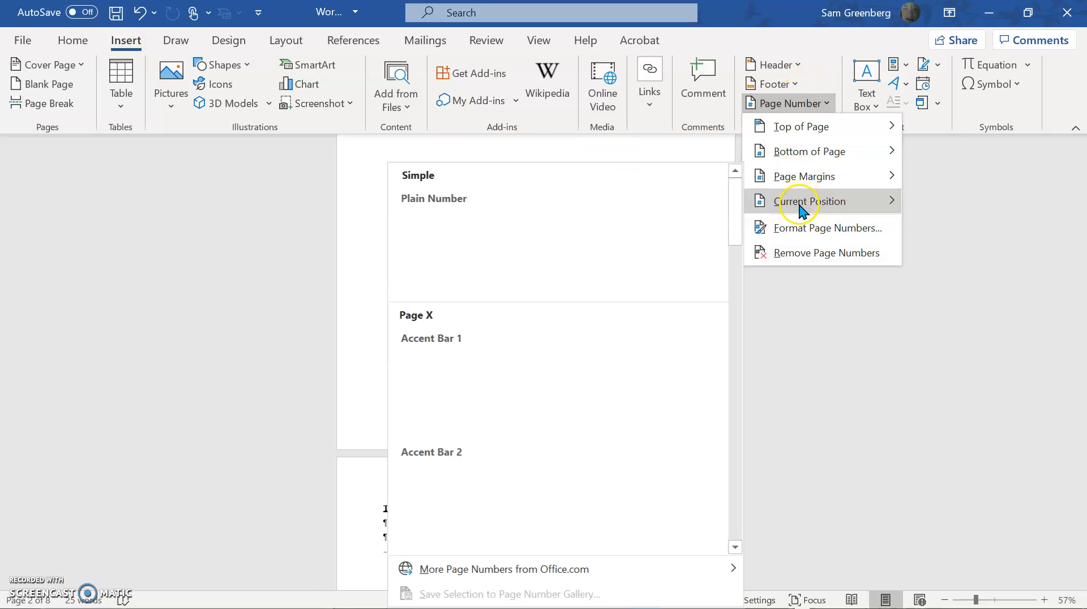
pyautogui.click(797, 225)
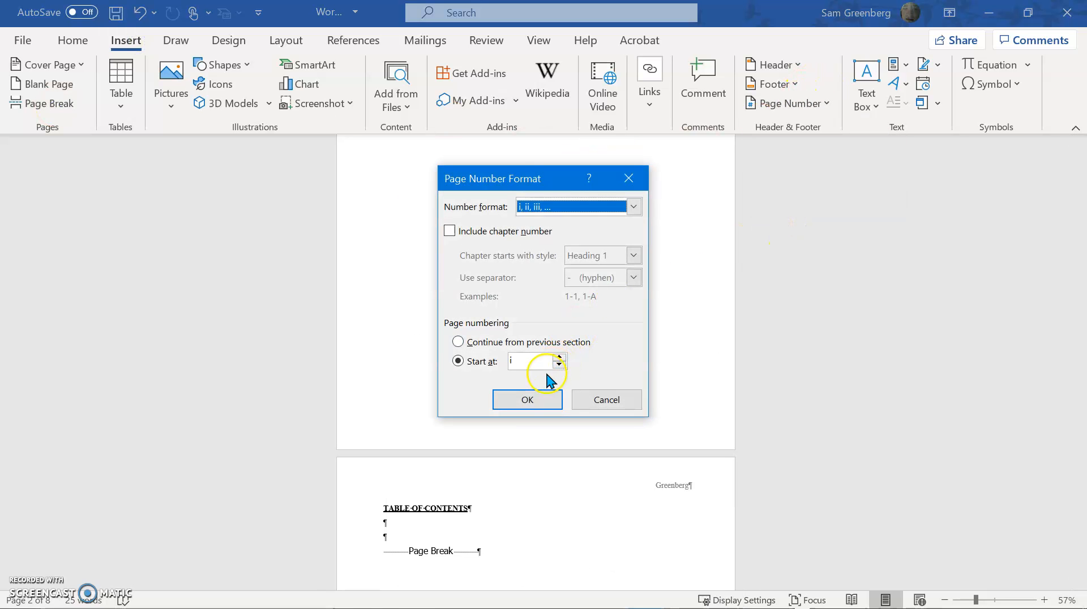
pyautogui.click(530, 401)
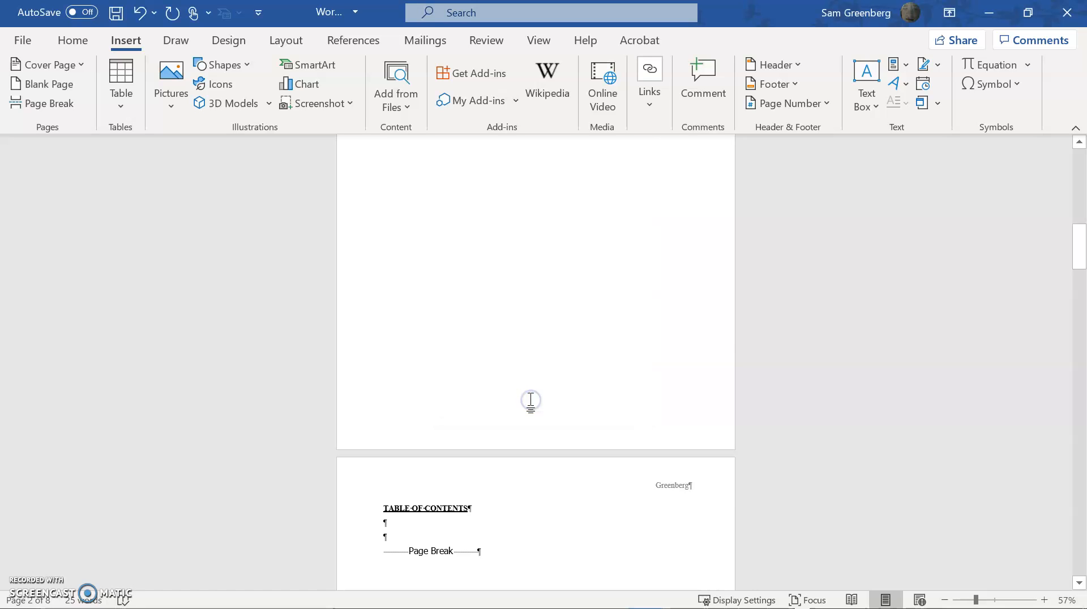
# - Insert a plain left-aligned page number at the bottom of the Section 2 pages and unlink that footer from the previous section
pyautogui.click(530, 401)
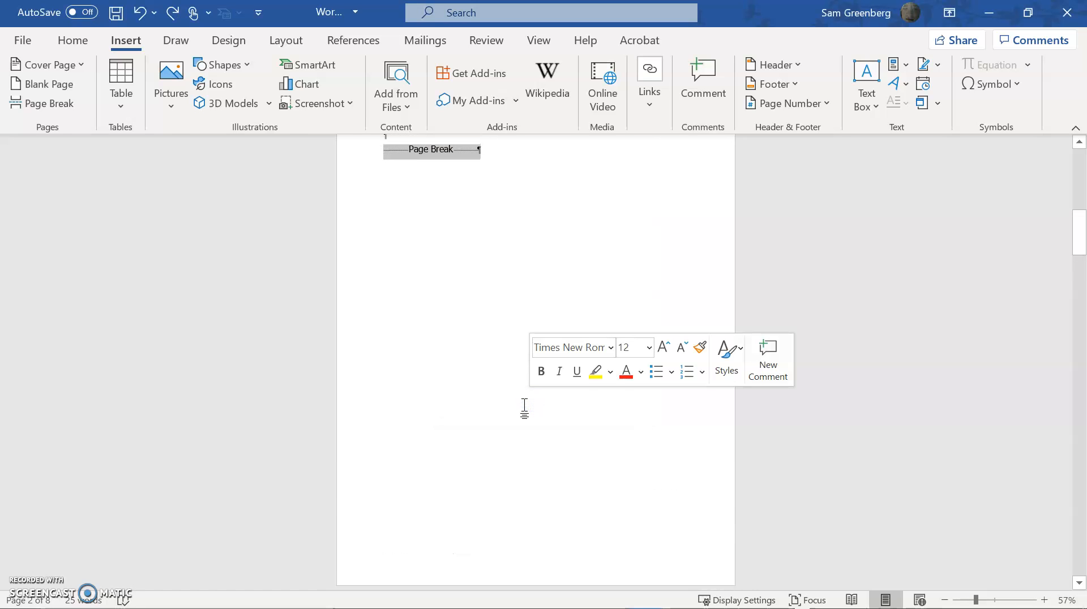
pyautogui.click(344, 511)
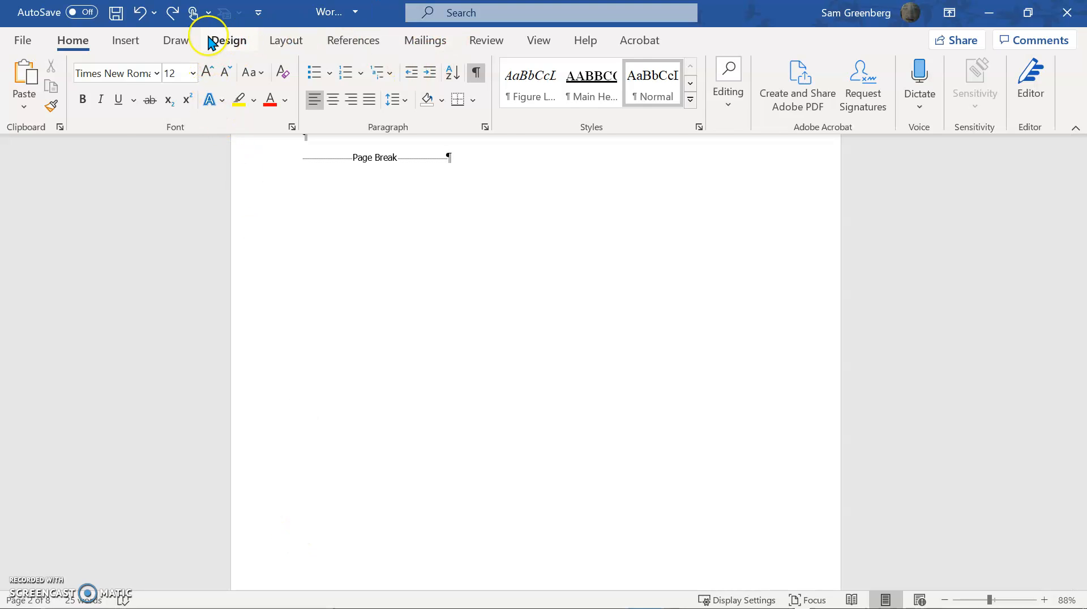
pyautogui.click(128, 41)
pyautogui.click(761, 106)
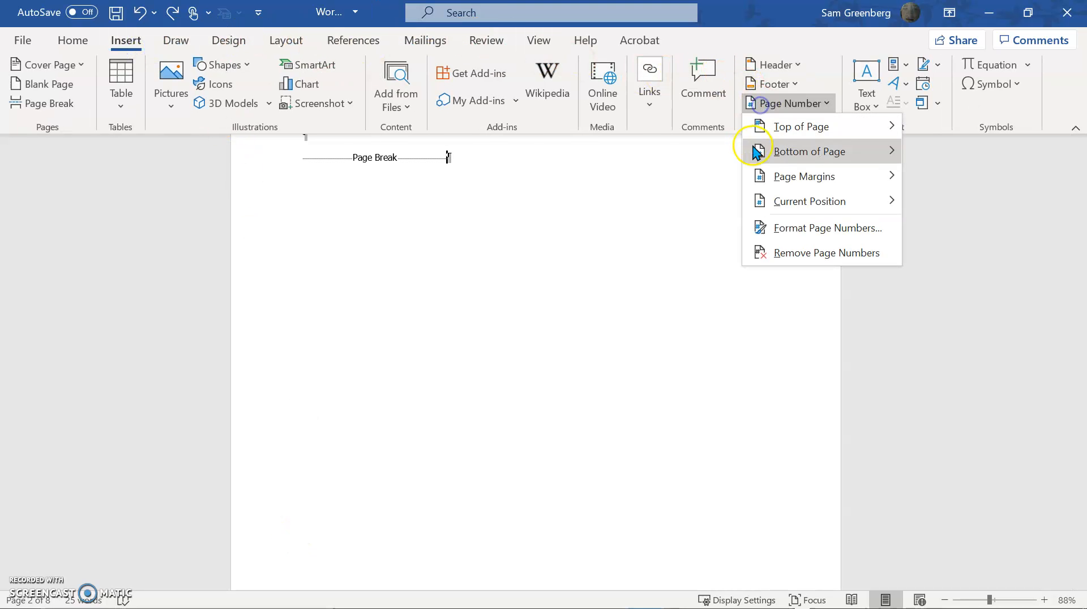
pyautogui.moveTo(757, 153)
pyautogui.click(660, 192)
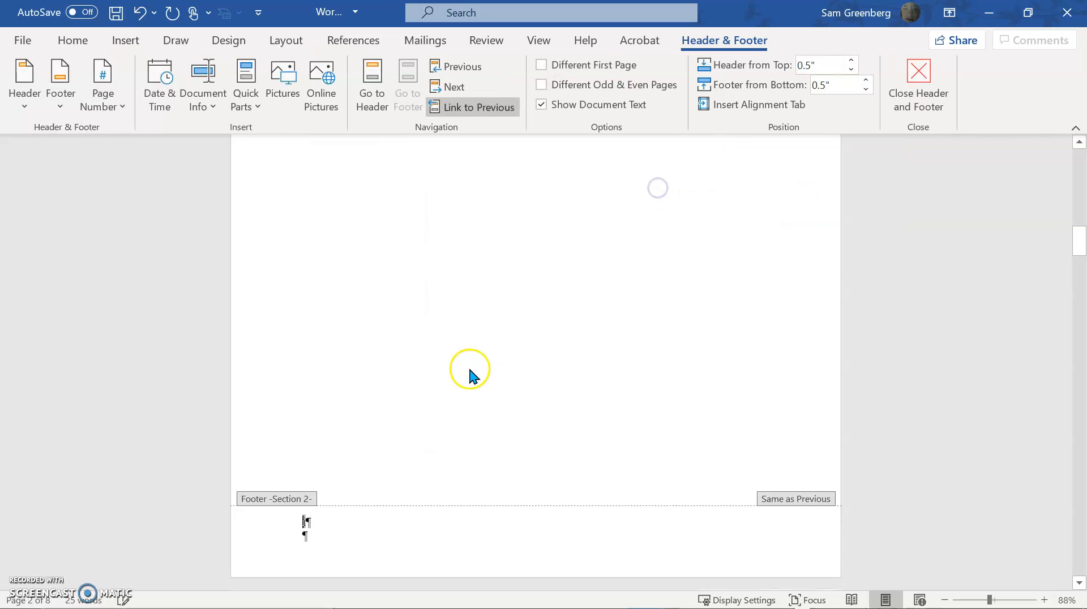
pyautogui.scroll(-1, 469, 377)
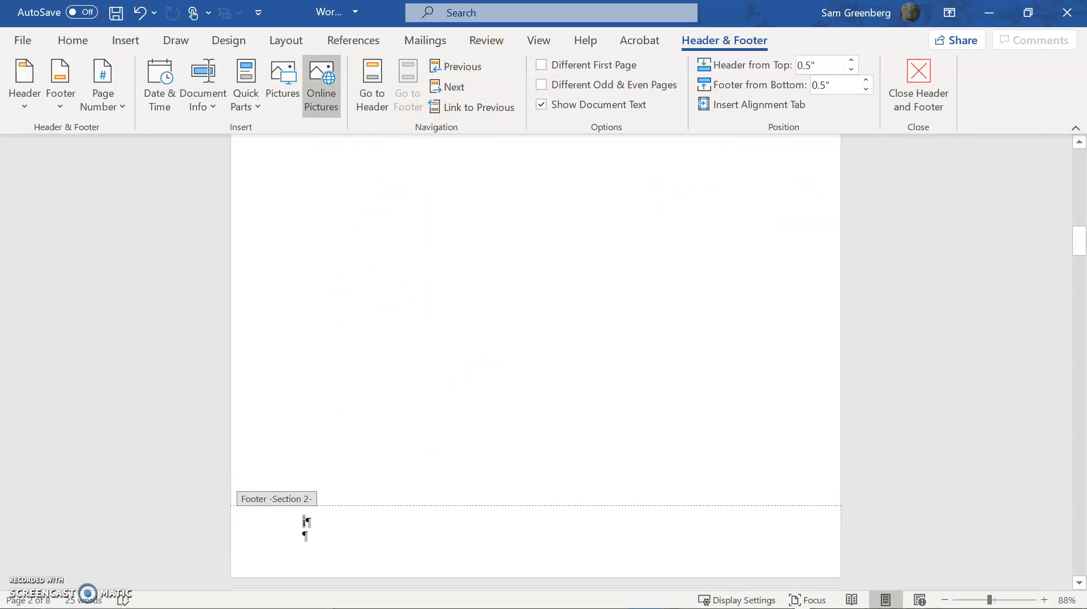
# - Apply the custom page number style to the page number in the Section 2 footer
pyautogui.click(73, 40)
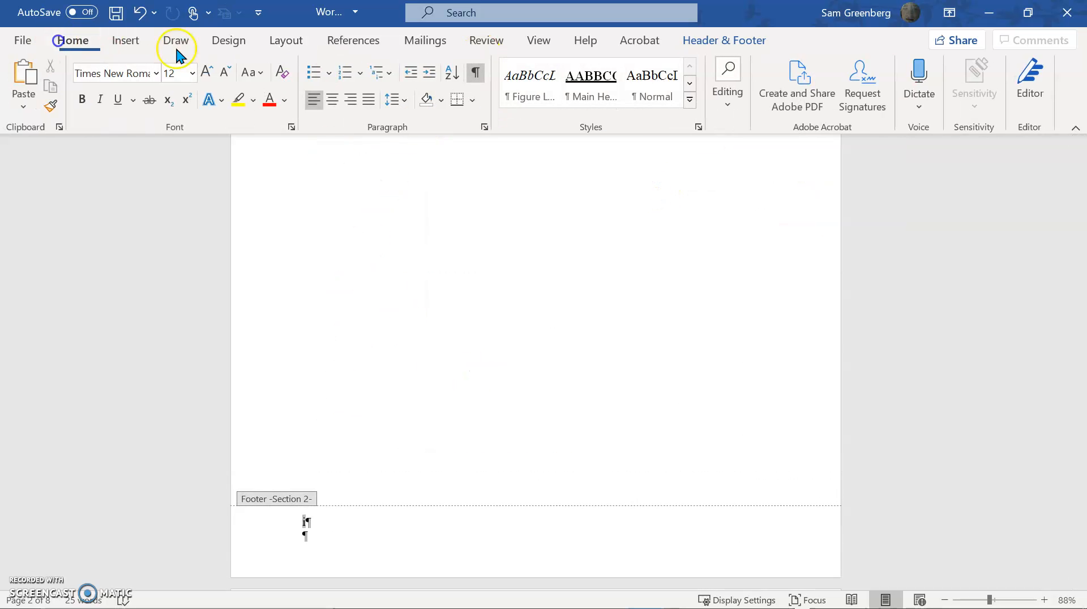
pyautogui.click(691, 96)
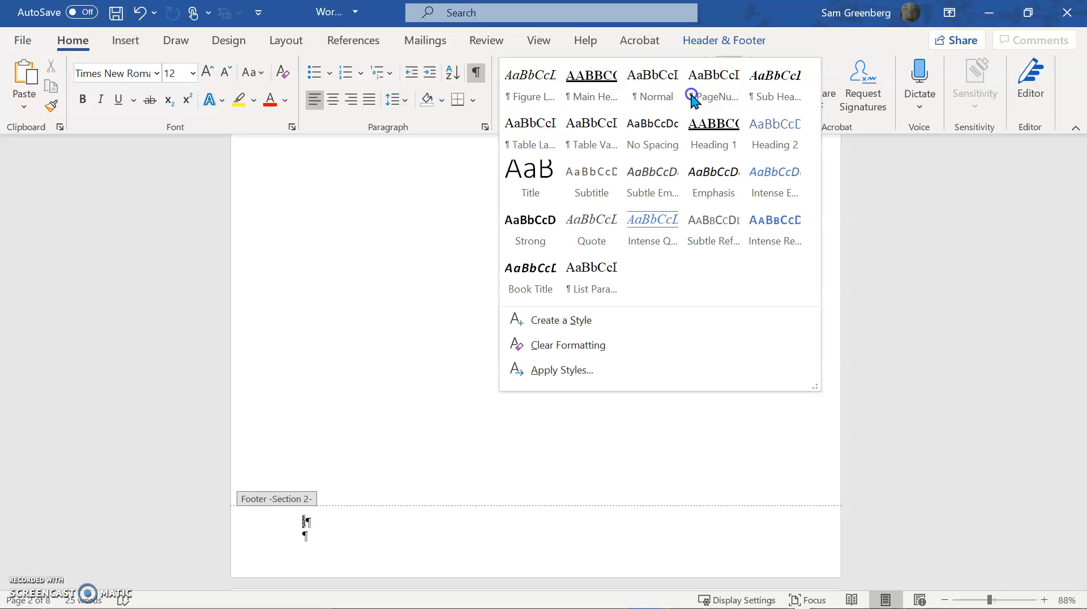
pyautogui.click(726, 90)
# - Clear the page number from the title page's Section 1 footer
pyautogui.scroll(10, 616, 469)
pyautogui.scroll(-2, 538, 504)
pyautogui.scroll(1, 453, 498)
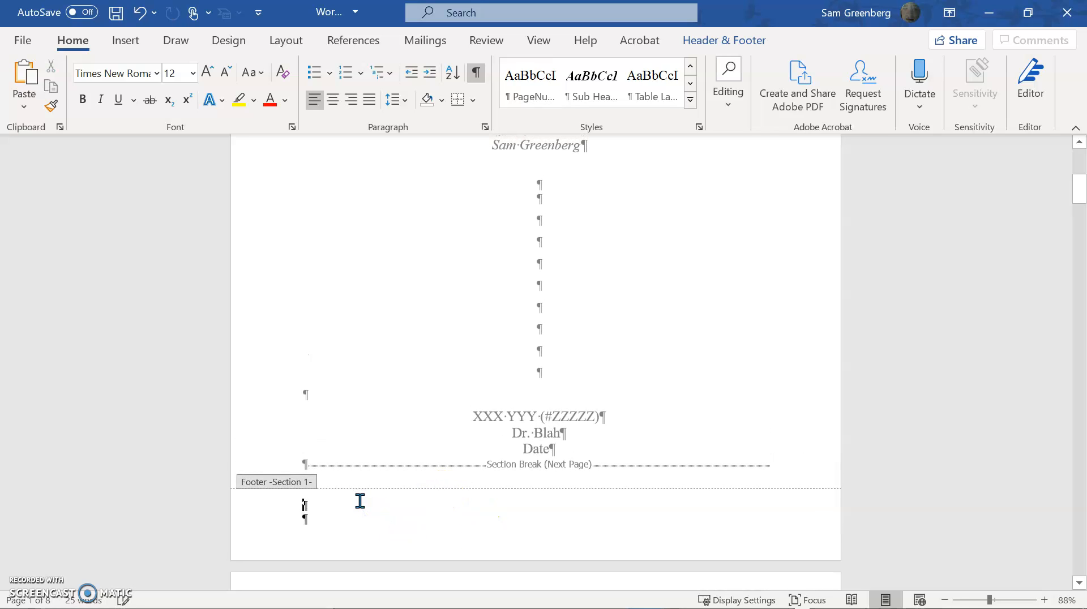
# - Close the footer and check the page numbering from the title page through the end of Section 2
pyautogui.scroll(-15, 344, 512)
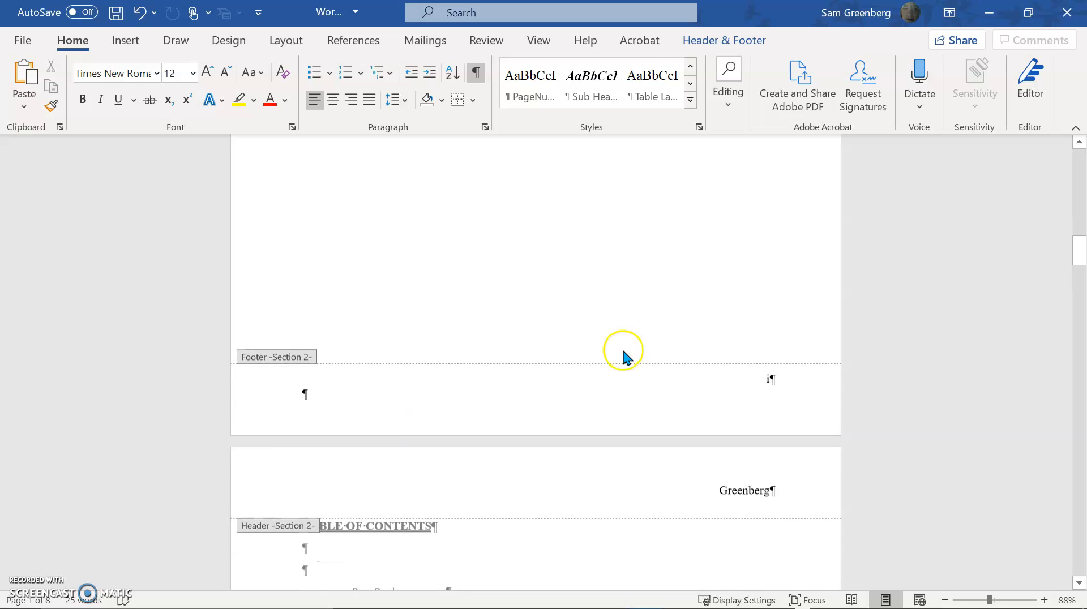
pyautogui.scroll(-5, 623, 351)
pyautogui.doubleClick(763, 315)
pyautogui.scroll(8, 684, 383)
pyautogui.click(705, 313)
pyautogui.scroll(-20, 677, 361)
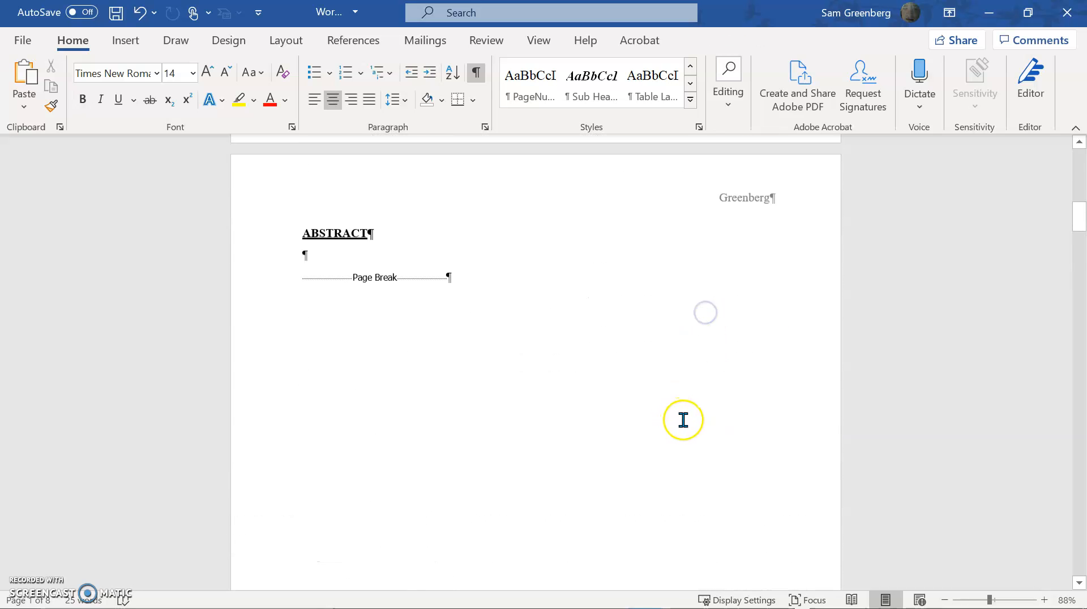
pyautogui.scroll(-20, 692, 436)
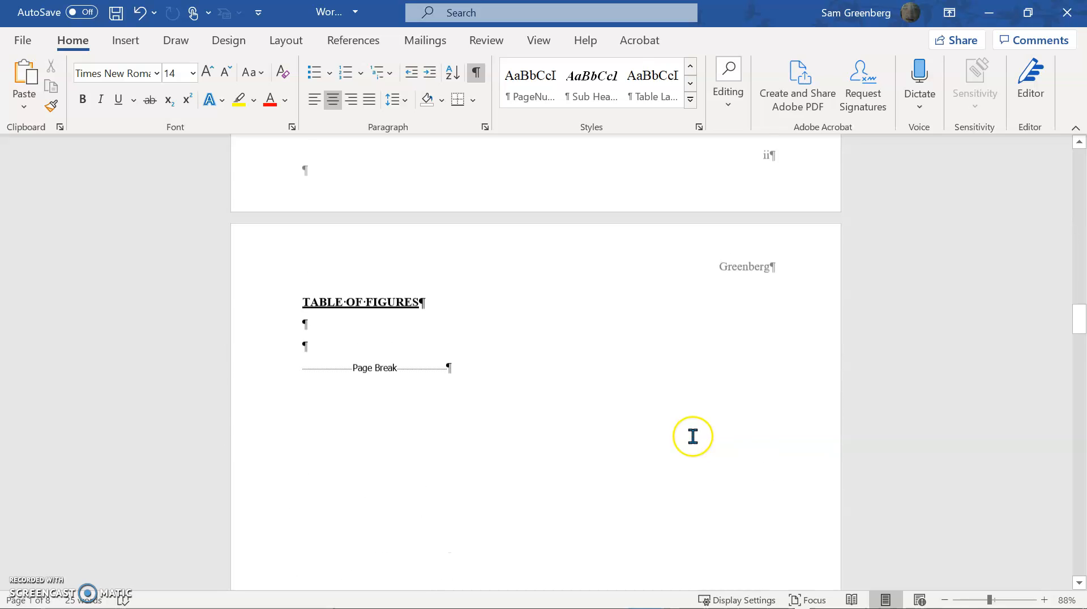
pyautogui.scroll(-12, 694, 439)
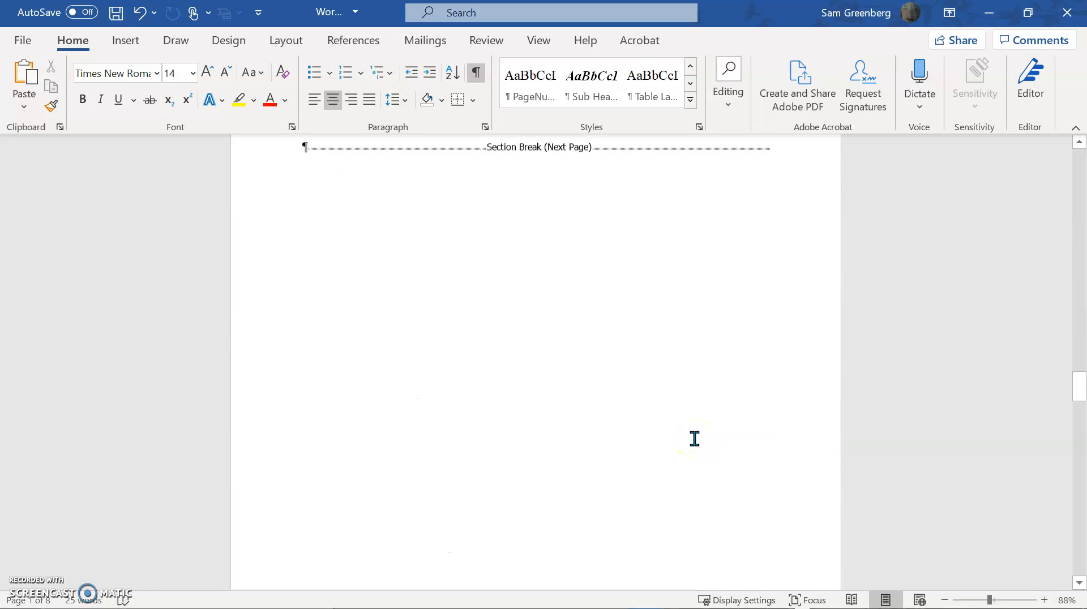
# - Open the footer of the Section 3 main body pages and unlink it from the previous section
pyautogui.scroll(-5, 694, 439)
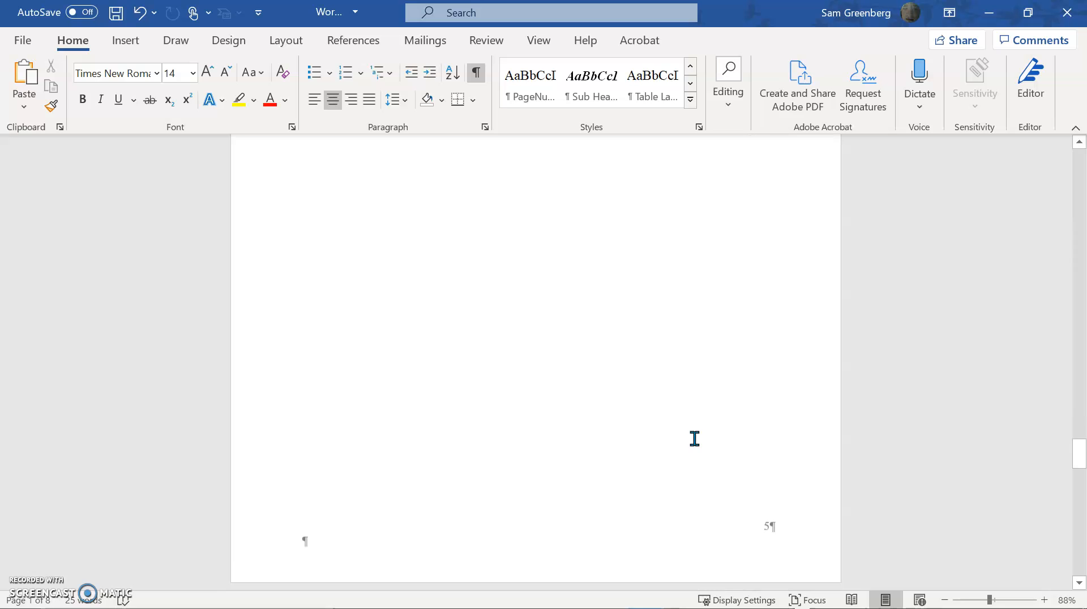
pyautogui.click(743, 467)
pyautogui.doubleClick(778, 493)
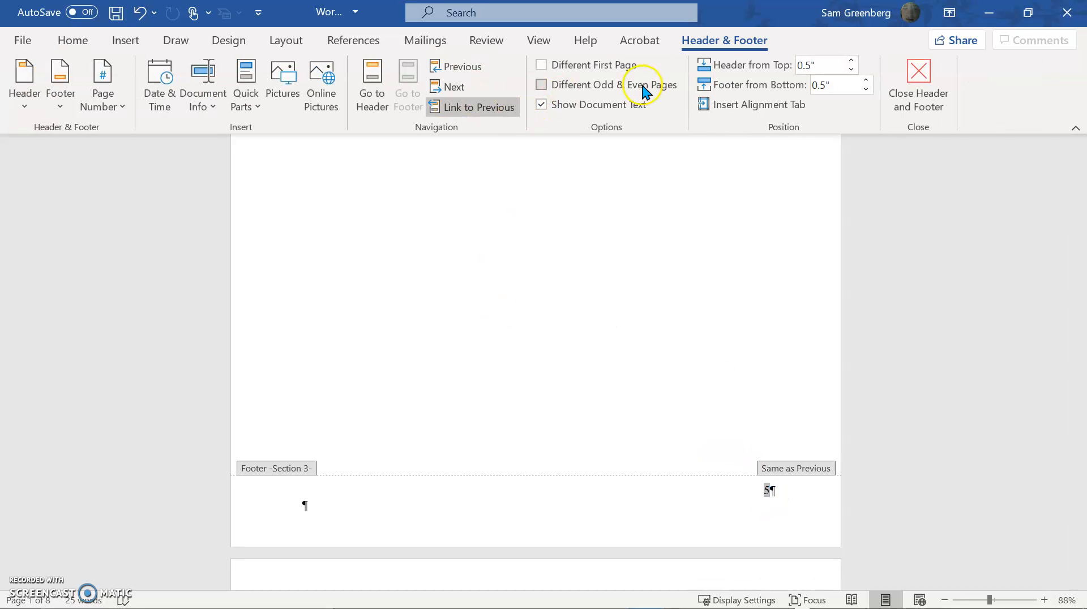
pyautogui.click(494, 115)
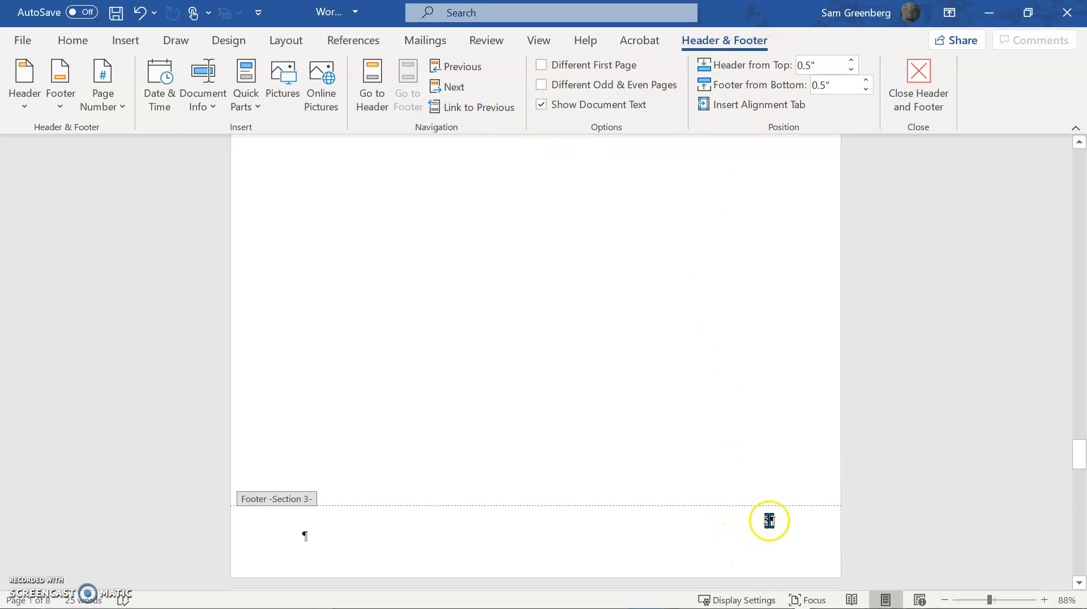
pyautogui.rightClick(769, 521)
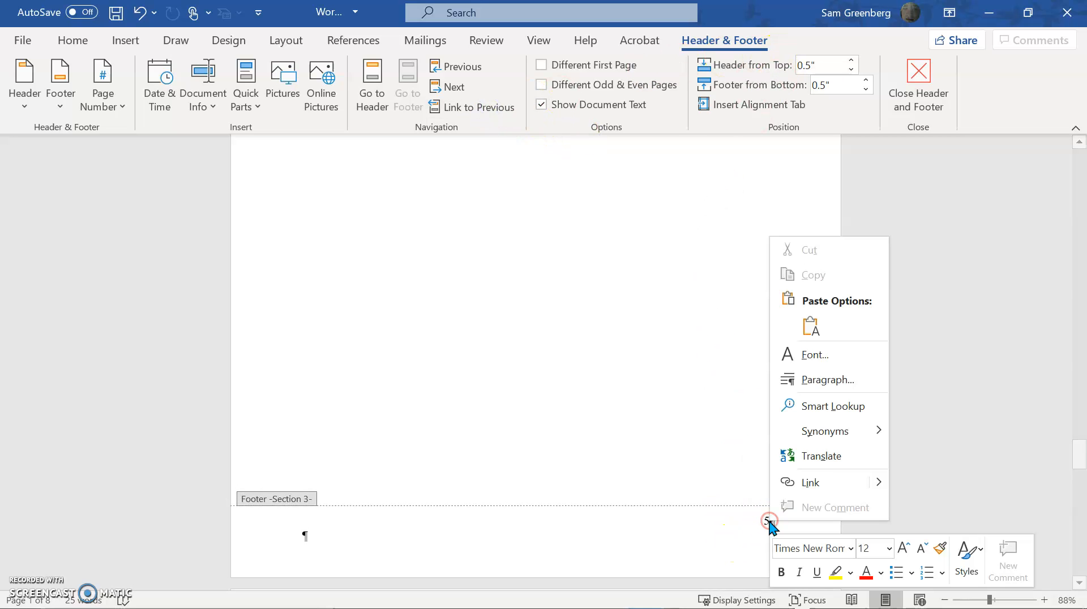
pyautogui.click(665, 457)
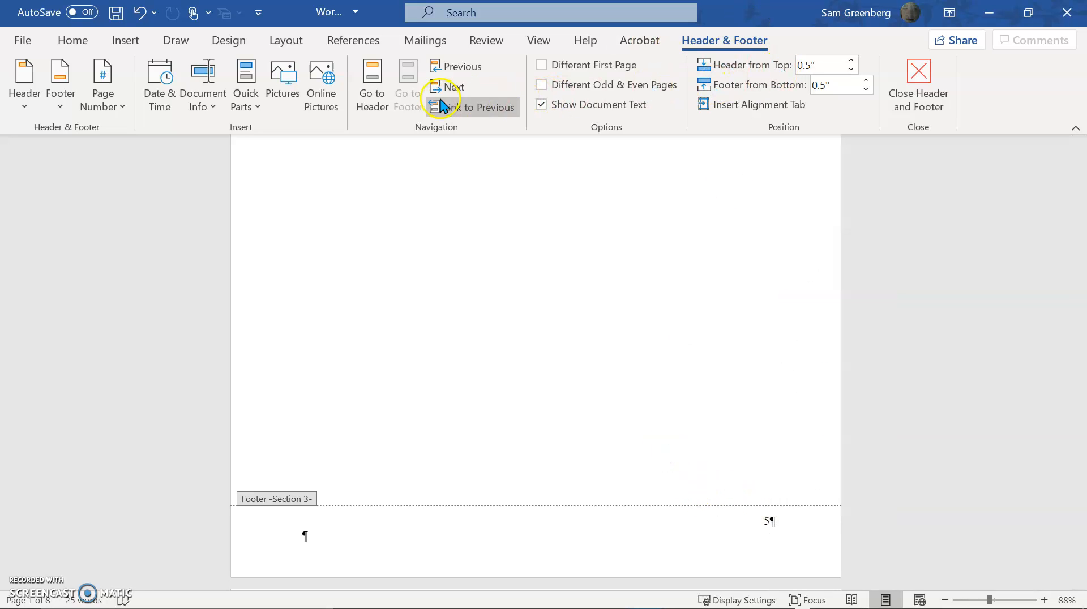
# - Restart the Section 3 page numbering at 1, using the 1, 2, 3, … number format
pyautogui.click(104, 102)
pyautogui.click(125, 234)
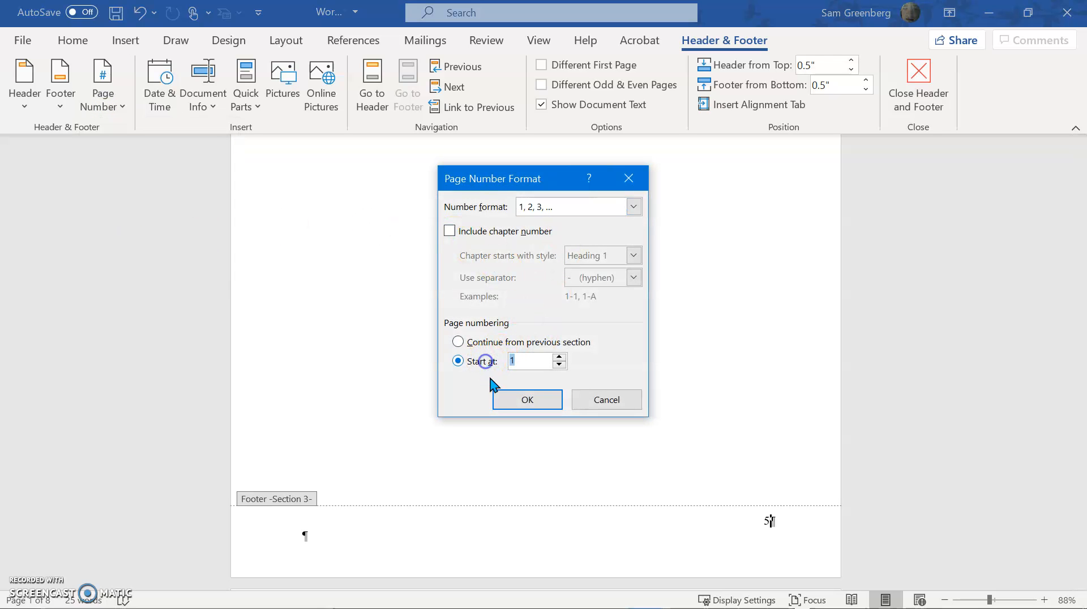
pyautogui.click(521, 400)
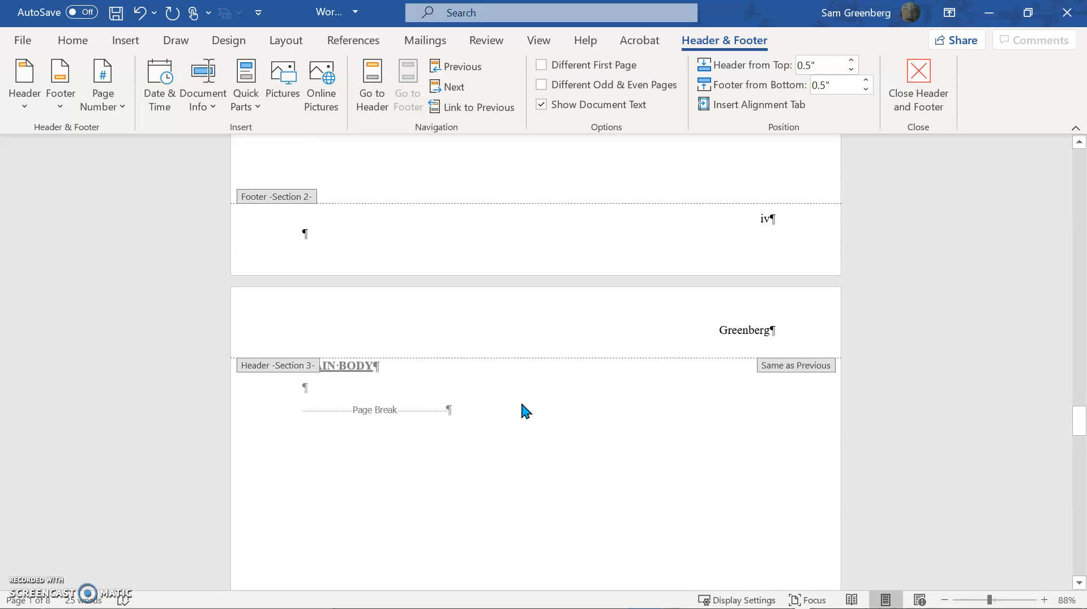
# - Unlink the Section 4 footer on the Appendix A page from the previous section
pyautogui.scroll(-10, 527, 395)
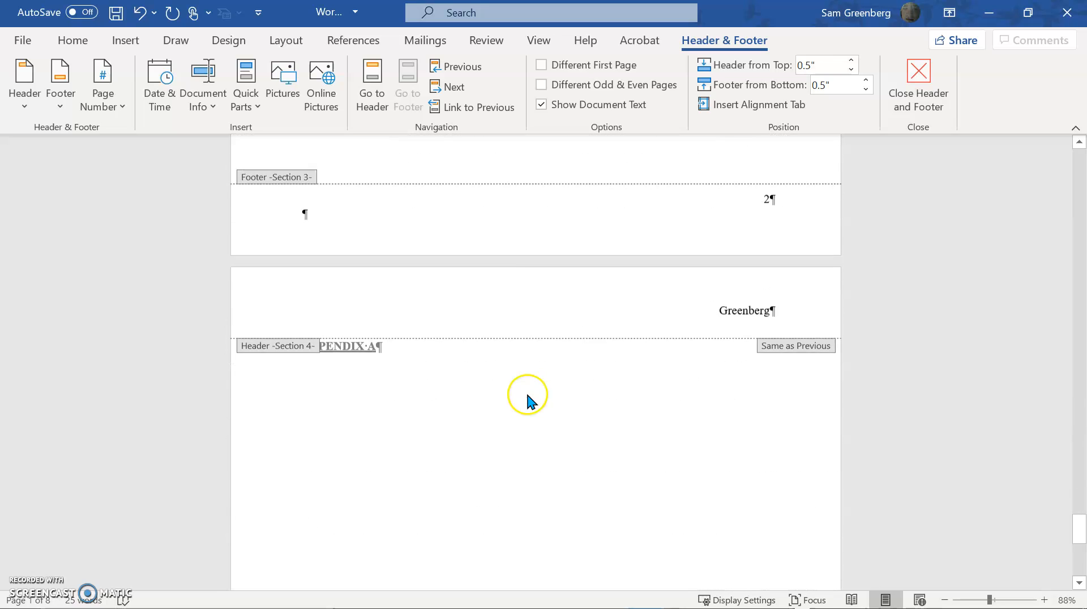
pyautogui.scroll(-3, 528, 392)
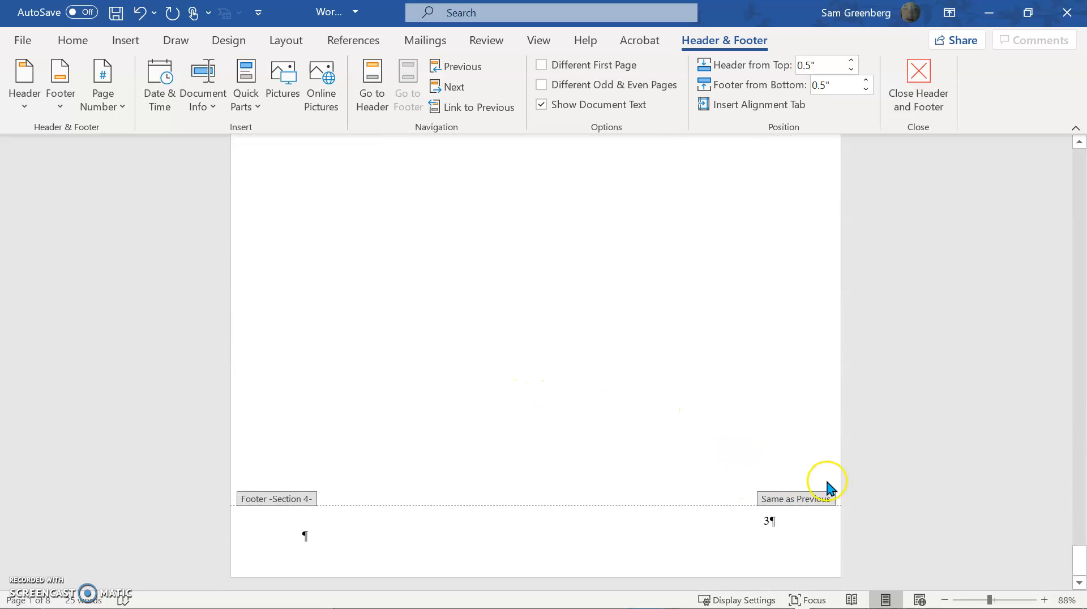
pyautogui.click(785, 520)
pyautogui.click(491, 108)
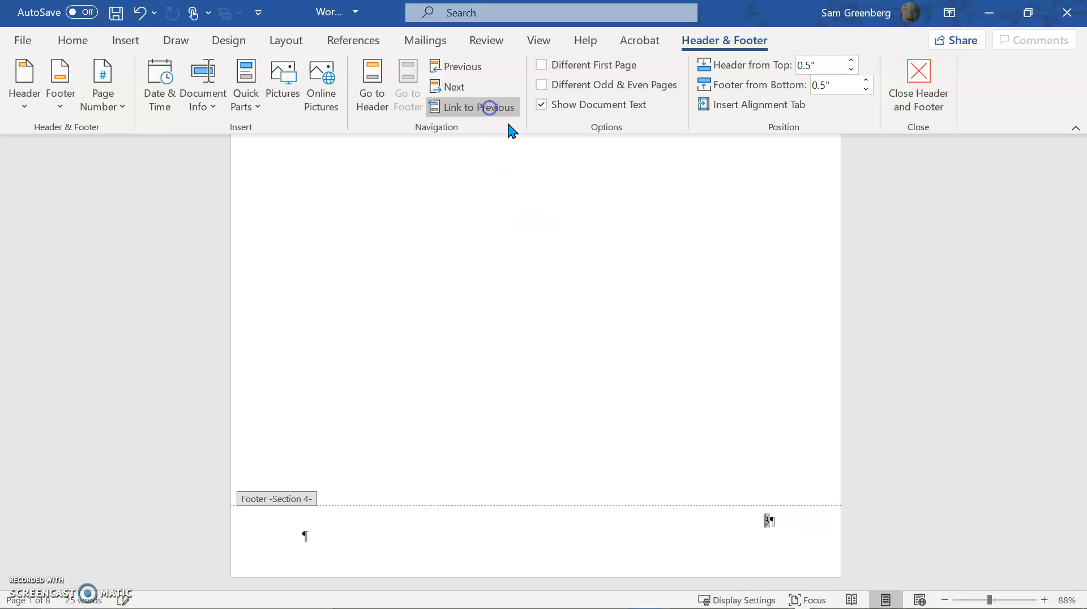
# - Format the Section 4 page numbers as uppercase Roman numerals (I, II, III, …) starting at 1
pyautogui.click(103, 91)
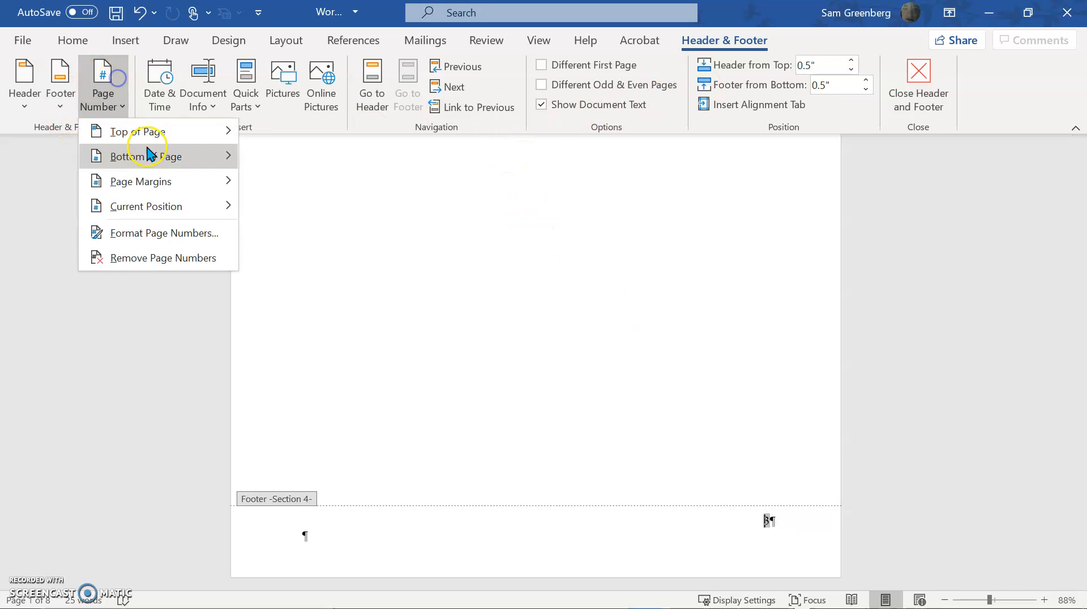
pyautogui.click(146, 235)
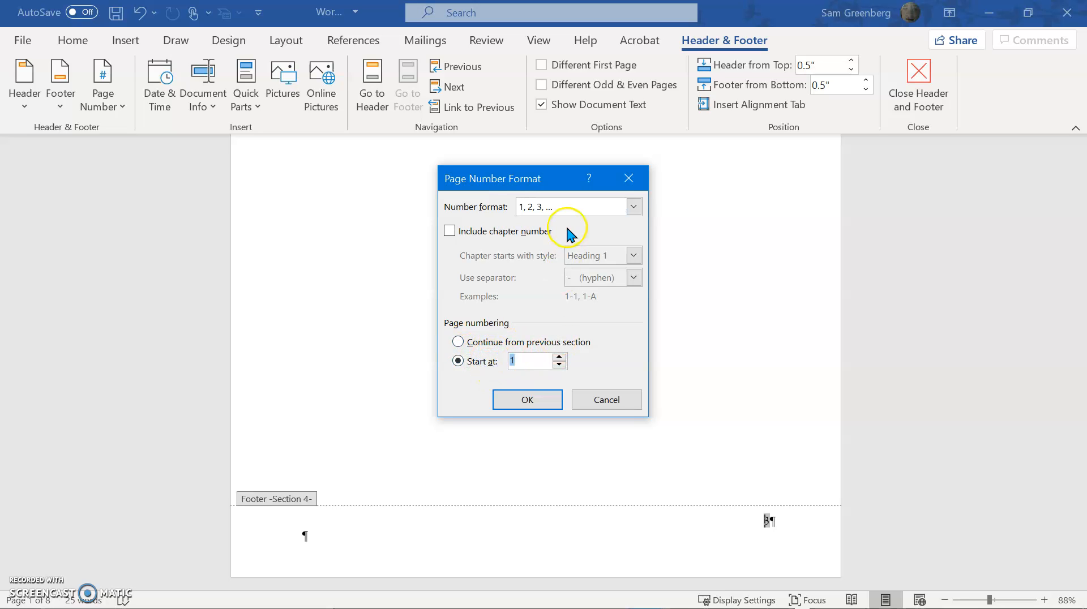
pyautogui.click(562, 206)
pyautogui.scroll(-1, 545, 253)
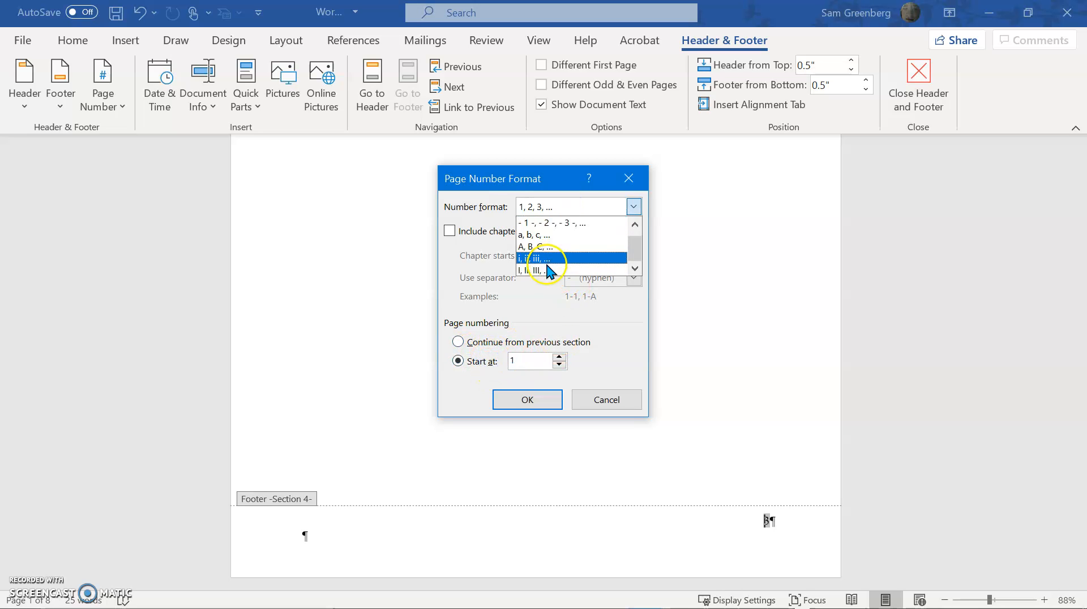
pyautogui.click(546, 269)
pyautogui.click(523, 401)
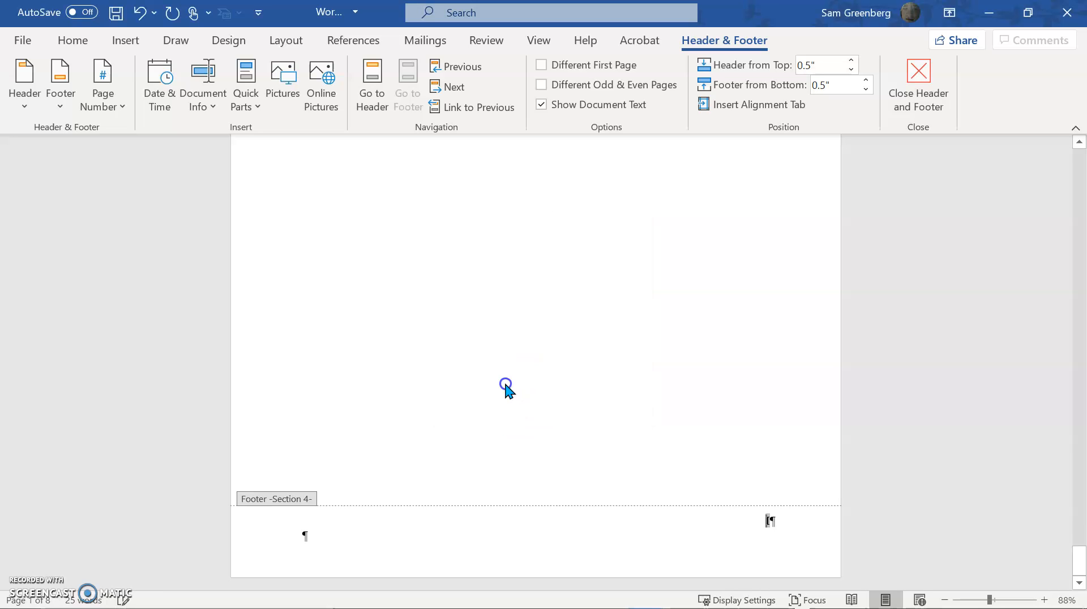
pyautogui.scroll(10, 513, 376)
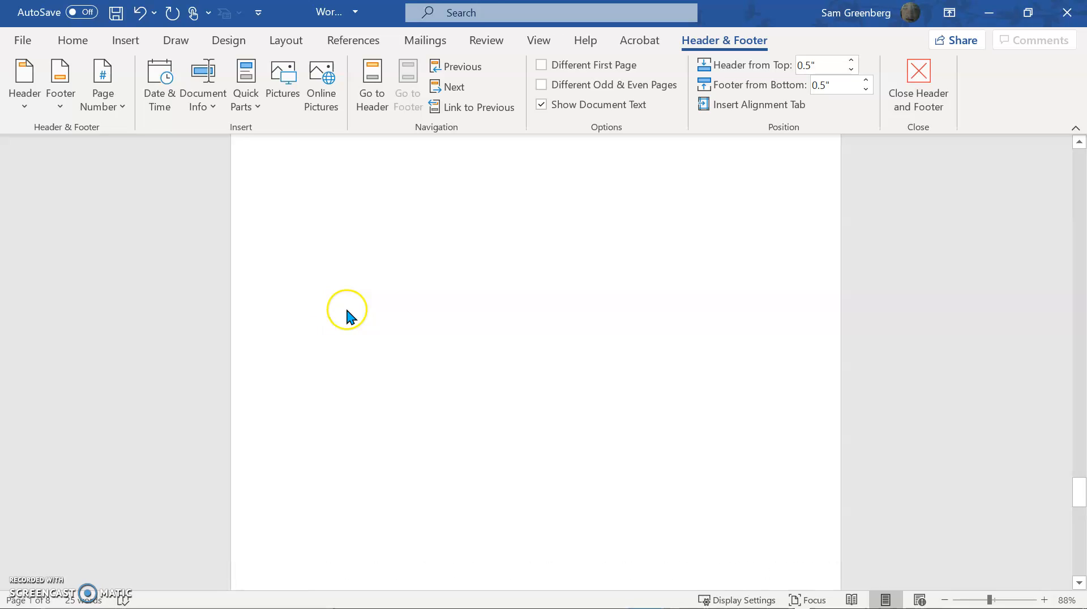
# - Save the document as a Word Template (*.dotx) named Word 5 in the Custom Office Templates folder
pyautogui.click(22, 40)
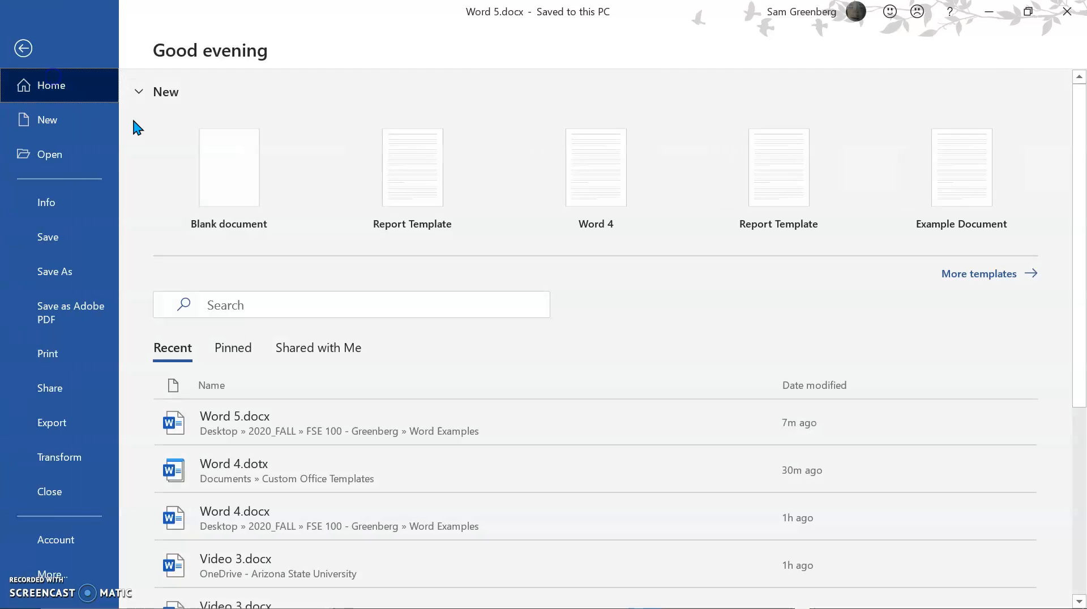
pyautogui.click(69, 270)
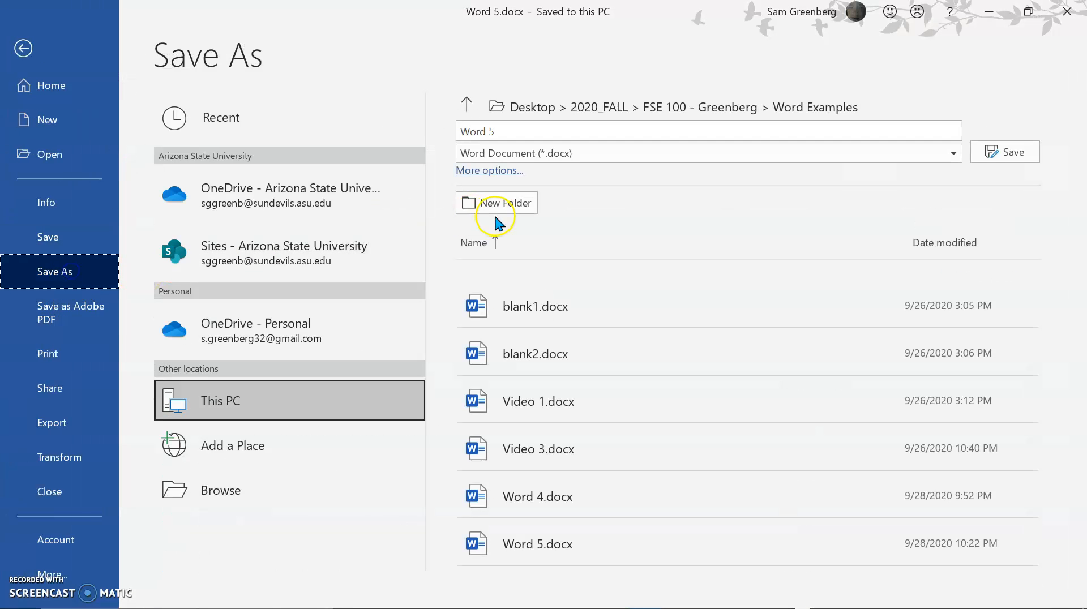
pyautogui.click(555, 152)
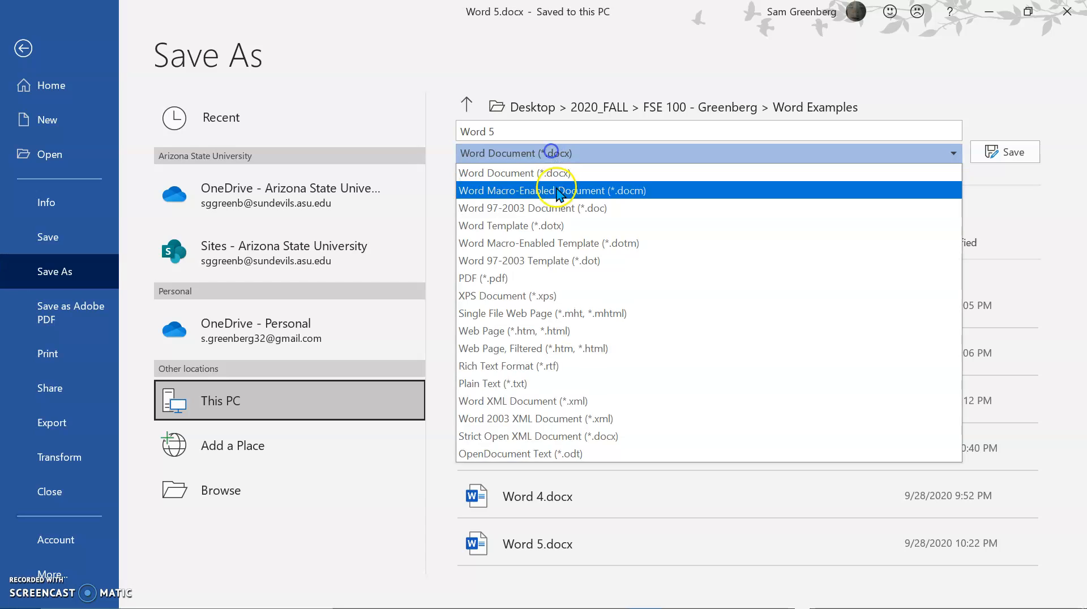
pyautogui.click(560, 227)
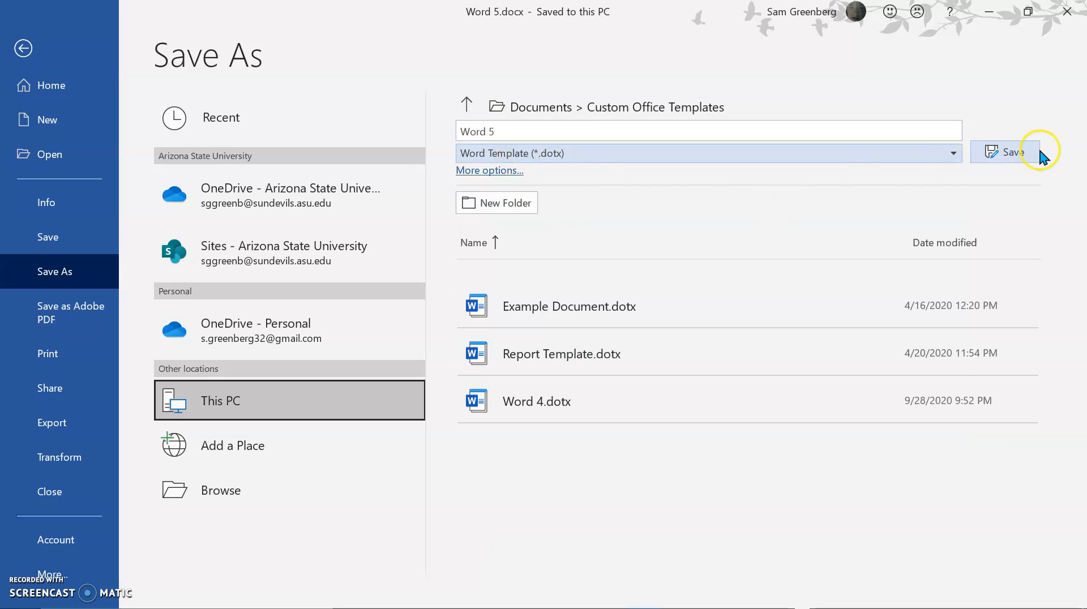
pyautogui.click(1038, 153)
# - Create a new document from the personal template Word 5 and look through its pages
pyautogui.click(23, 40)
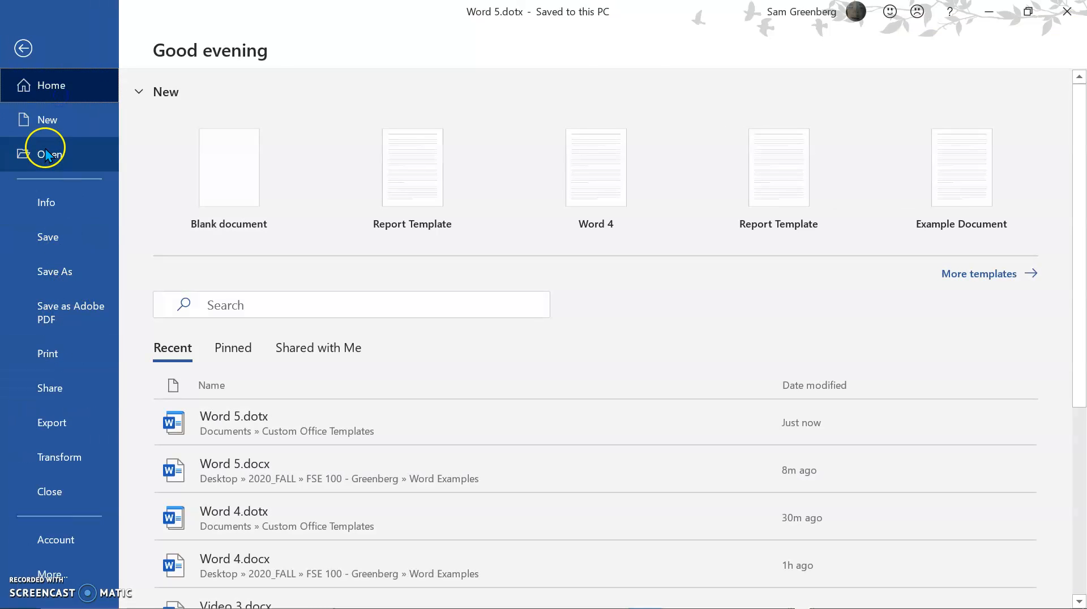
pyautogui.click(52, 133)
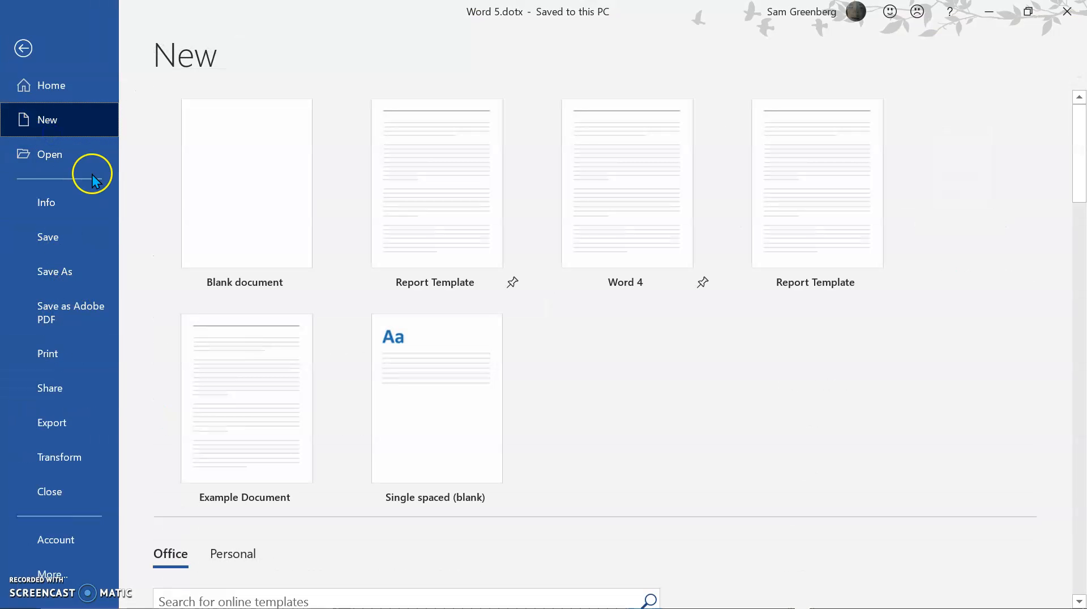
pyautogui.scroll(-1, 266, 254)
pyautogui.scroll(-5, 310, 306)
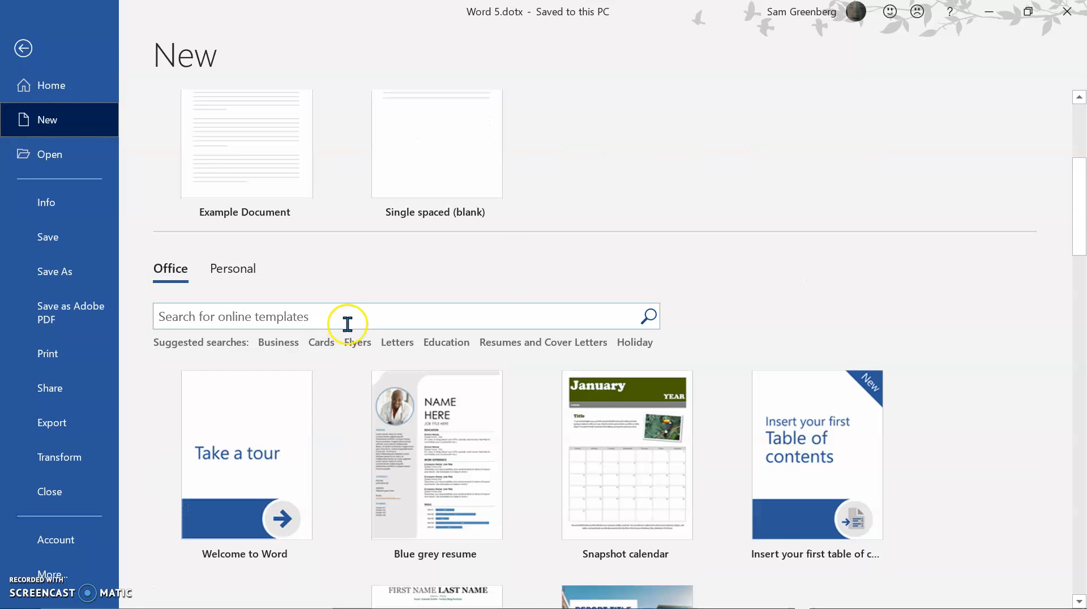
pyautogui.click(252, 269)
pyautogui.scroll(-3, 300, 285)
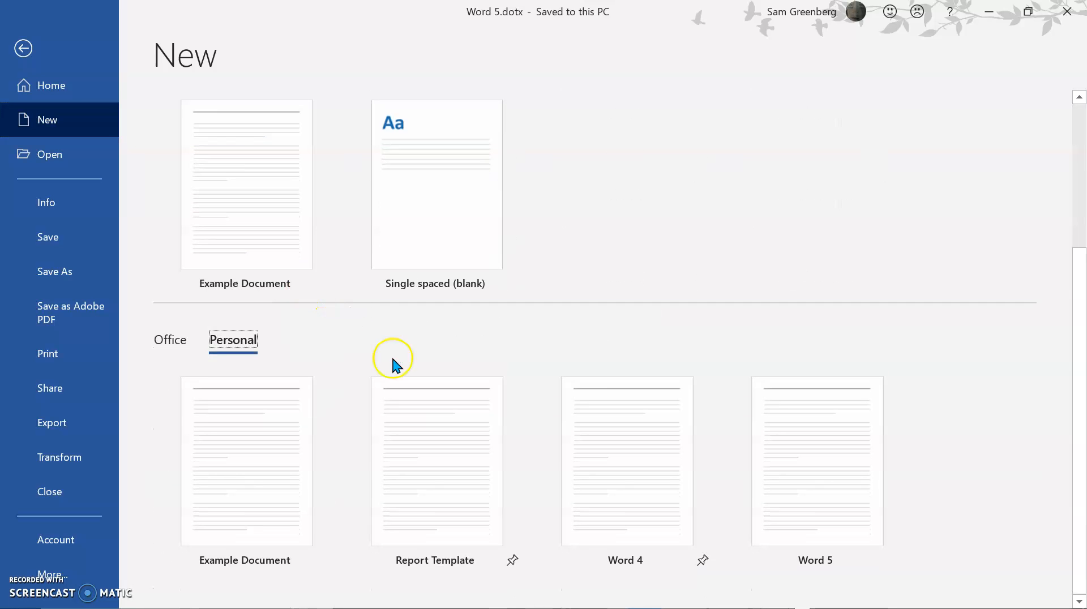
pyautogui.click(786, 416)
pyautogui.scroll(-10, 682, 392)
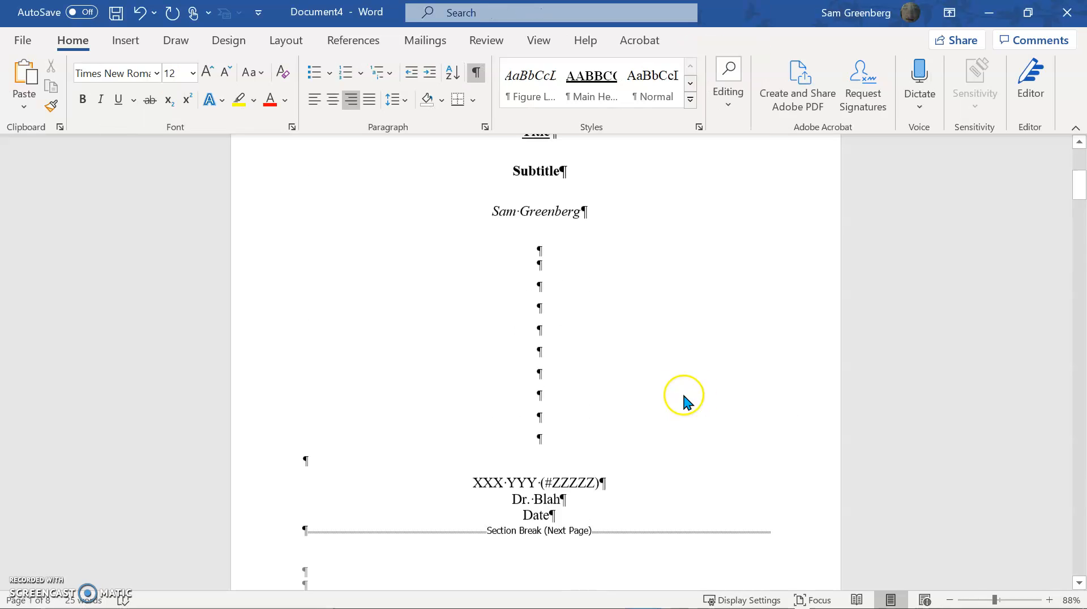